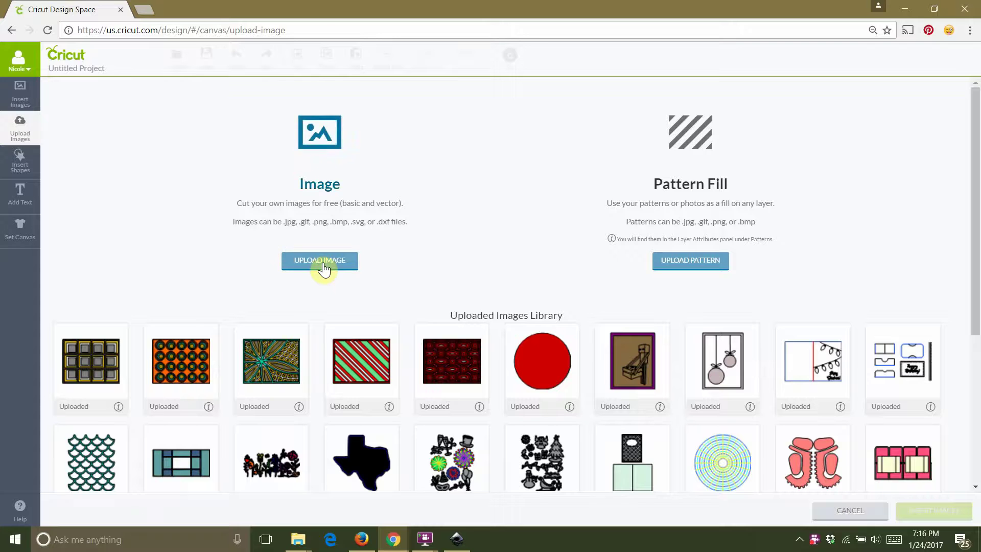
Upload "i love you so much.jpg" from the New folder on the Desktop as a Simple image and continue to cleanup
click(323, 264)
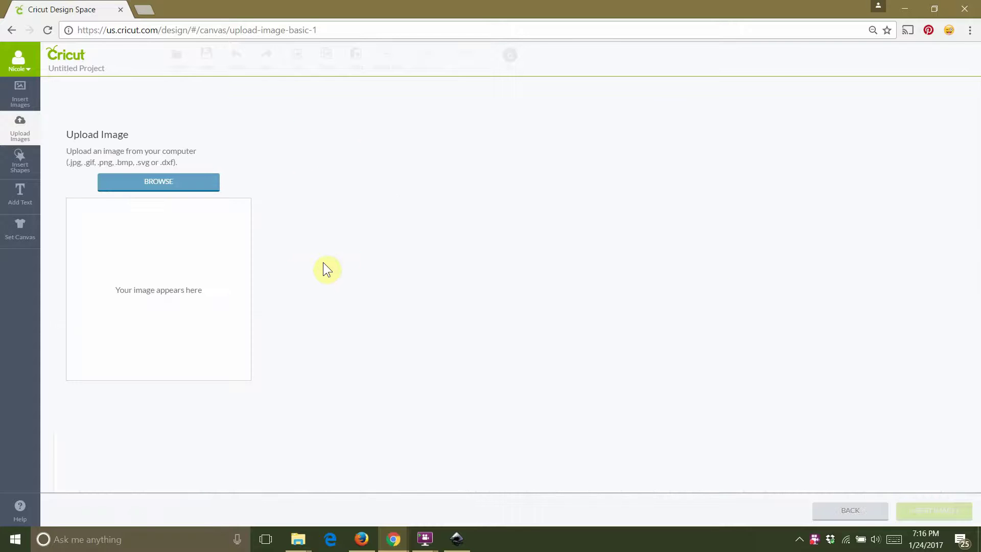
click(169, 185)
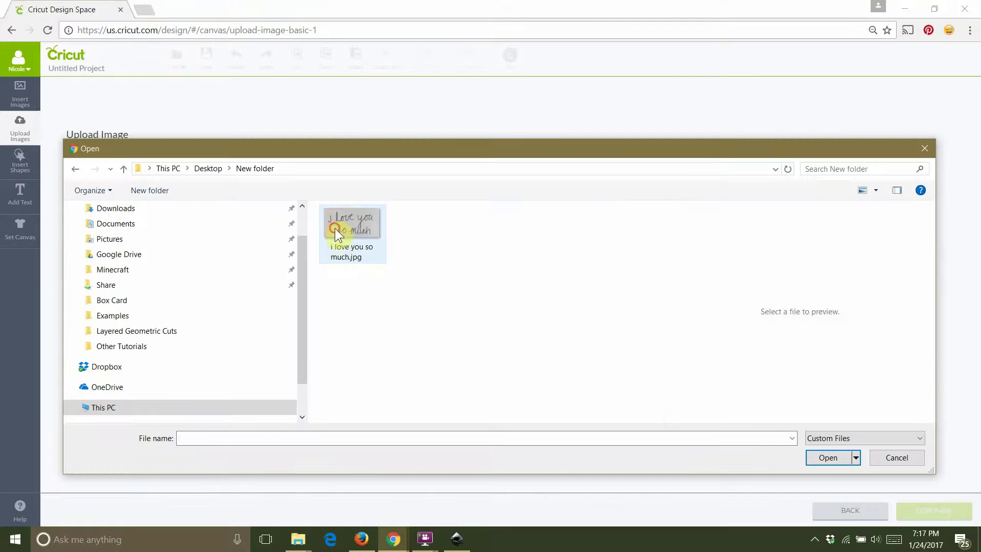
click(335, 228)
click(828, 457)
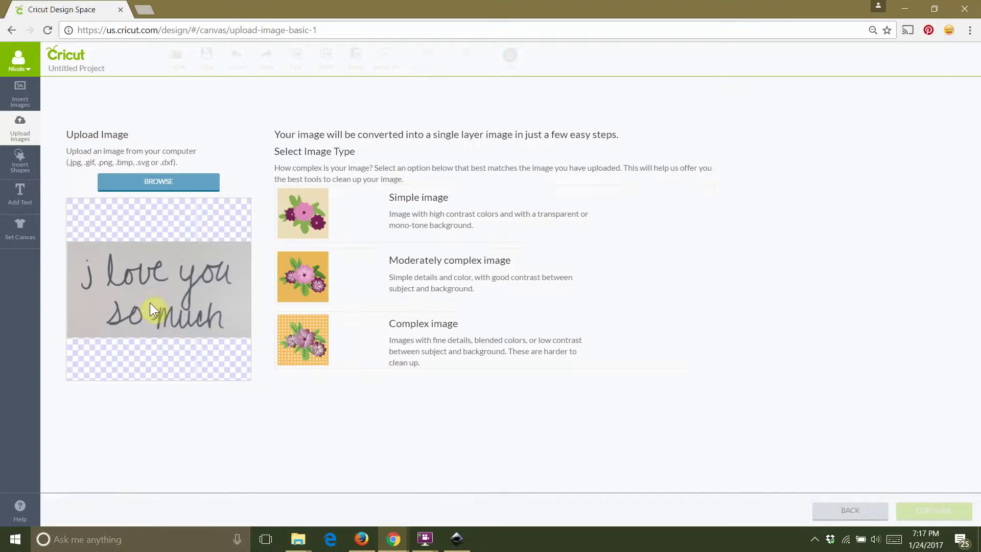
click(315, 220)
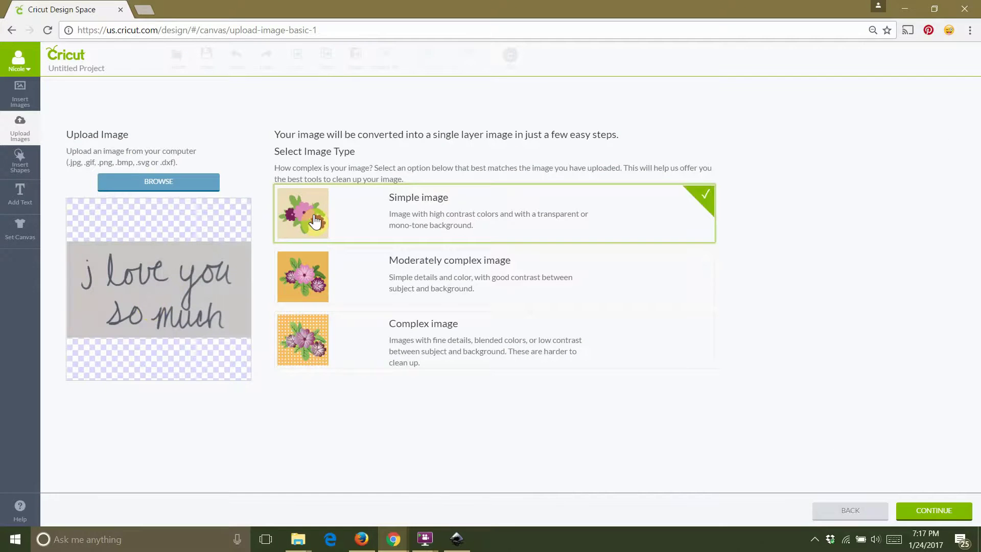
click(920, 510)
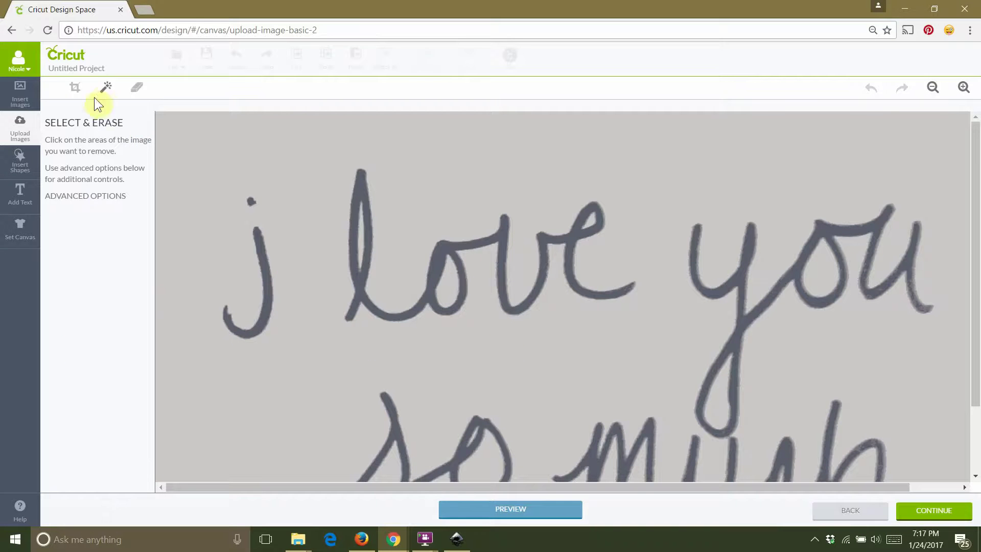
Remove the grey background around the handwriting and inside the enclosed loops of the l, o, s and y letters
click(191, 159)
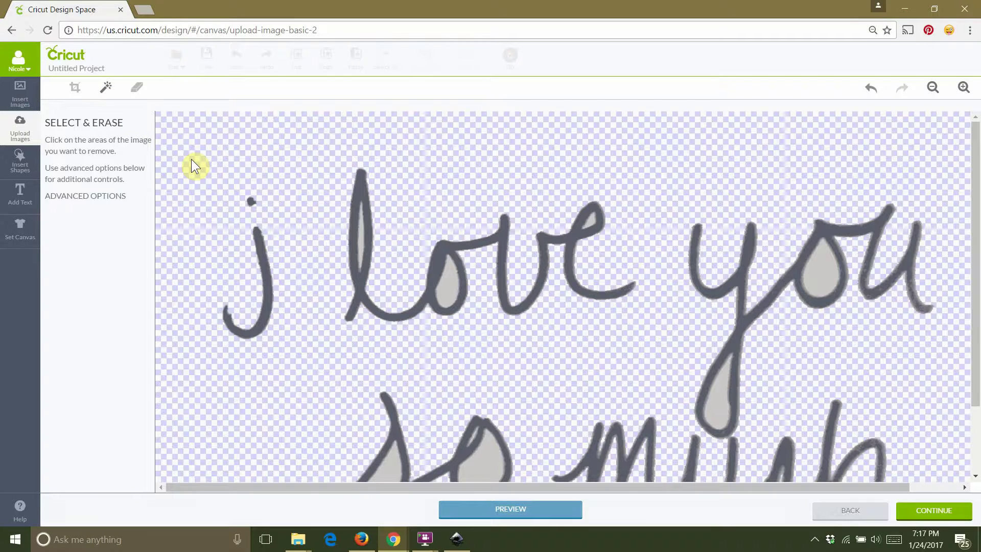
click(192, 163)
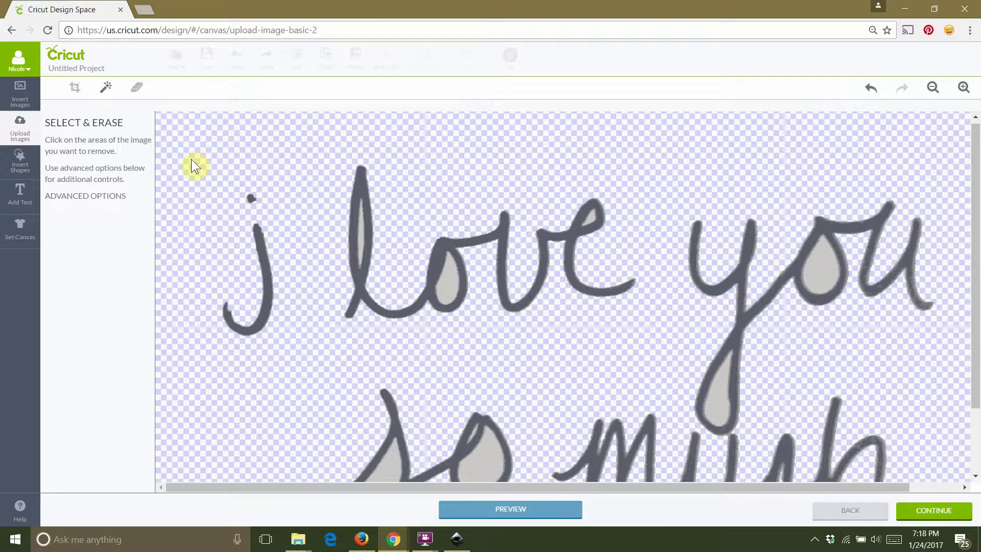
scroll(475, 237, down, 1)
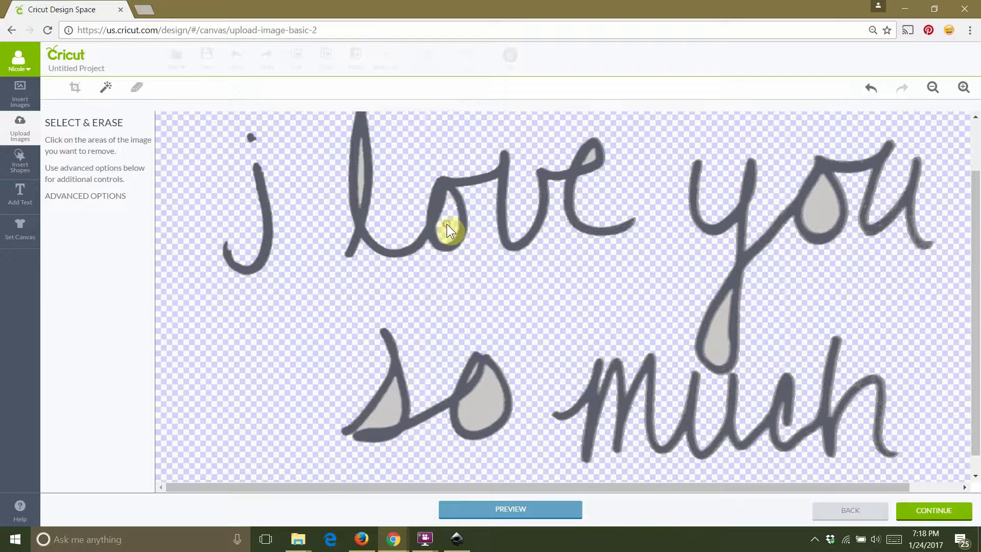
click(472, 416)
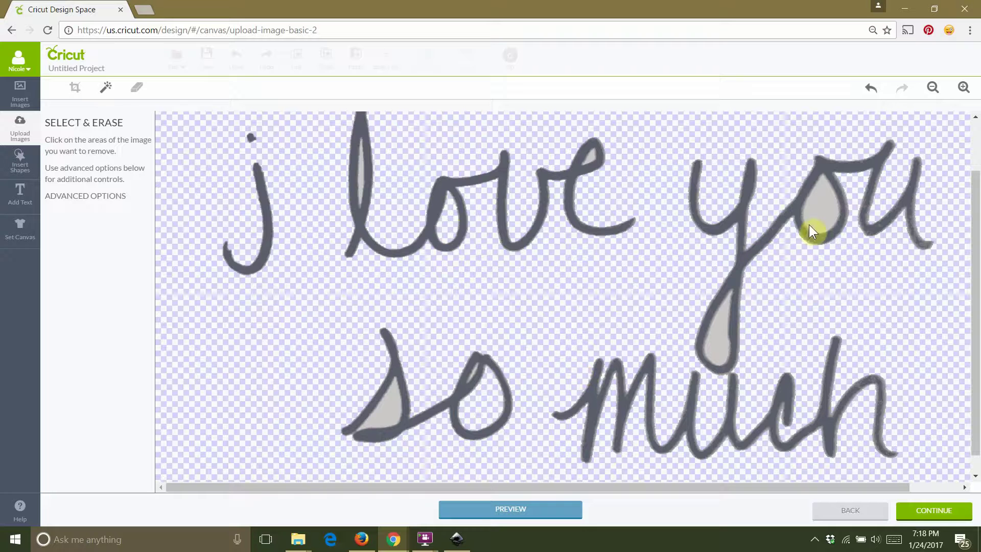
click(822, 215)
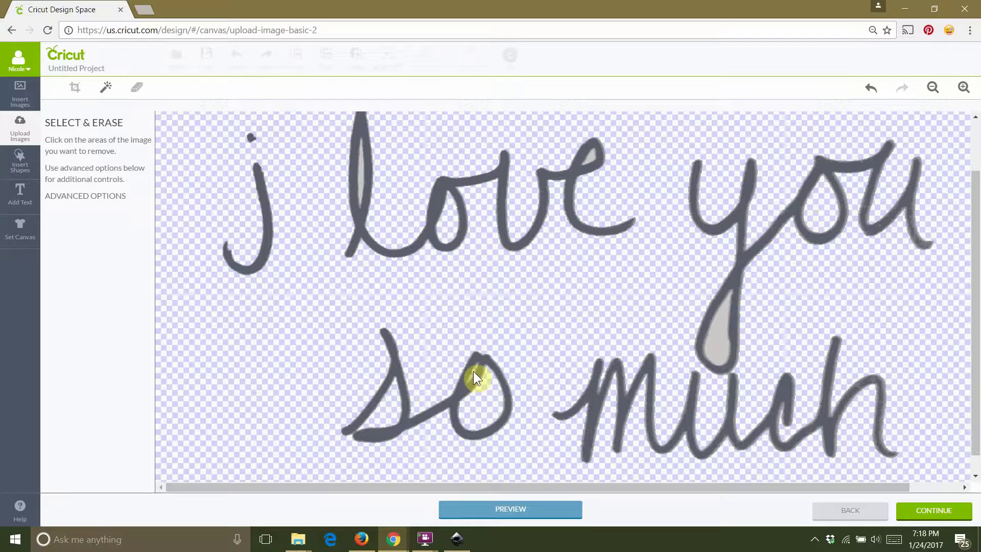
click(724, 339)
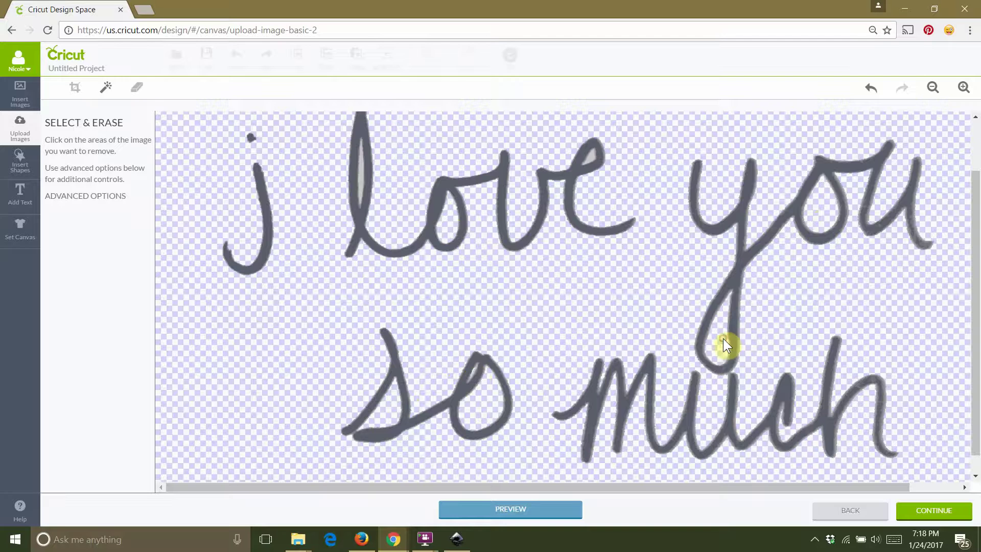
click(933, 88)
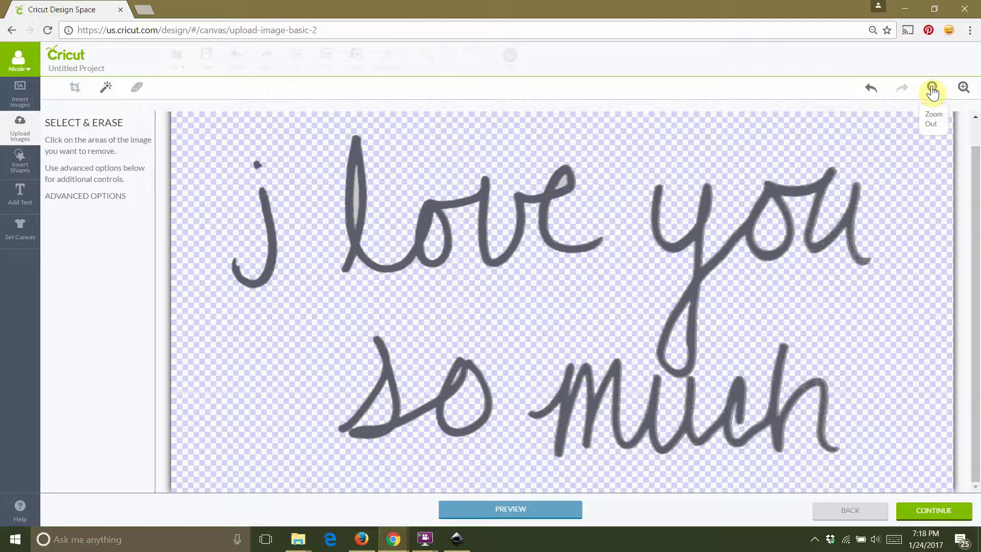
click(963, 88)
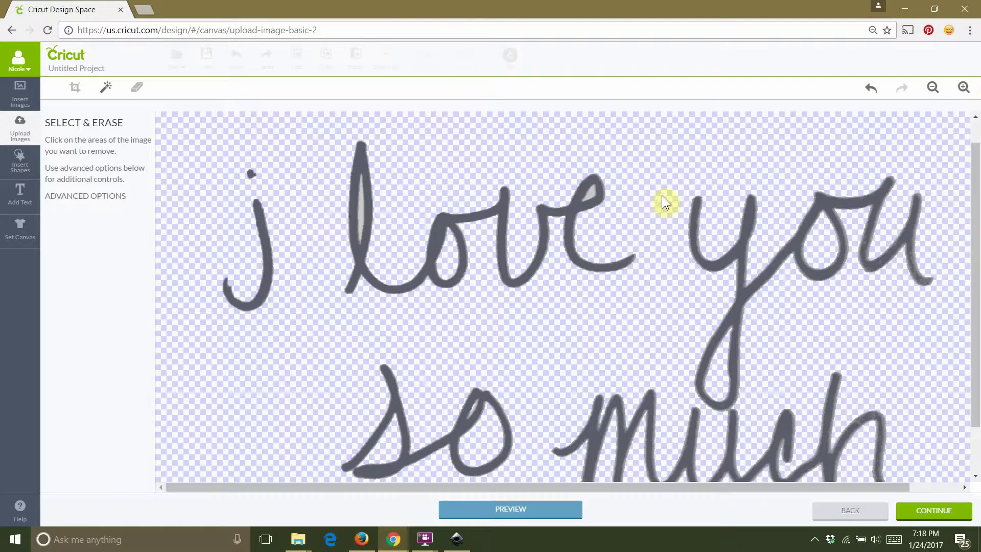
click(361, 217)
Remove the grey fill from the narrow inner loop at the top of the o in "so"
scroll(388, 363, down, 1)
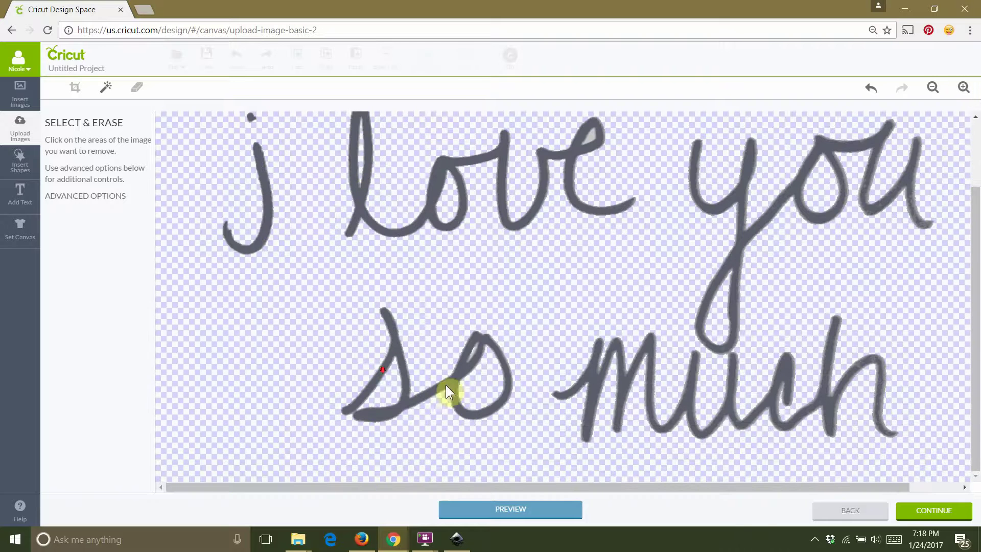
click(964, 88)
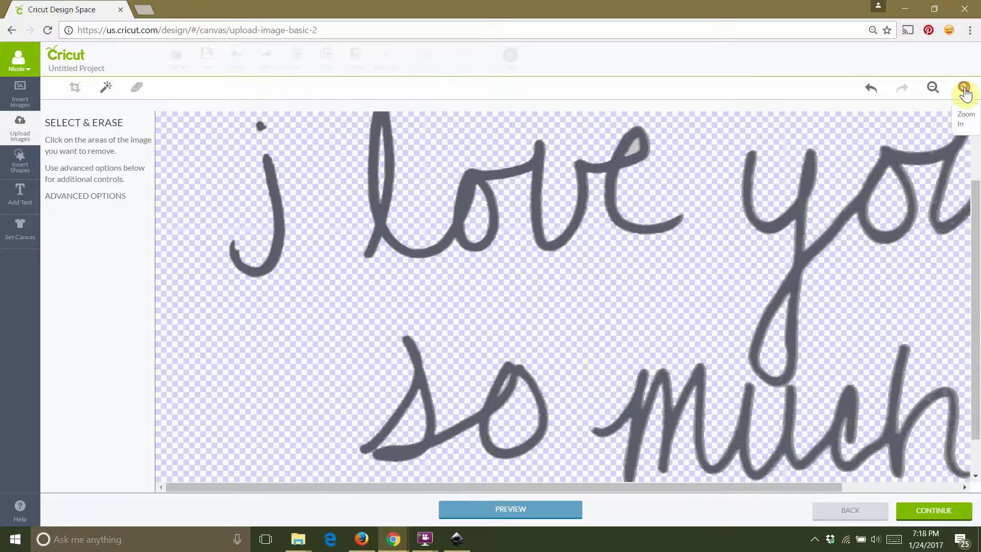
scroll(574, 329, down, 1)
click(965, 88)
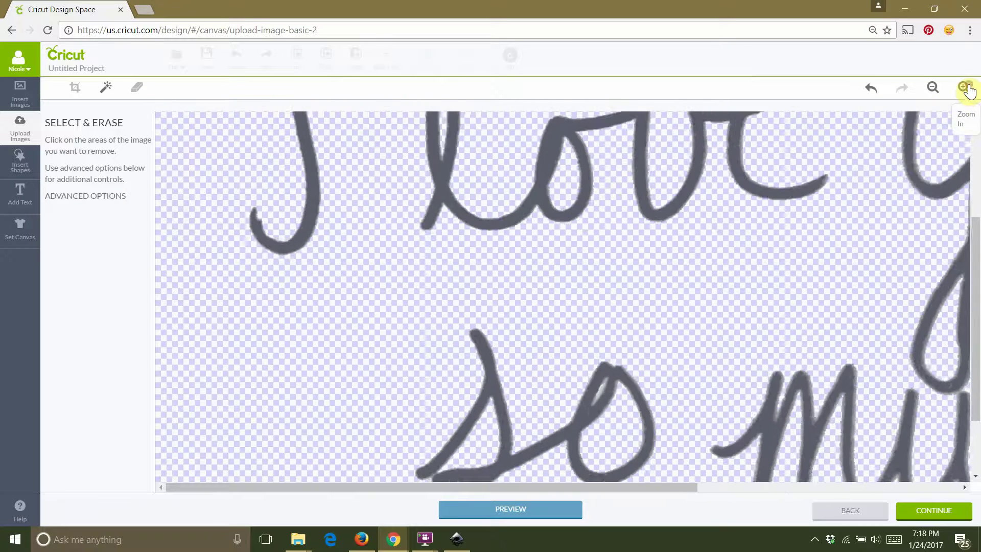
scroll(713, 206, down, 2)
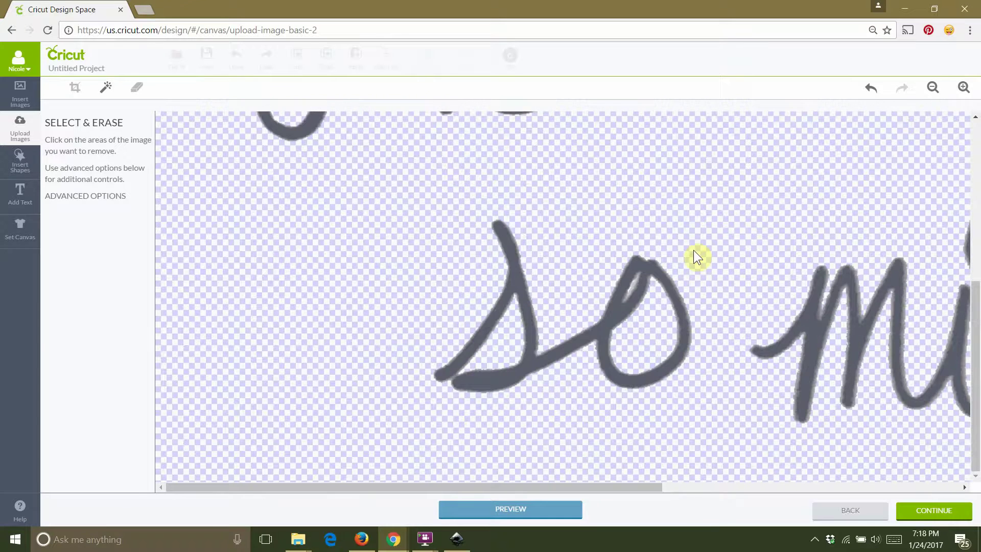
click(963, 88)
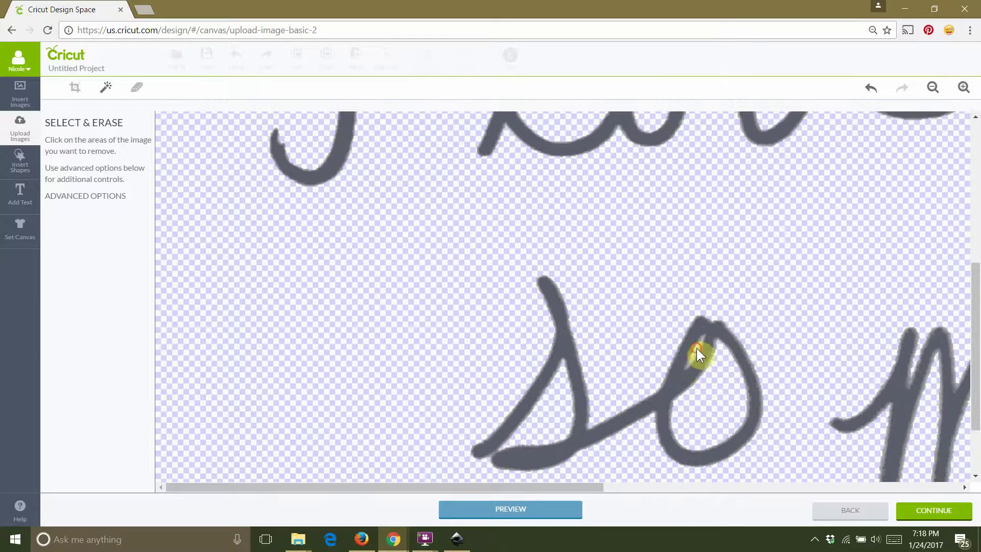
click(689, 360)
Erase the remaining grey from the narrow loop of the o in "so" using a smaller eraser size
click(135, 91)
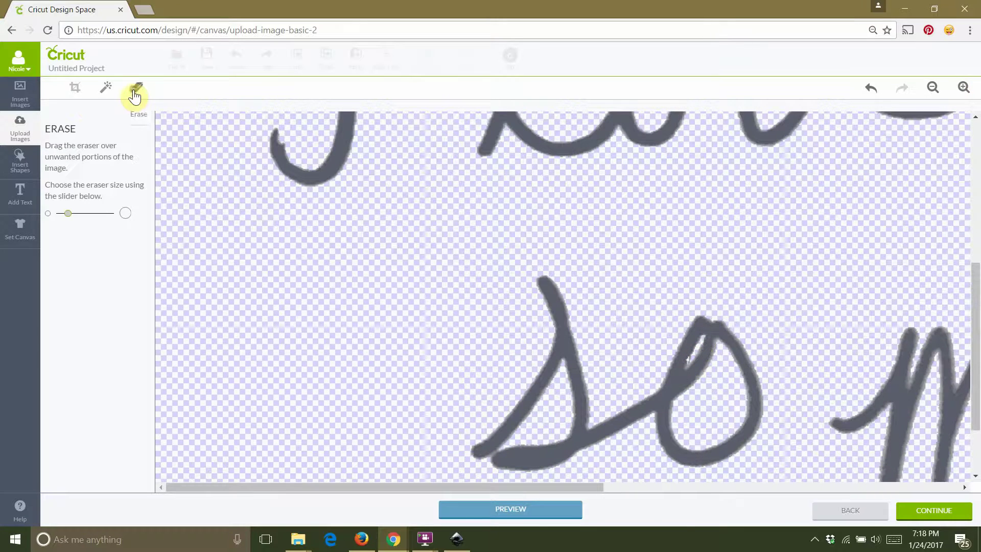
drag(64, 213, 43, 205)
mouse_move(691, 364)
mouse_down()
mouse_move(697, 377)
mouse_move(708, 350)
mouse_move(701, 338)
mouse_up()
Finish the cleanup and save the handwriting as a Cut image
click(931, 89)
click(931, 89)
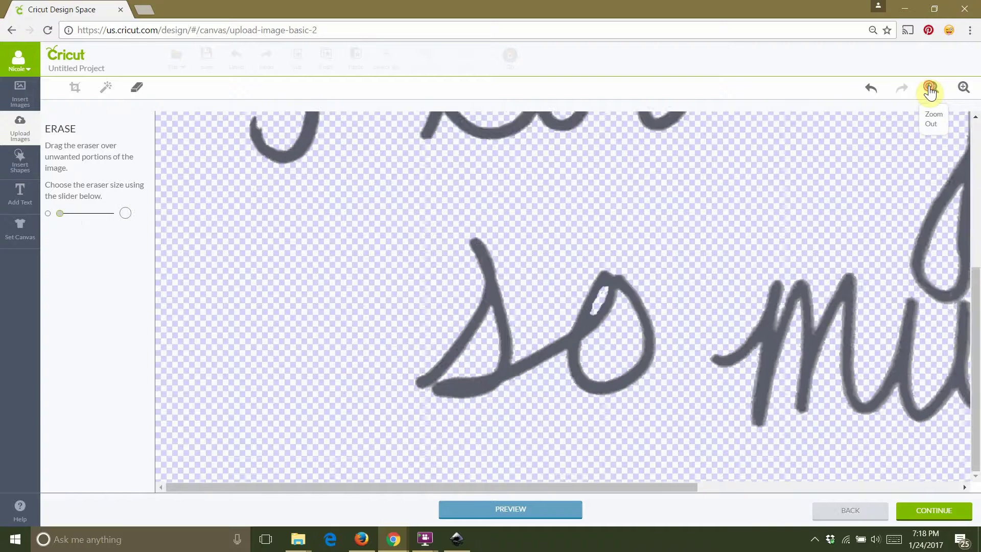
click(931, 89)
click(931, 89)
click(931, 89)
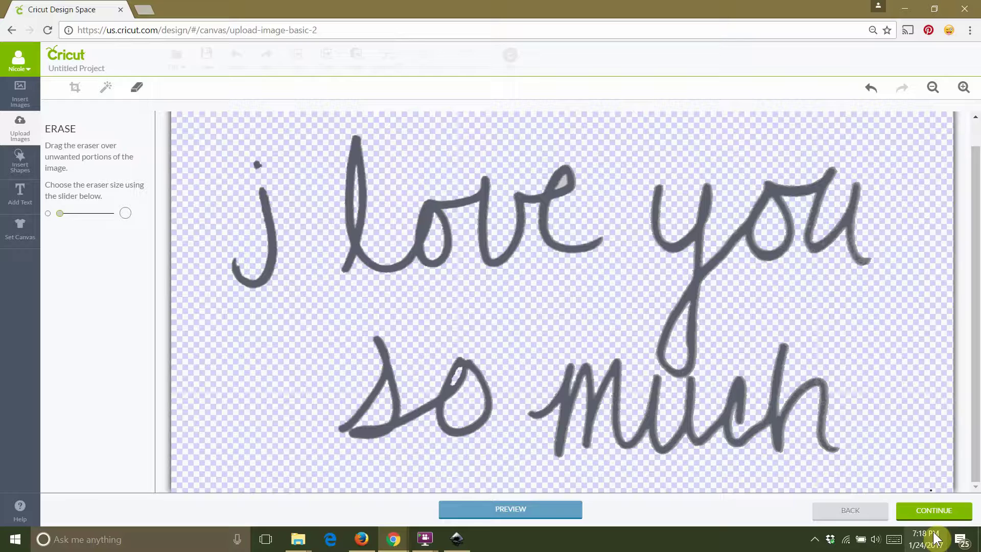
click(937, 510)
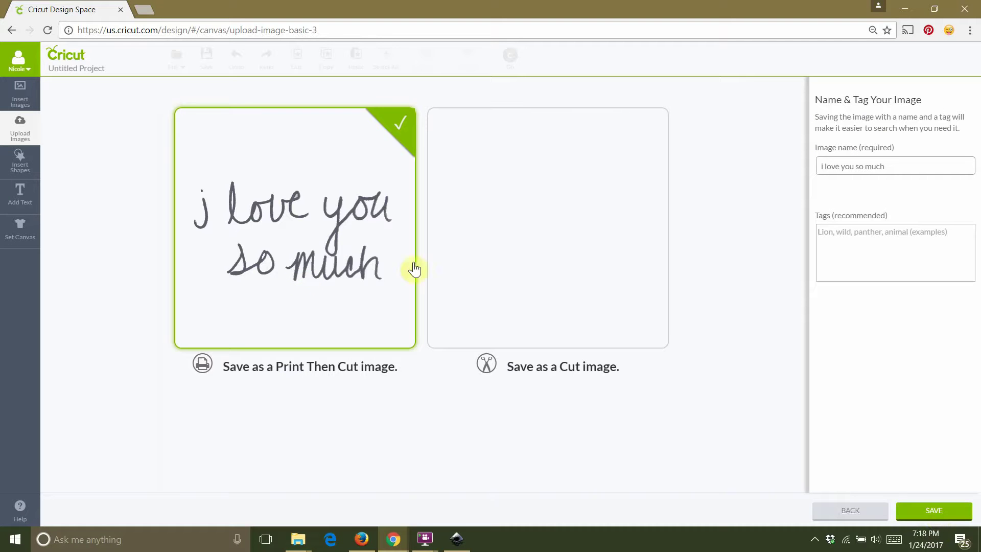
click(487, 266)
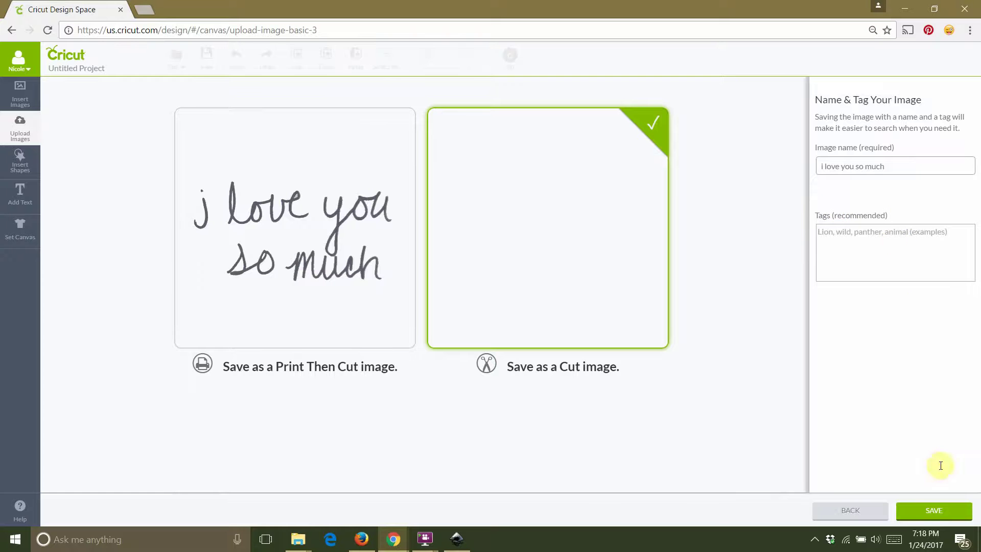
click(929, 512)
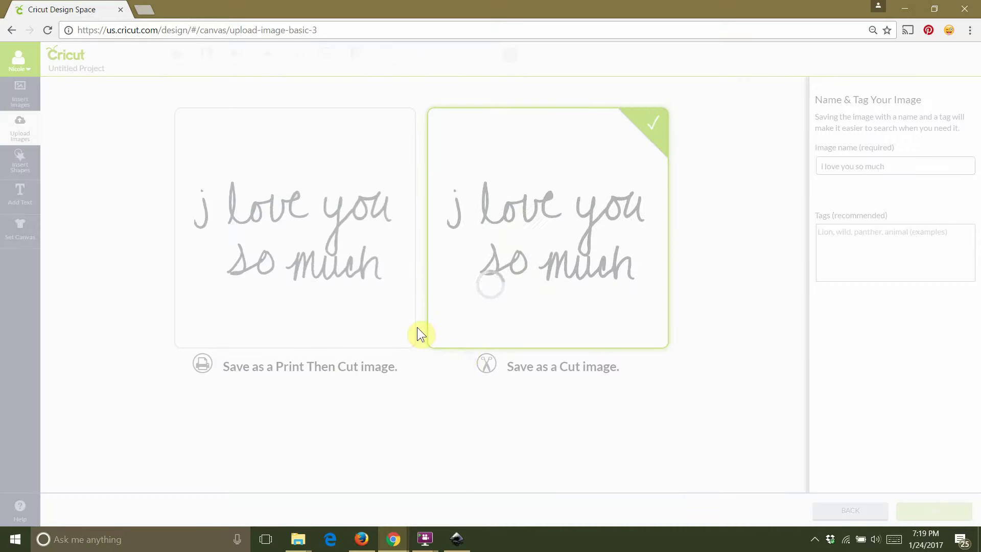
Insert the uploaded "i love you so much" image onto the canvas and enlarge it to about 12 inches wide
click(101, 367)
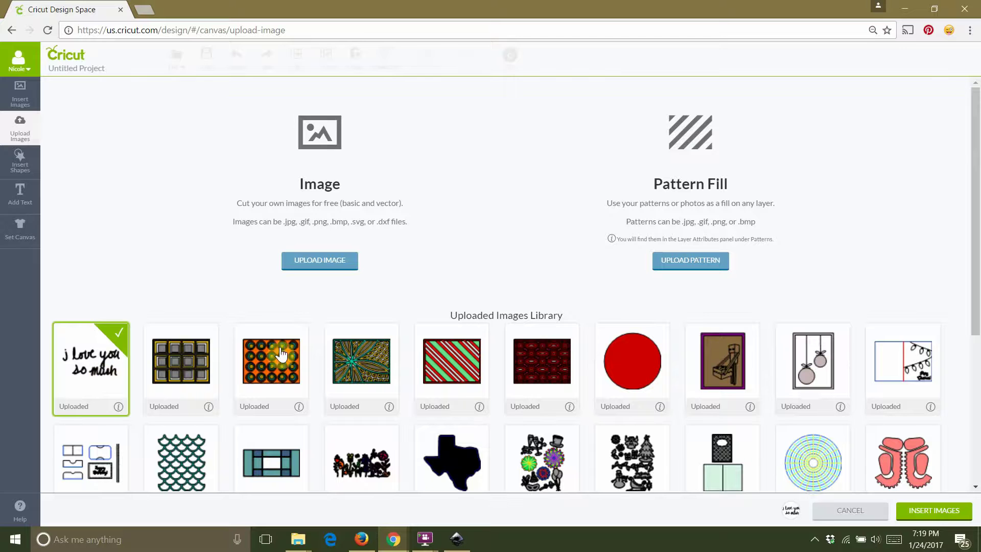
click(924, 511)
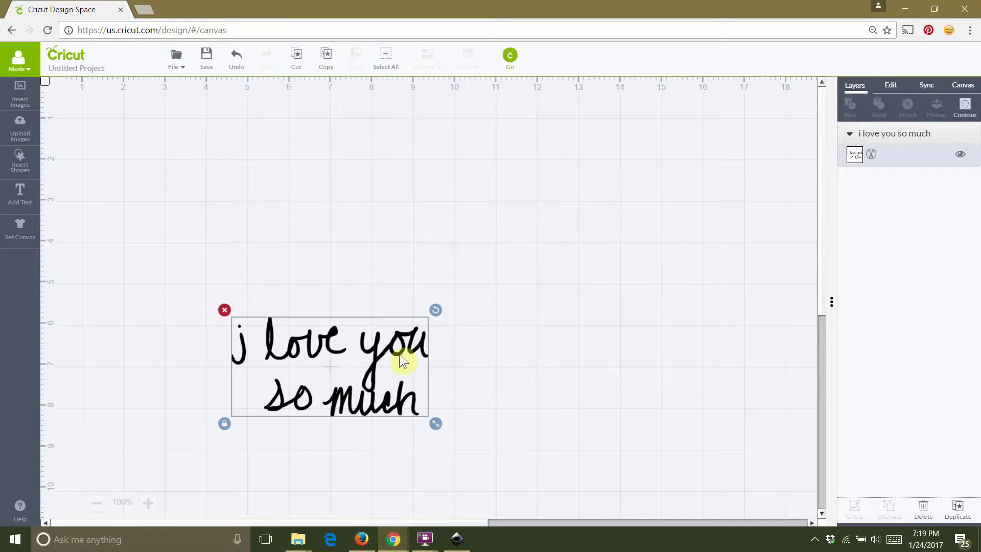
drag(442, 425, 598, 506)
drag(452, 394, 449, 218)
drag(566, 354, 711, 440)
click(729, 354)
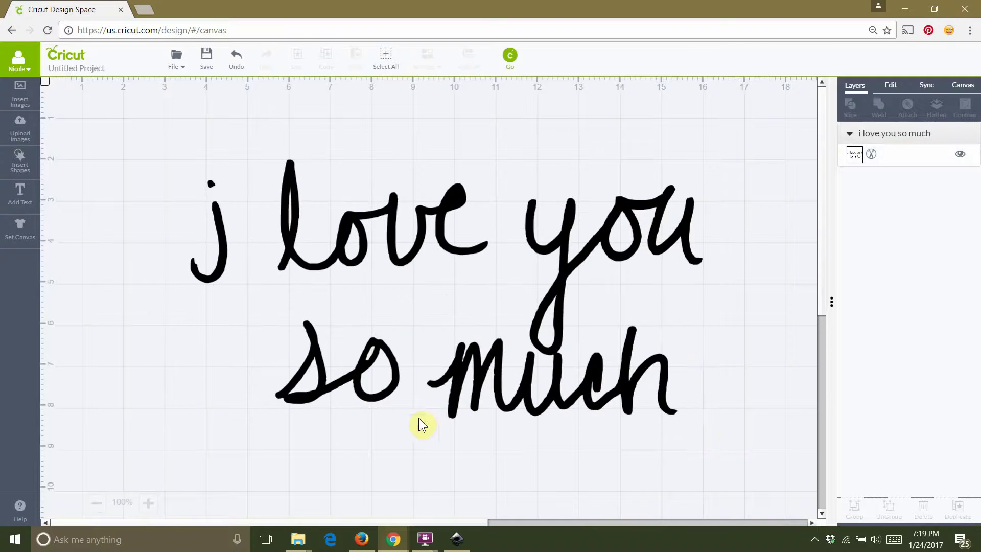
click(525, 379)
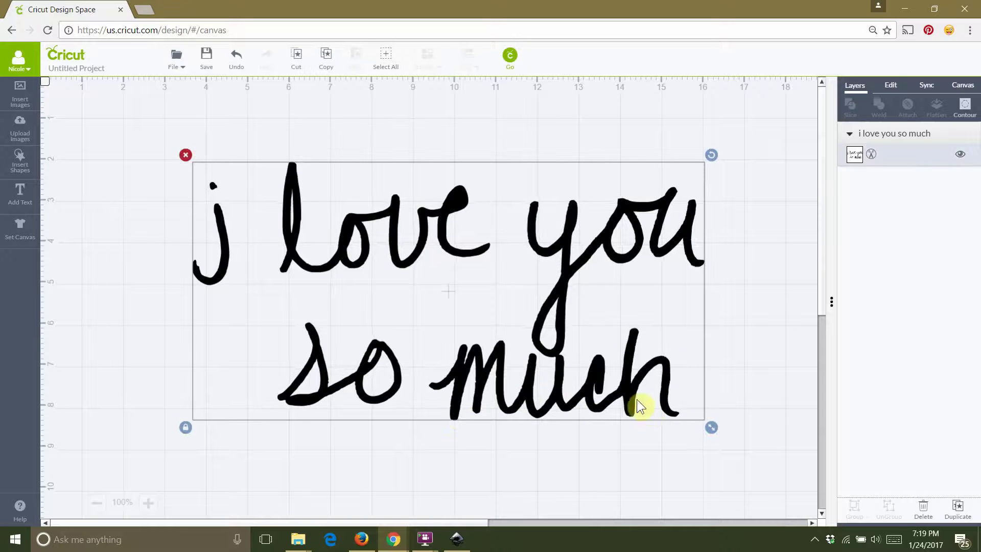
click(752, 335)
Examine the edges of the handwritten letters on the canvas at 300% zoom
click(147, 507)
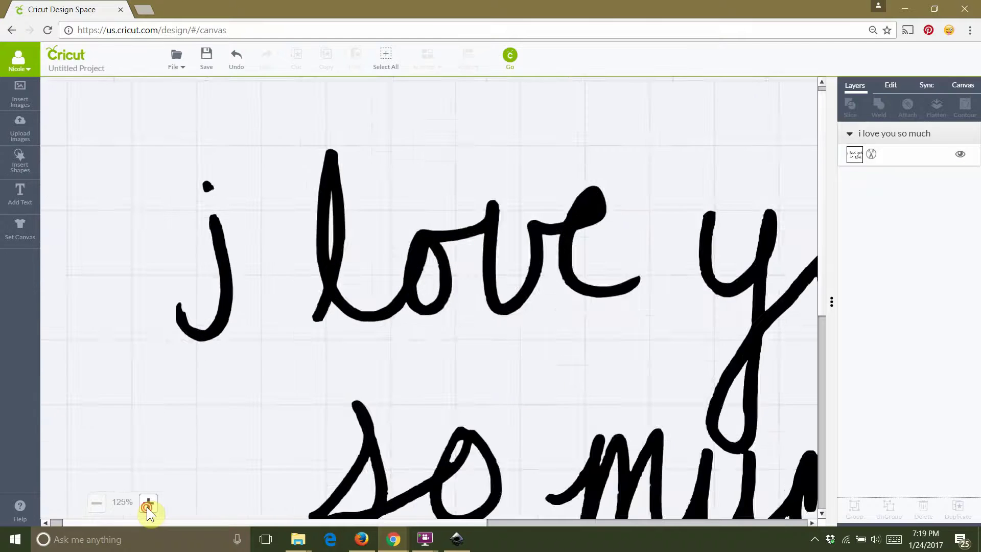
click(147, 507)
click(147, 507)
click(147, 507)
scroll(393, 359, down, 10)
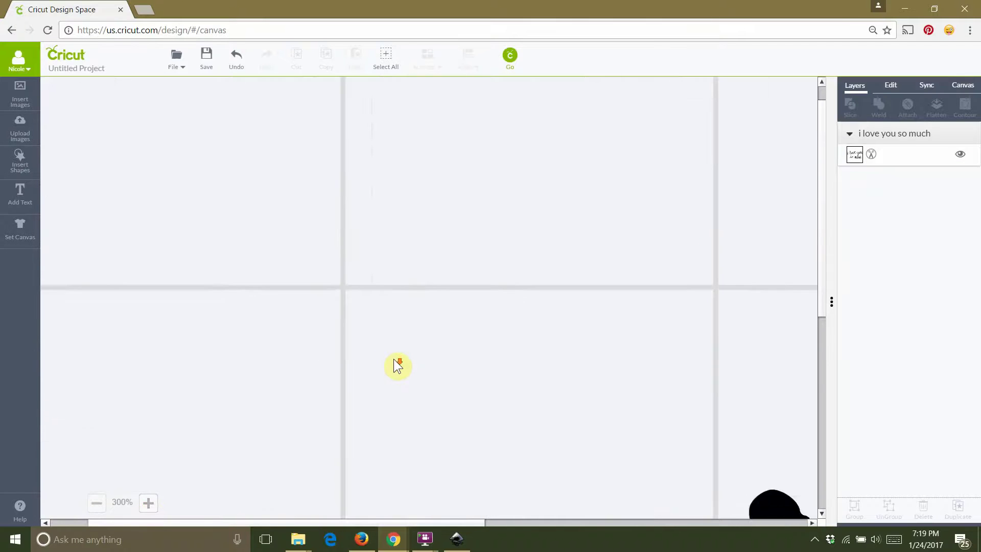
scroll(393, 359, down, 3)
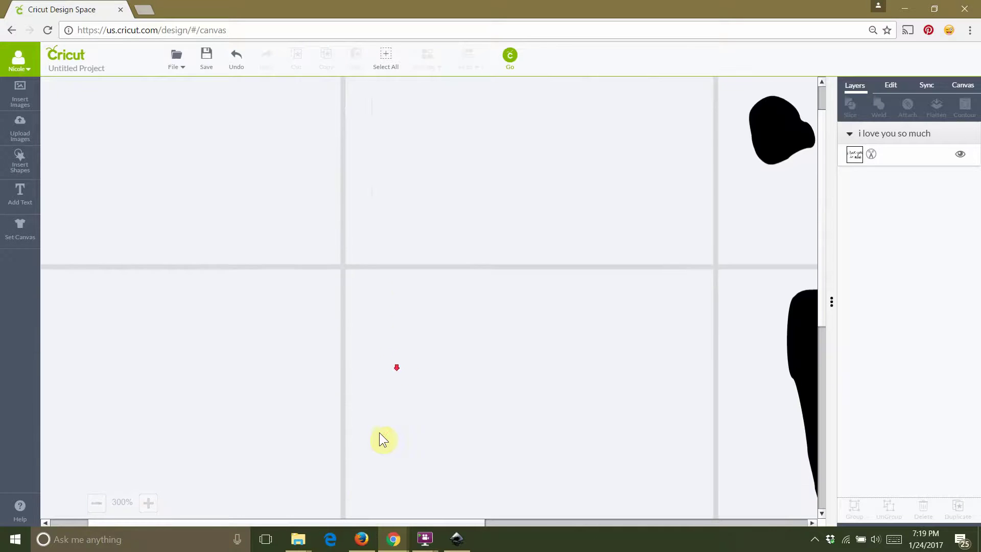
drag(302, 521, 350, 521)
scroll(427, 414, down, 5)
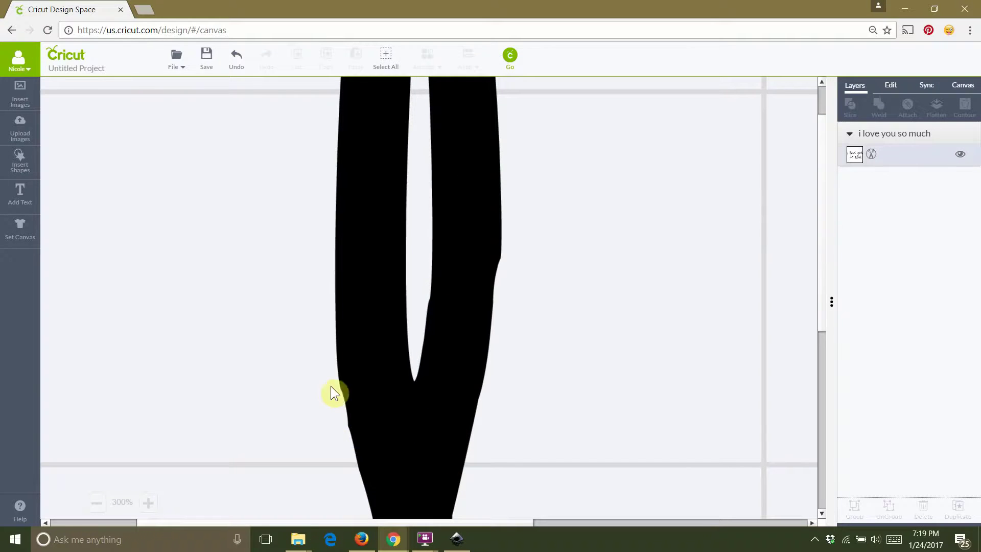
drag(332, 393, 406, 236)
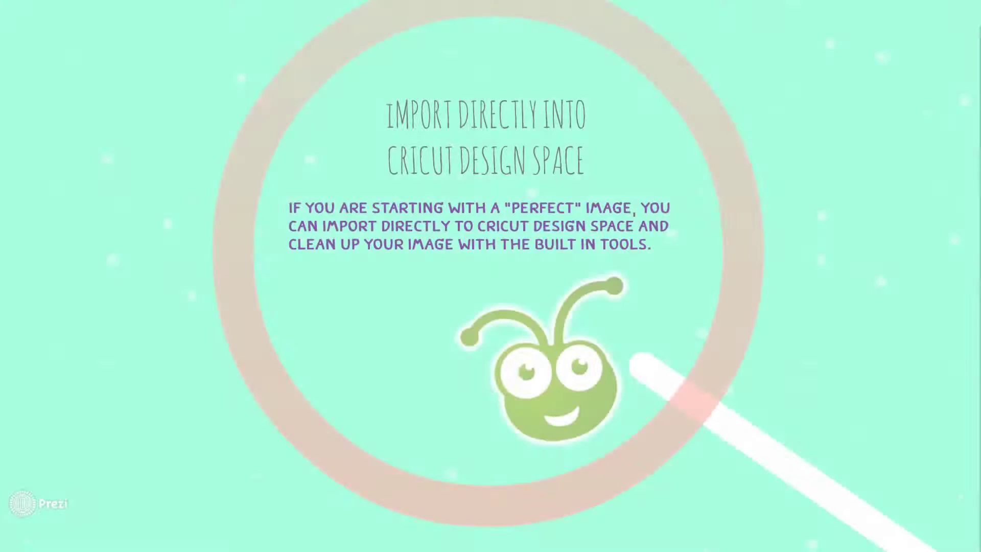
click(954, 102)
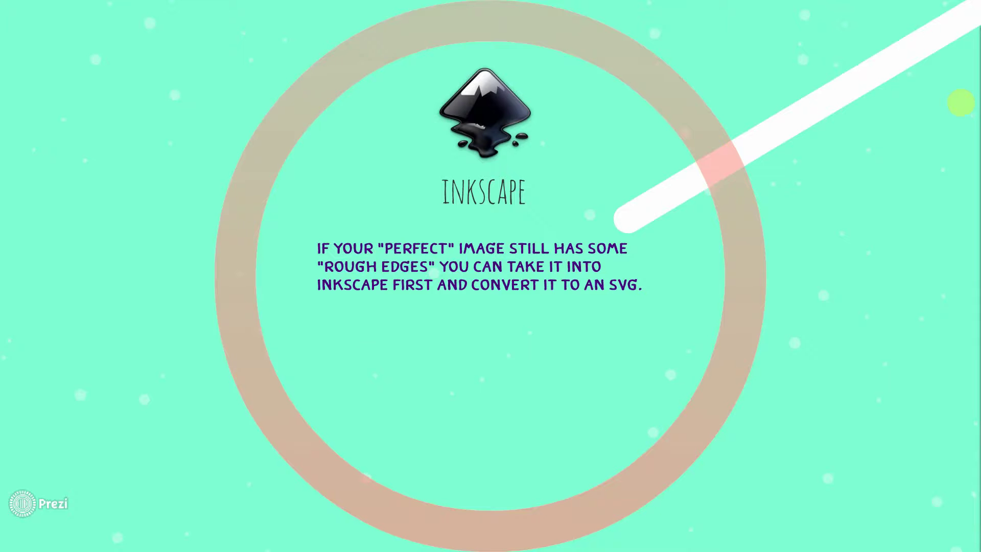
key(Right)
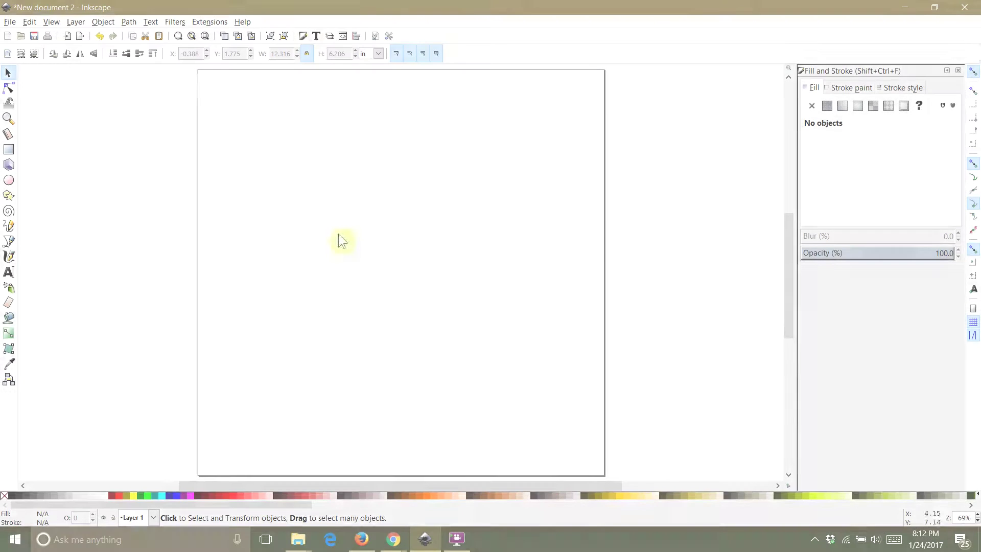
Import "i love you so much.jpg" as a linked image with DPI from file and smooth rendering
click(5, 23)
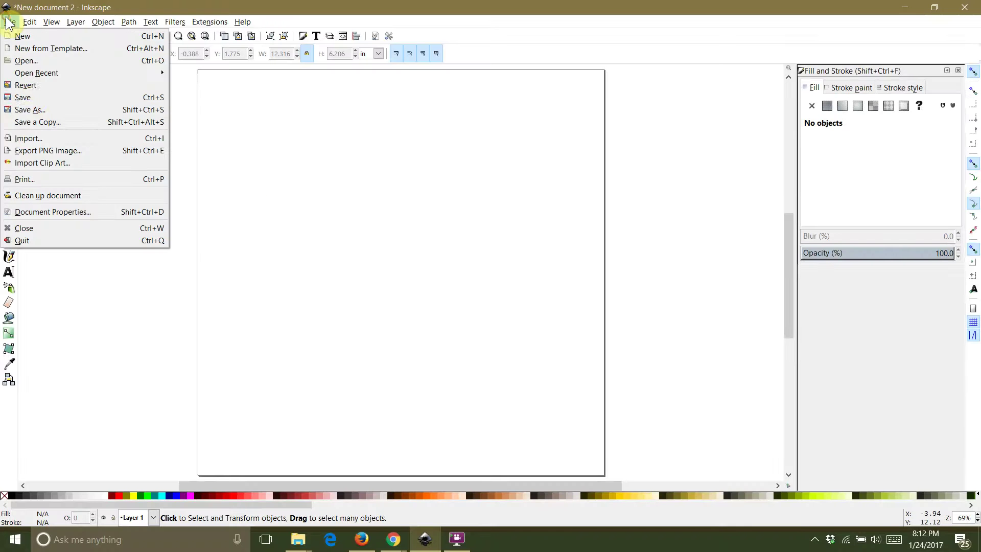
click(30, 138)
click(127, 103)
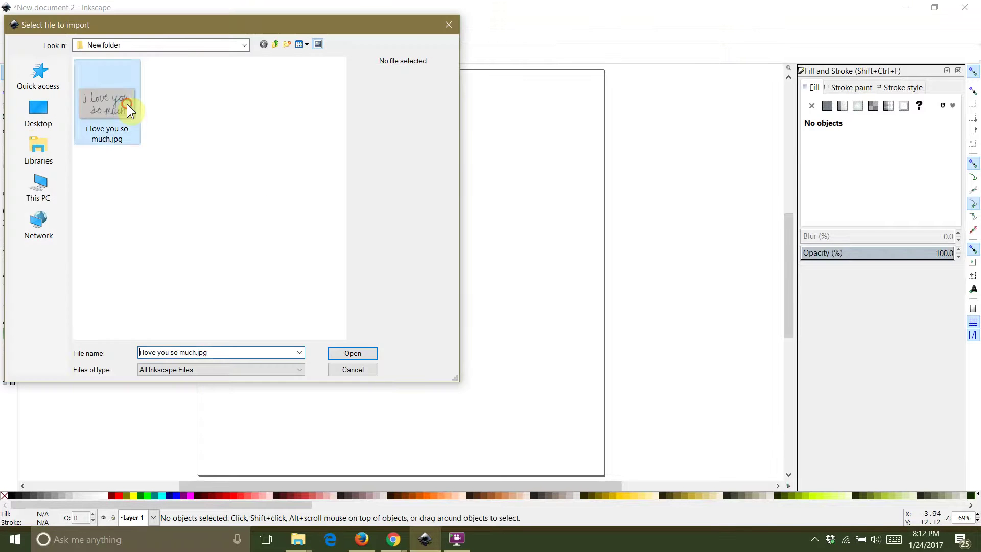
click(357, 352)
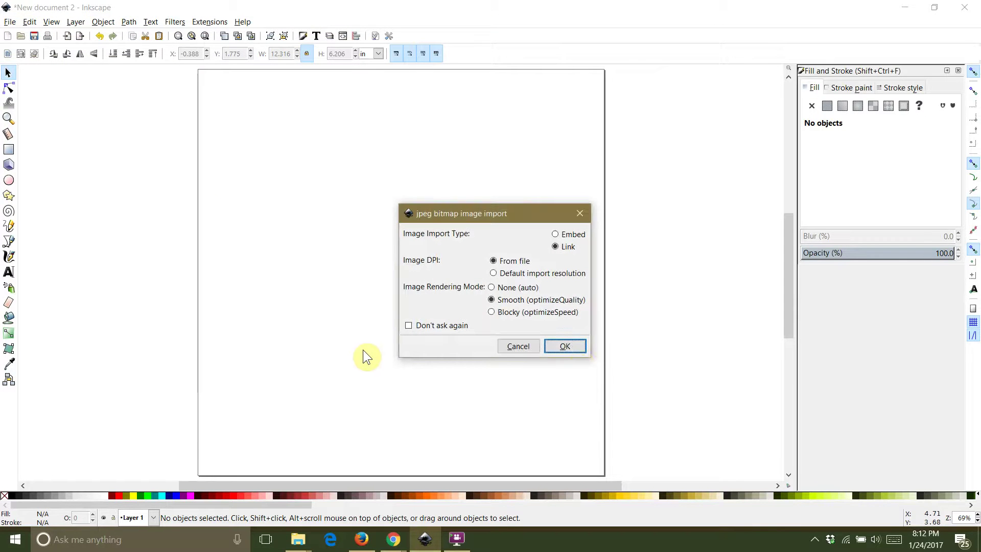
click(567, 347)
Trace the imported photo using brightness steps with 2 scans, Smooth and Remove background enabled and Stack scans off, and close the trace dialog
drag(567, 346, 398, 261)
click(129, 22)
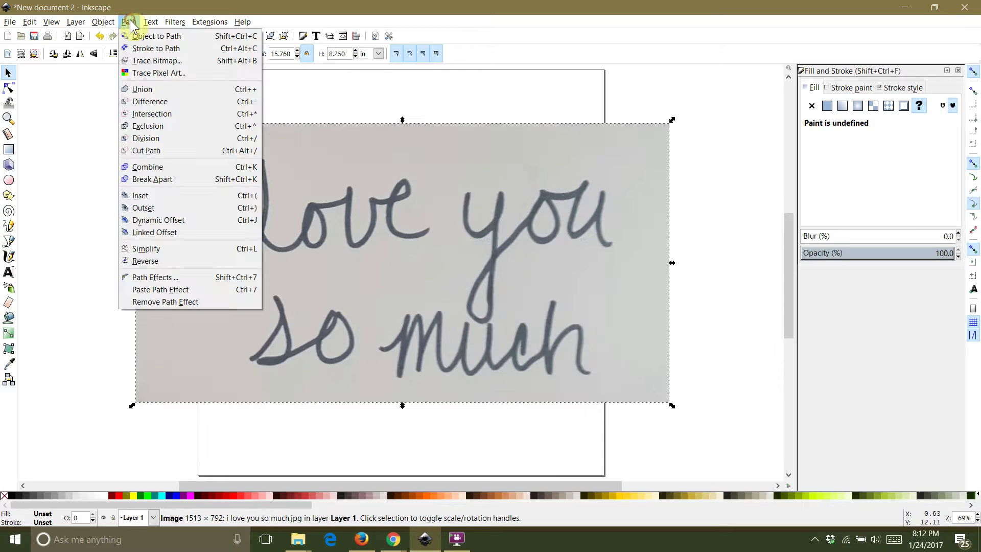
click(137, 60)
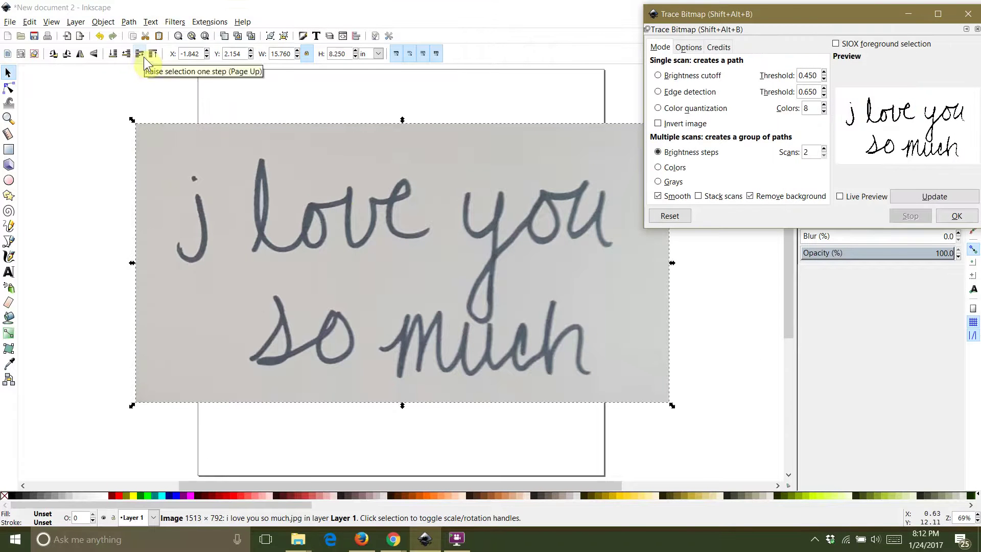
drag(789, 7, 685, 44)
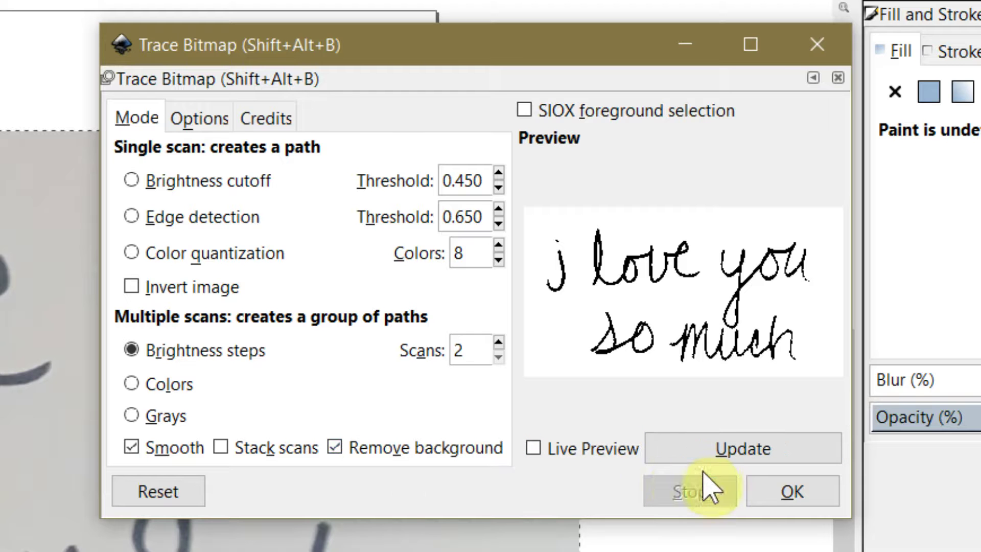
click(775, 492)
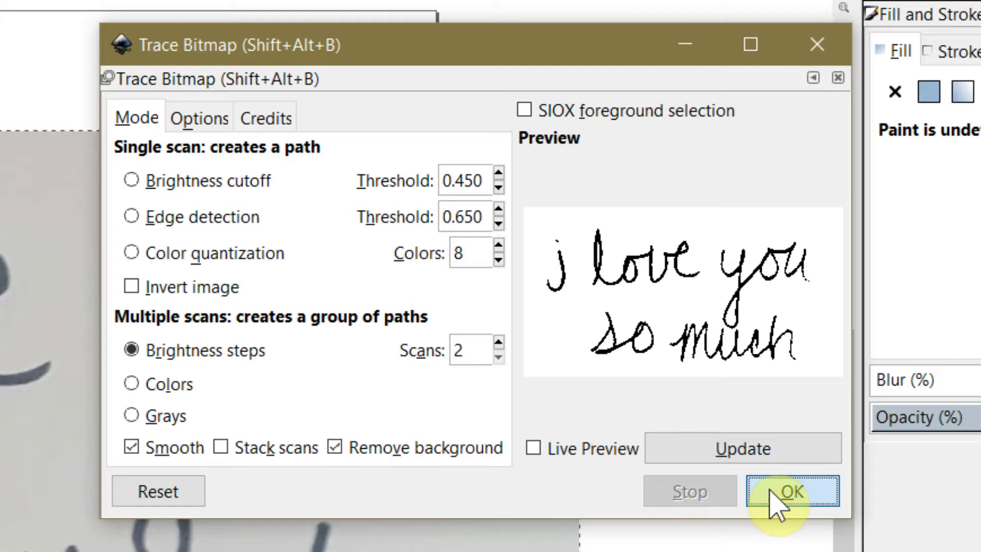
click(771, 452)
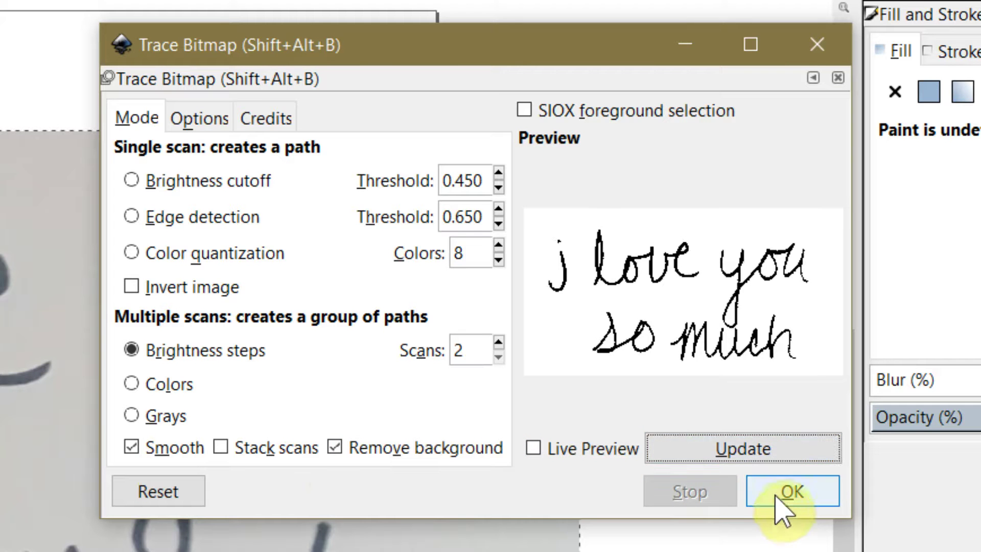
click(777, 499)
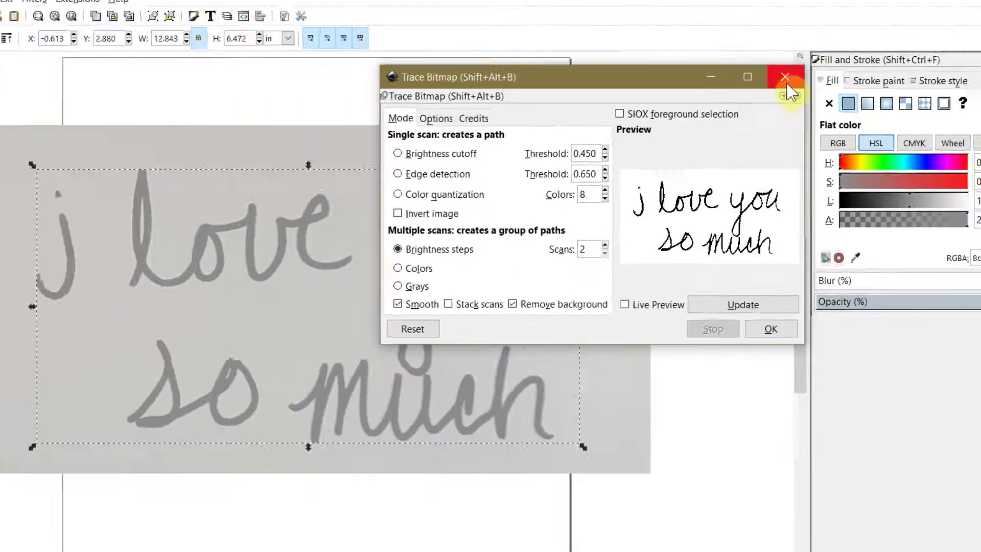
click(805, 58)
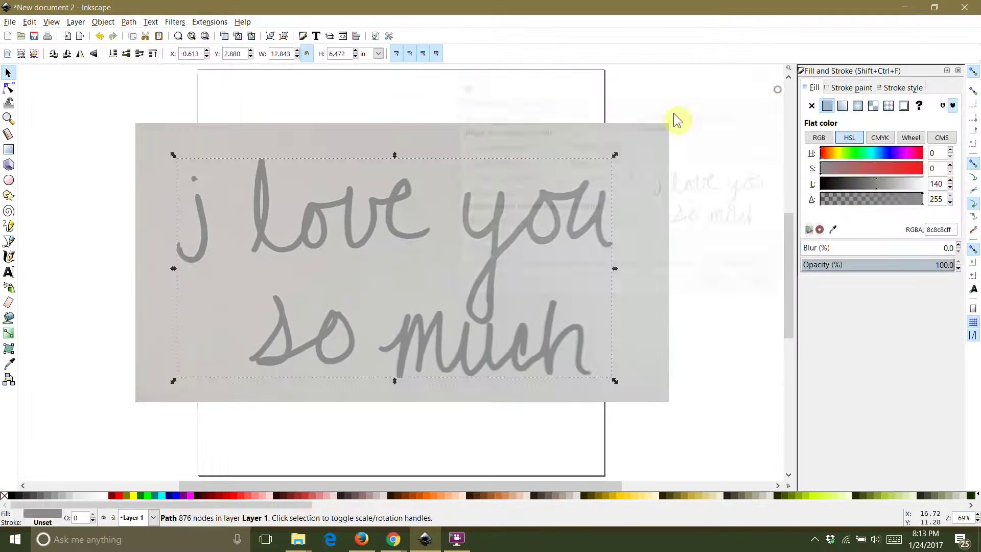
Delete the original photo behind the traced handwriting
click(674, 113)
click(624, 156)
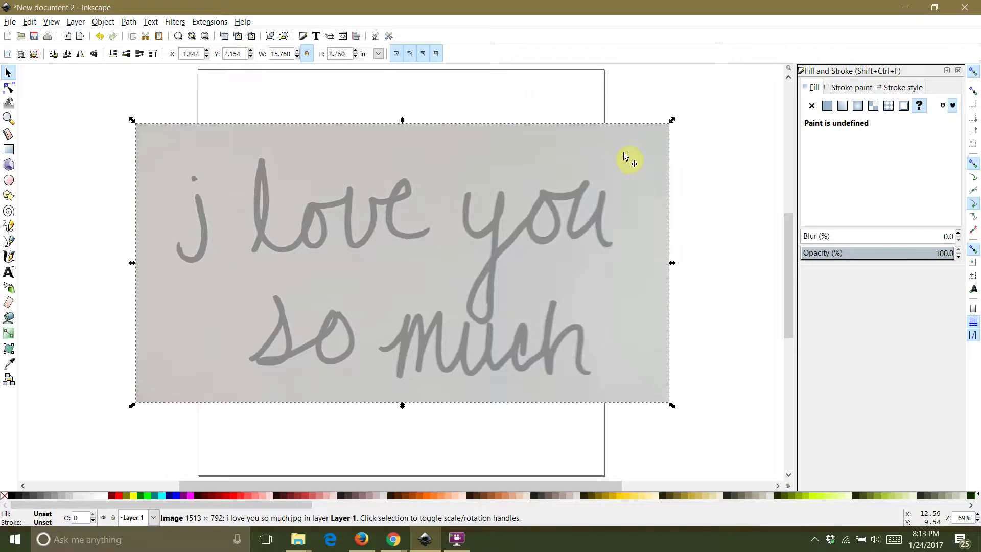
click(30, 21)
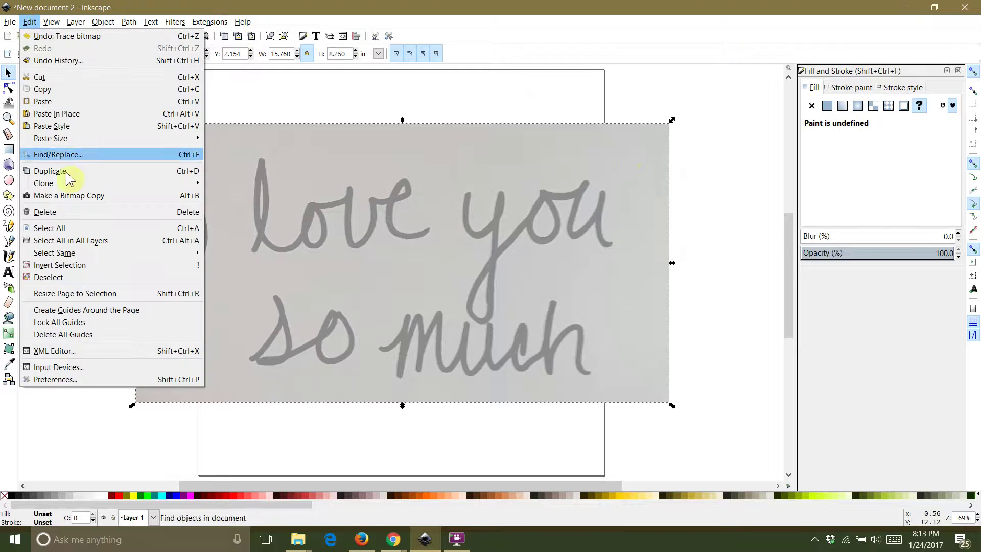
click(62, 212)
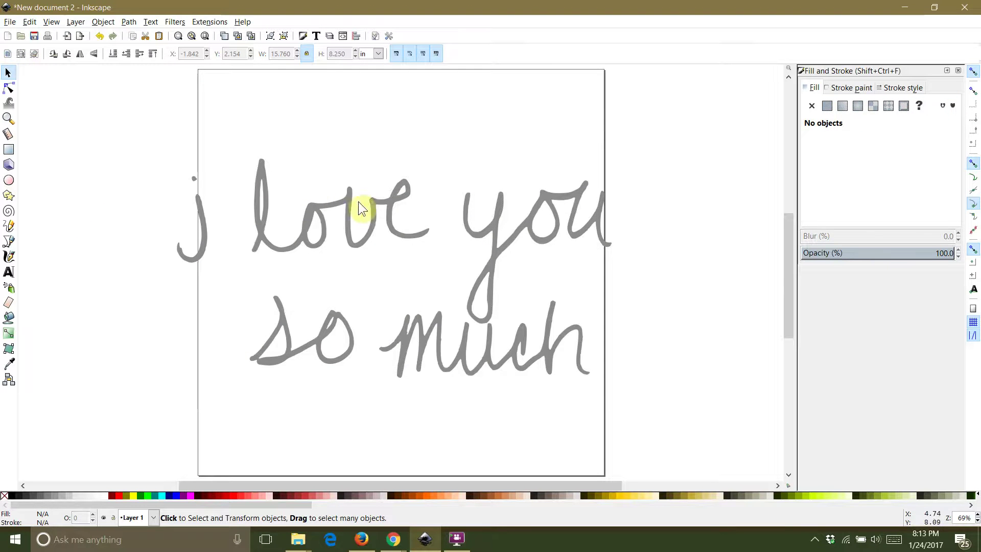
Remove the bump on the inner side of the j's hook tip by deleting its two nodes
click(372, 231)
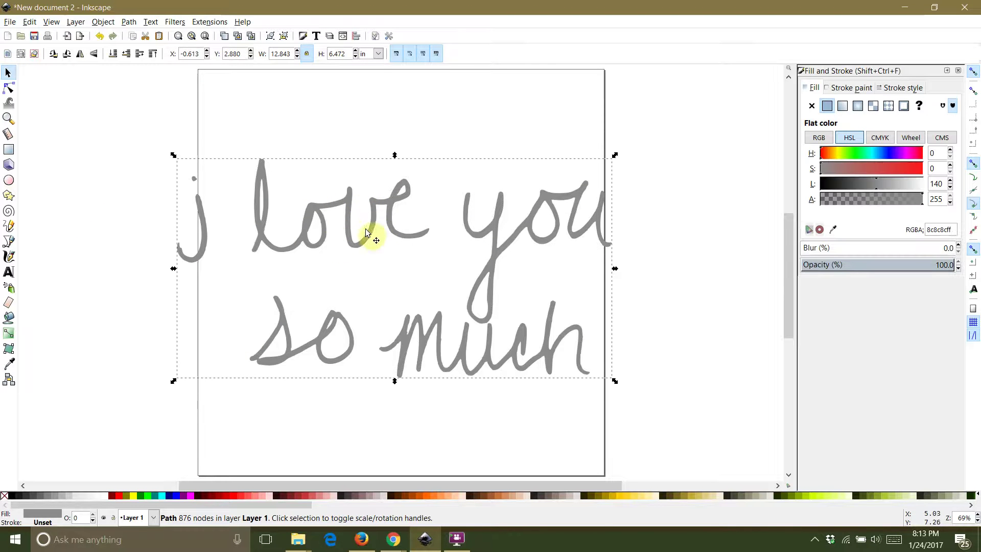
ctrl+scroll(179, 256, up, 2)
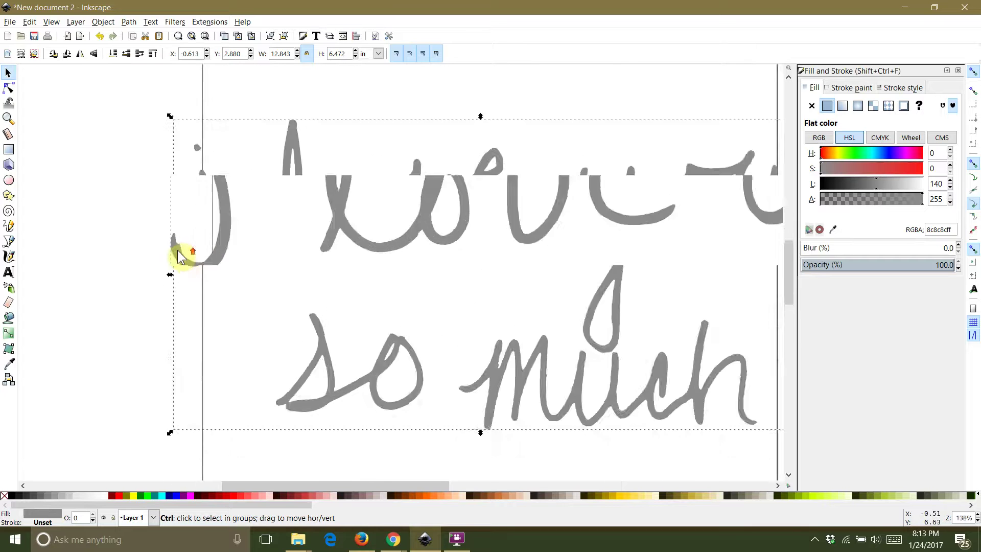
ctrl+scroll(179, 253, up, 4)
key(n)
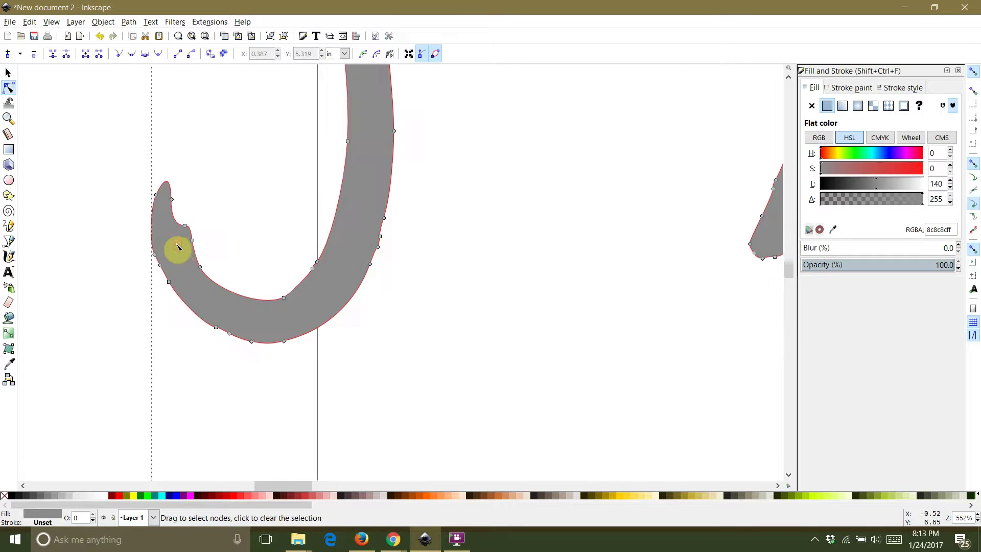
click(174, 202)
key(Delete)
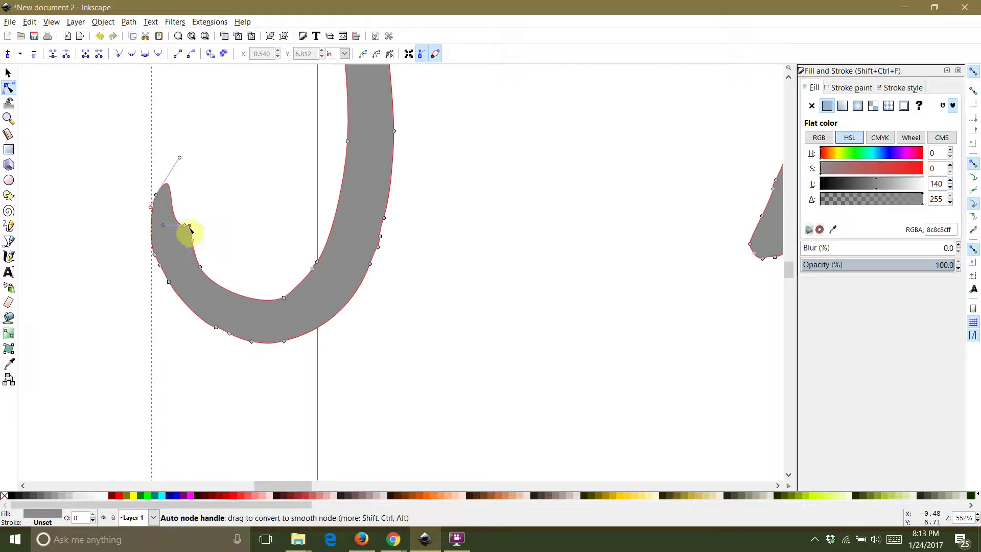
click(185, 226)
key(Delete)
Delete the surplus nodes along the underside of the j's hook and on both sides near its tip
click(235, 219)
drag(203, 313, 263, 351)
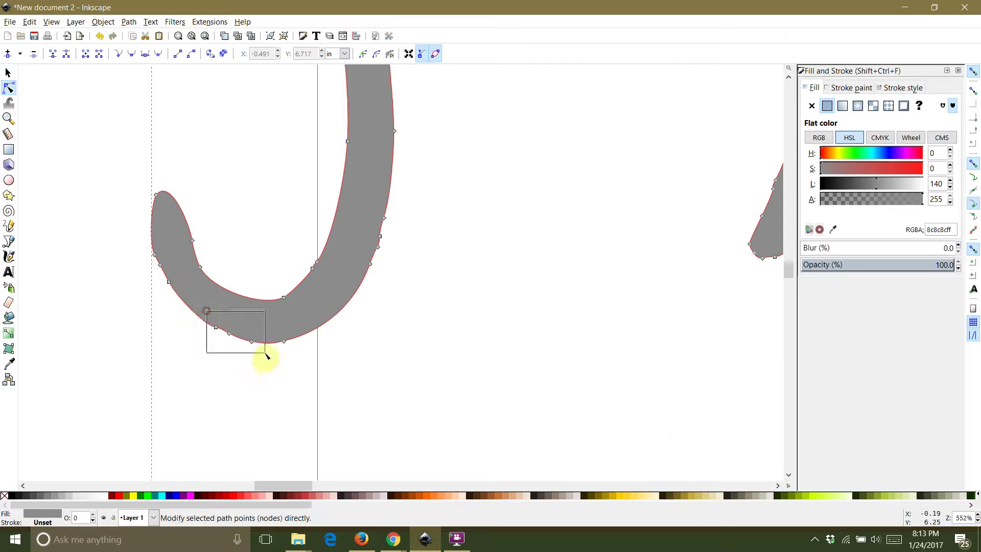
key(Delete)
click(191, 344)
click(153, 252)
click(233, 214)
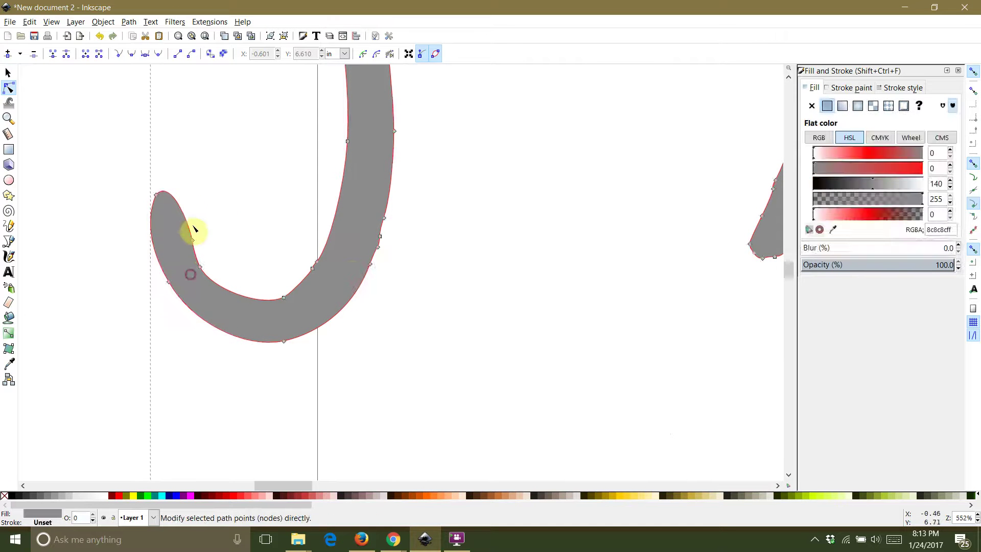
click(243, 239)
click(330, 255)
Delete the clustered nodes on the inner and outer edges where the j's hook curves up into the stem
drag(295, 232, 350, 274)
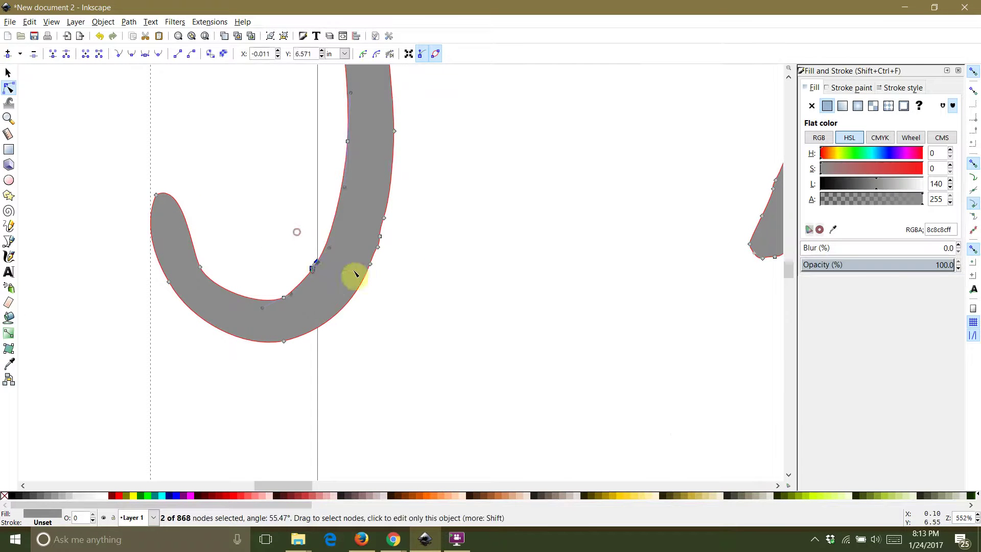
key(Delete)
drag(372, 208, 413, 273)
key(Delete)
Smooth the left edge of the j's stem partway up by deleting its clustered nodes
drag(426, 232, 372, 390)
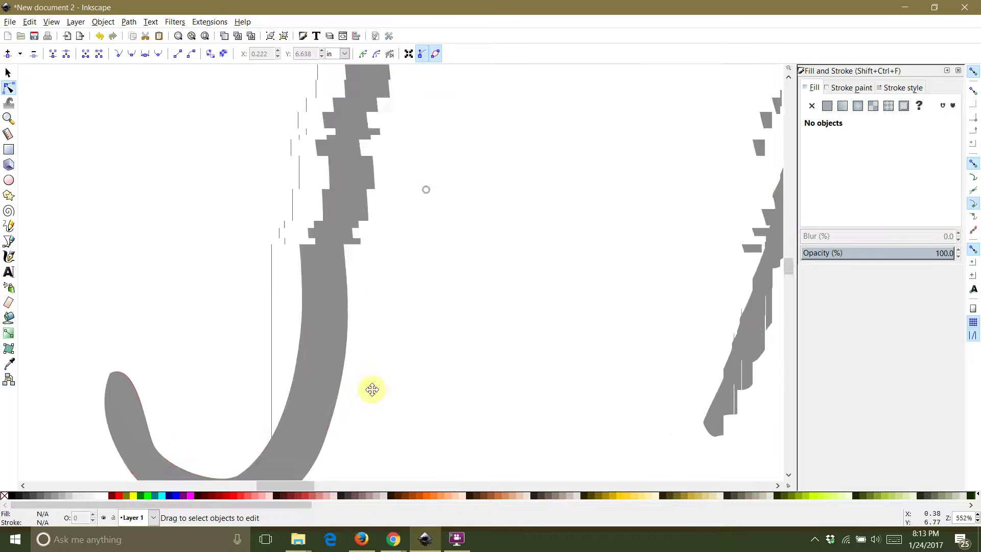
click(304, 149)
drag(237, 99, 281, 174)
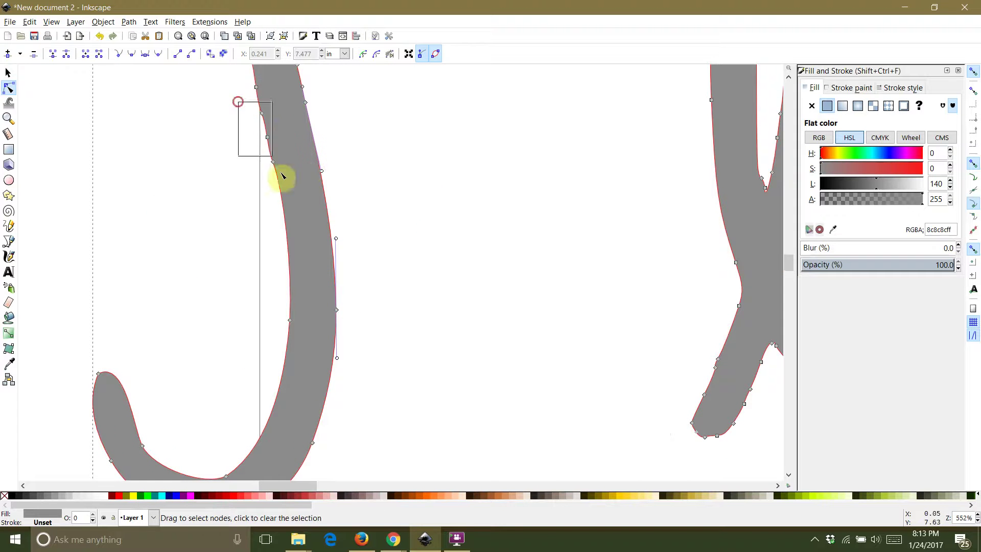
key(Delete)
click(385, 155)
Delete the surplus nodes on both edges of the j's stem just below its rounded upper end
scroll(245, 276, up, 5)
scroll(245, 276, right, 1)
click(245, 276)
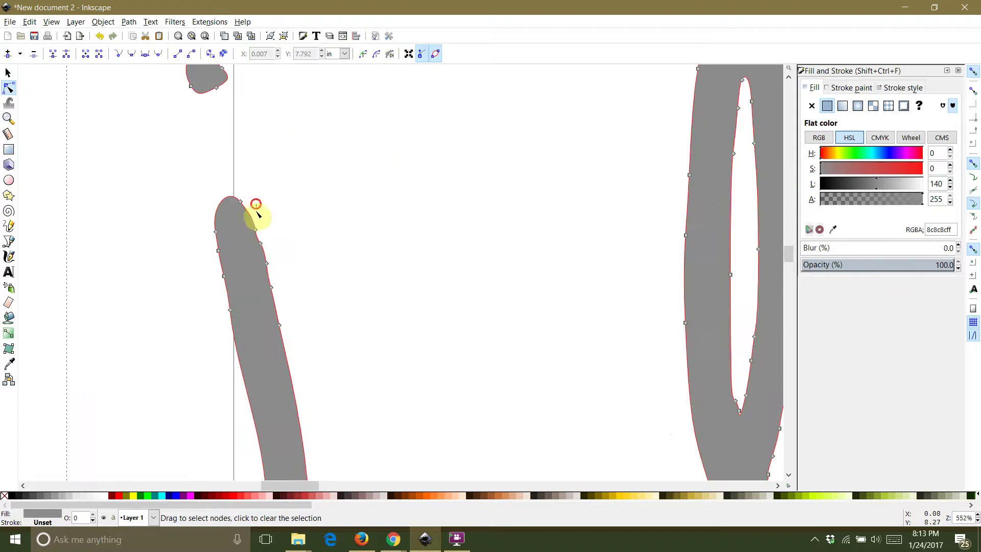
drag(238, 185, 280, 219)
click(301, 228)
click(243, 271)
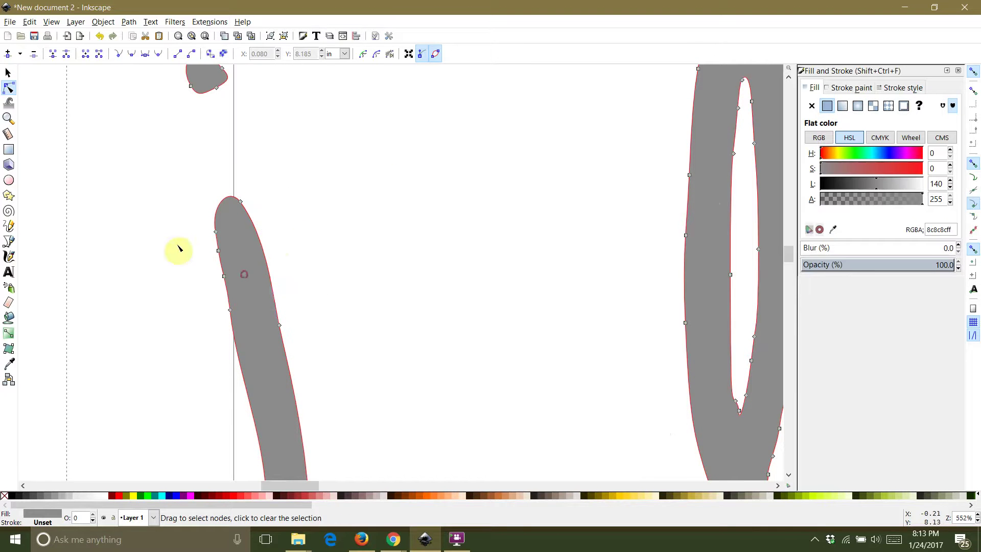
drag(193, 254, 241, 317)
key(Delete)
click(341, 249)
click(252, 271)
drag(206, 245, 218, 251)
click(423, 235)
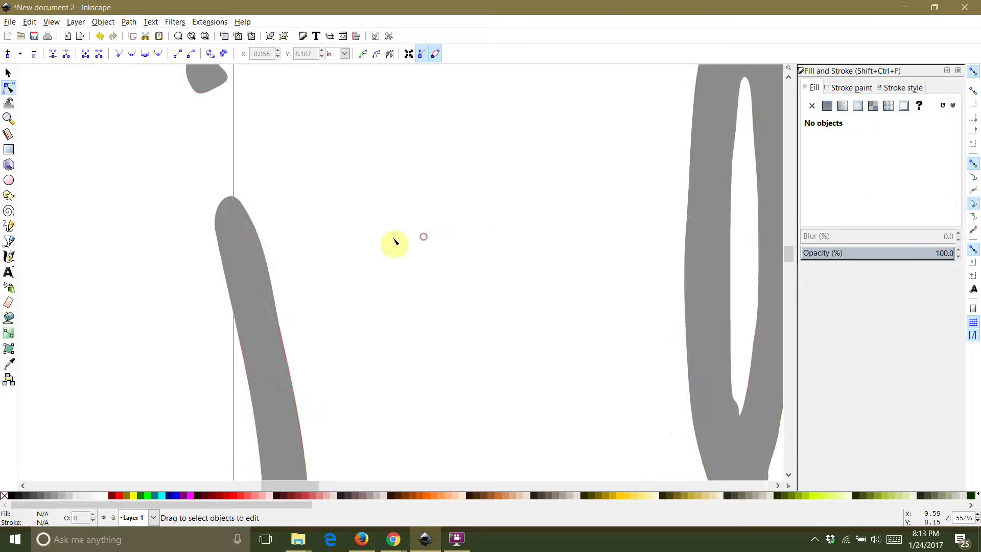
Try reshaping the j's hook by bending its inner curve and adjusting the neighbouring node handles
scroll(394, 256, down, 4)
scroll(324, 222, up, 1)
scroll(261, 331, up, 3)
scroll(261, 331, down, 2)
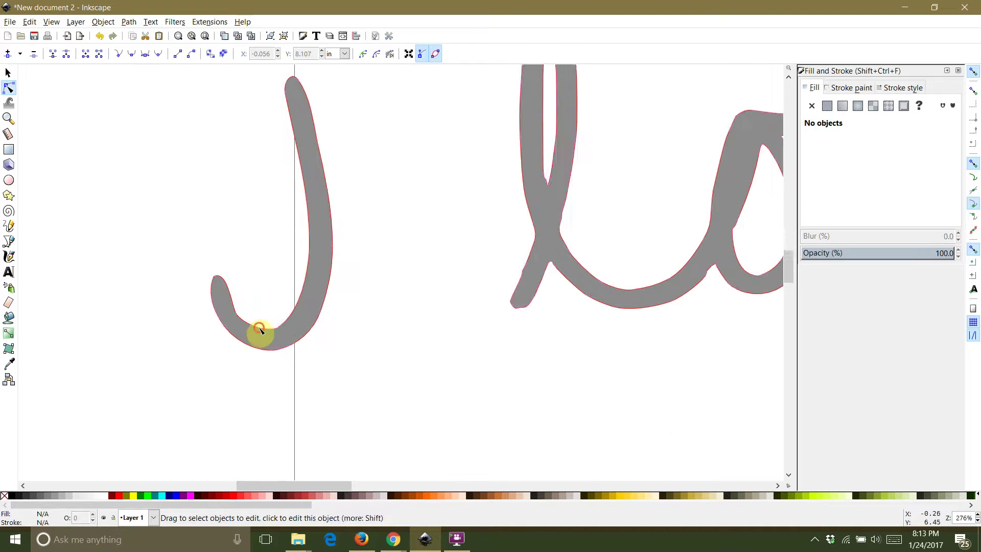
click(274, 333)
click(238, 317)
click(238, 316)
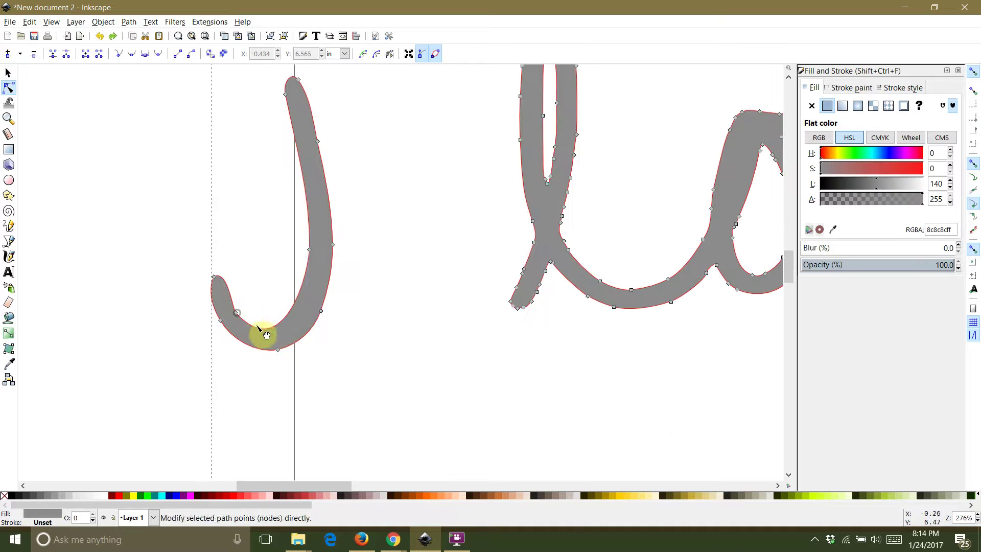
mouse_move(249, 320)
mouse_down()
mouse_move(241, 280)
mouse_move(221, 272)
mouse_move(251, 326)
mouse_up()
click(251, 325)
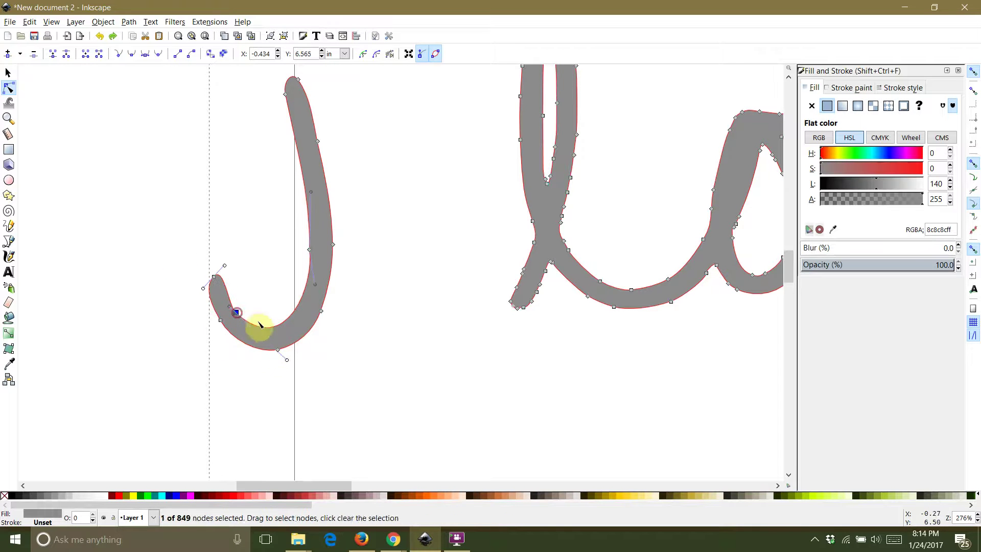
drag(286, 366, 271, 354)
drag(222, 294, 220, 285)
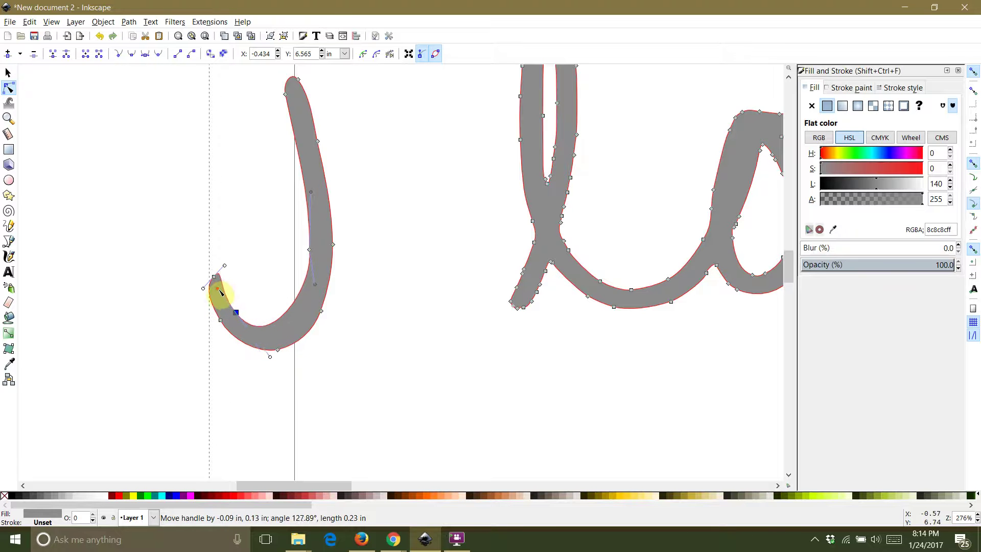
click(256, 292)
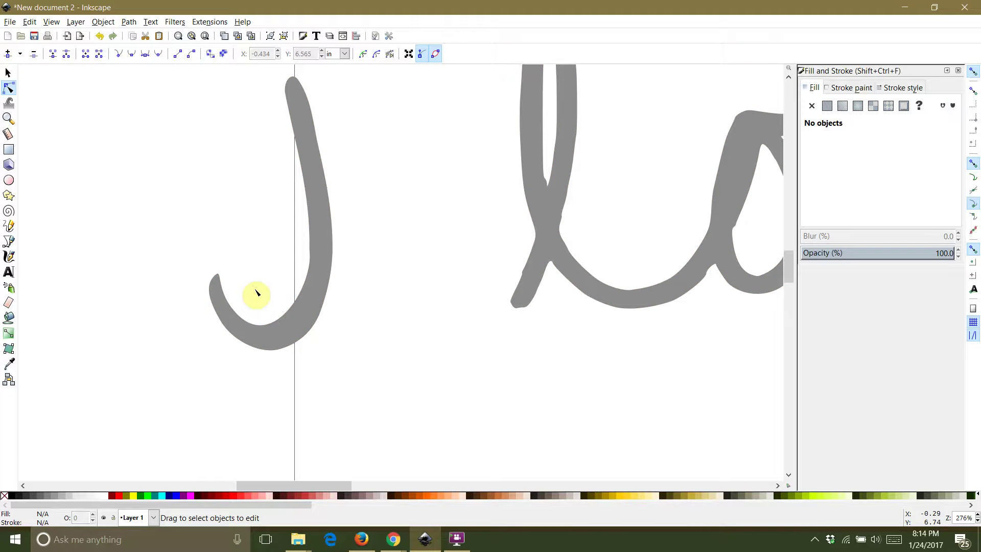
Smooth the lower-left tail of the l in "love" by deleting the surplus nodes along its edge
scroll(257, 292, down, 2)
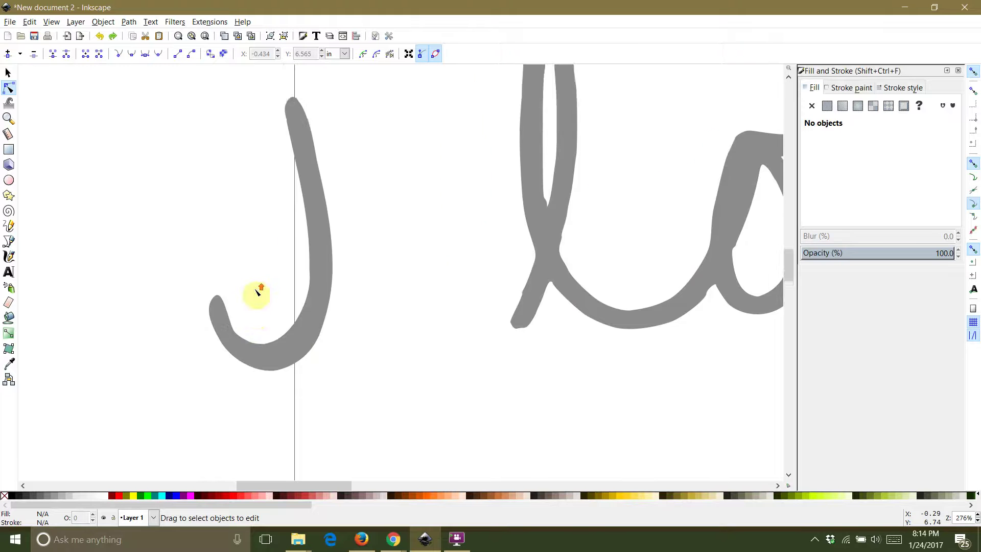
scroll(469, 254, up, 3)
click(438, 320)
drag(390, 302, 412, 396)
key(Delete)
click(421, 444)
click(458, 400)
Smooth the inner left edge of the l's loop in "love" by removing the bump at its base and bending the curve outward
scroll(504, 294, up, 8)
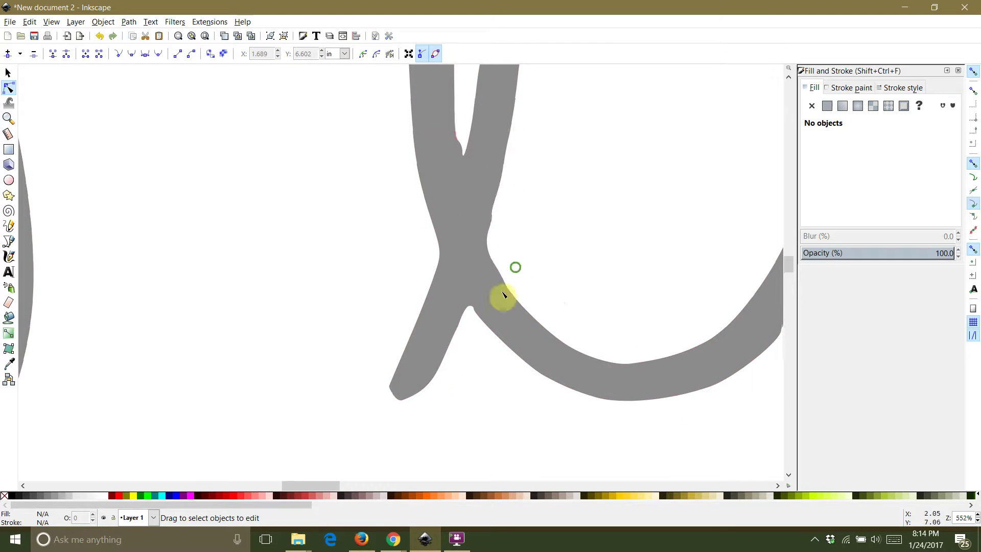
scroll(504, 293, right, 3)
click(407, 334)
mouse_move(407, 333)
mouse_down()
mouse_move(401, 313)
mouse_move(405, 324)
mouse_up()
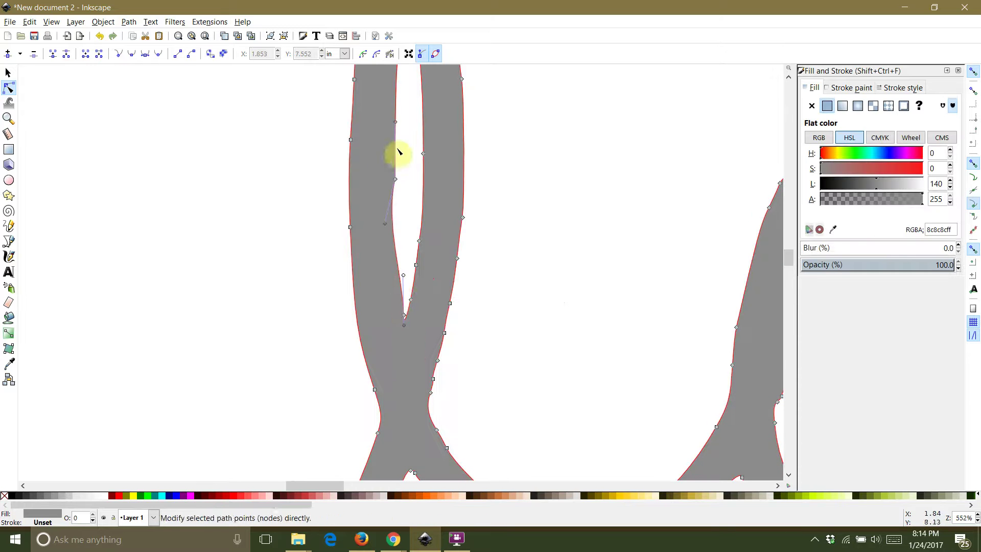
drag(394, 190, 383, 221)
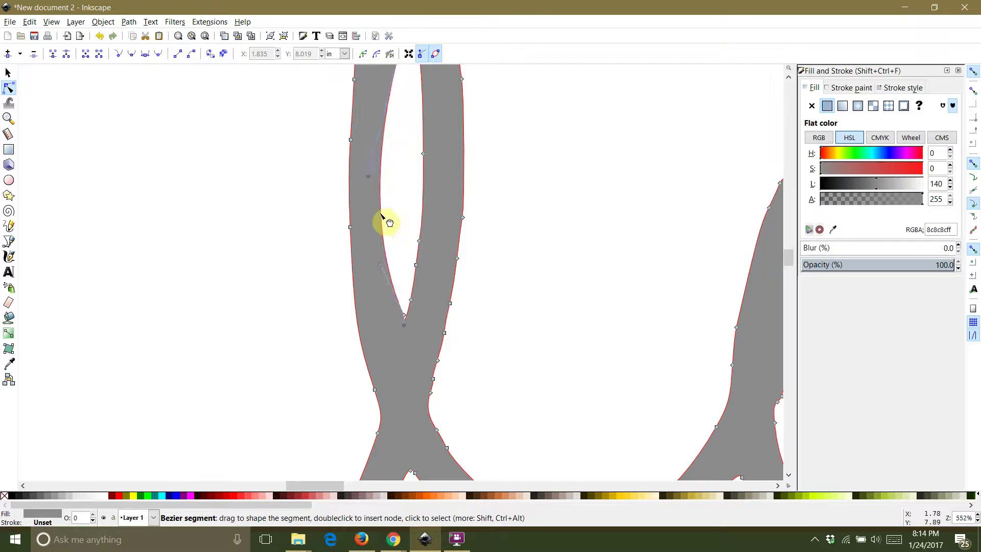
click(505, 220)
scroll(505, 220, down, 2)
scroll(405, 254, up, 1)
click(405, 256)
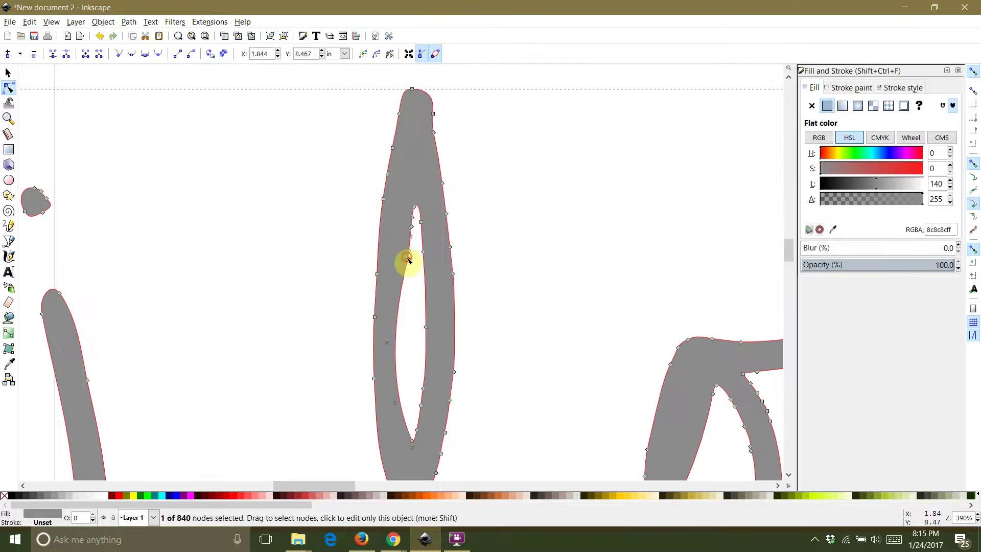
click(511, 269)
scroll(523, 272, down, 3)
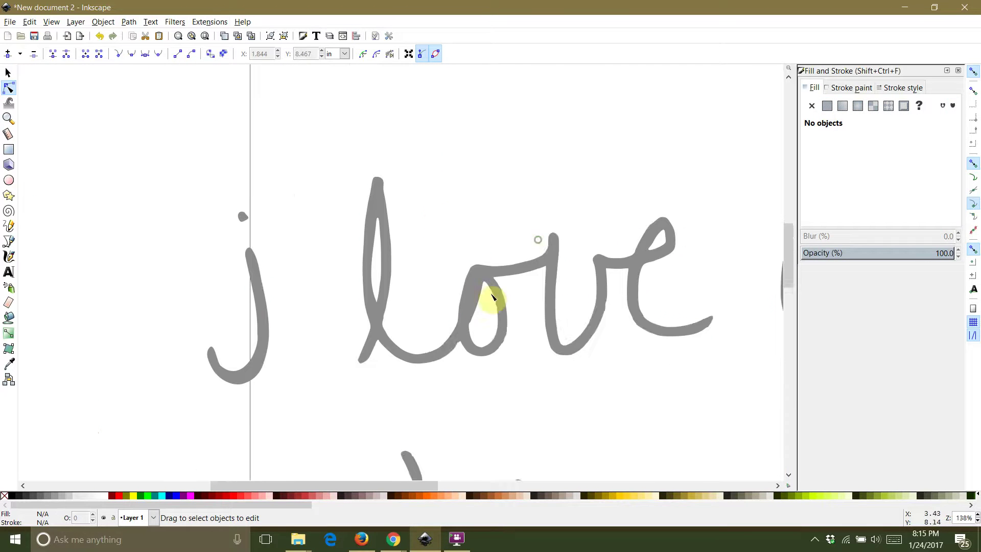
Smooth the upper edge of the m's lead-in stroke in "much" by deleting the surplus nodes along it
scroll(482, 249, down, 2)
scroll(554, 265, down, 2)
scroll(490, 287, right, 2)
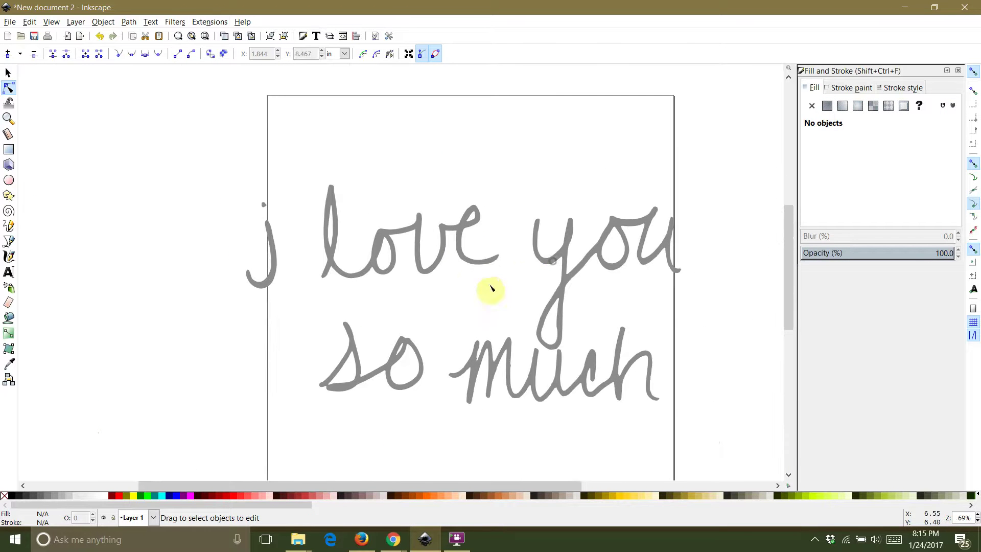
scroll(466, 410, up, 8)
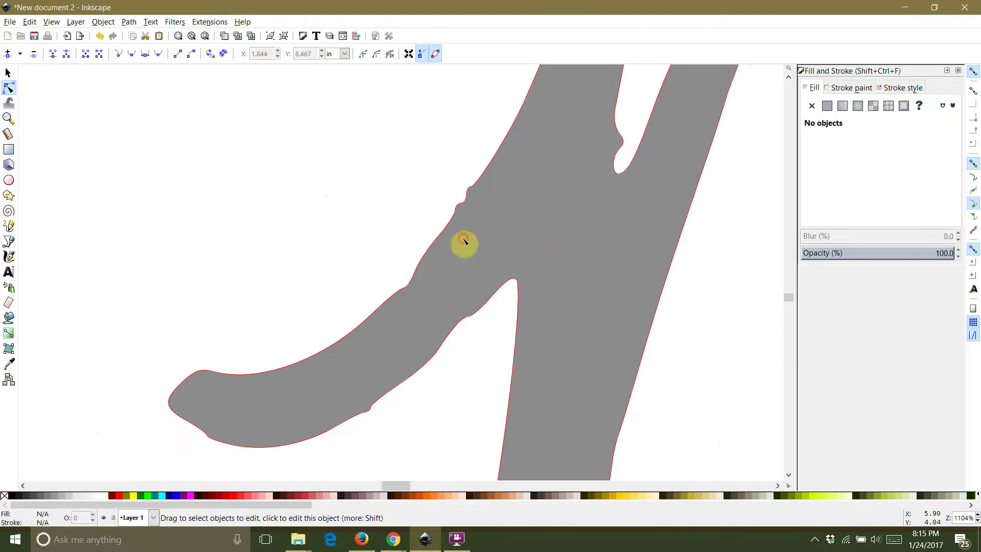
click(464, 241)
drag(357, 164, 422, 296)
key(Delete)
drag(409, 149, 512, 227)
key(Delete)
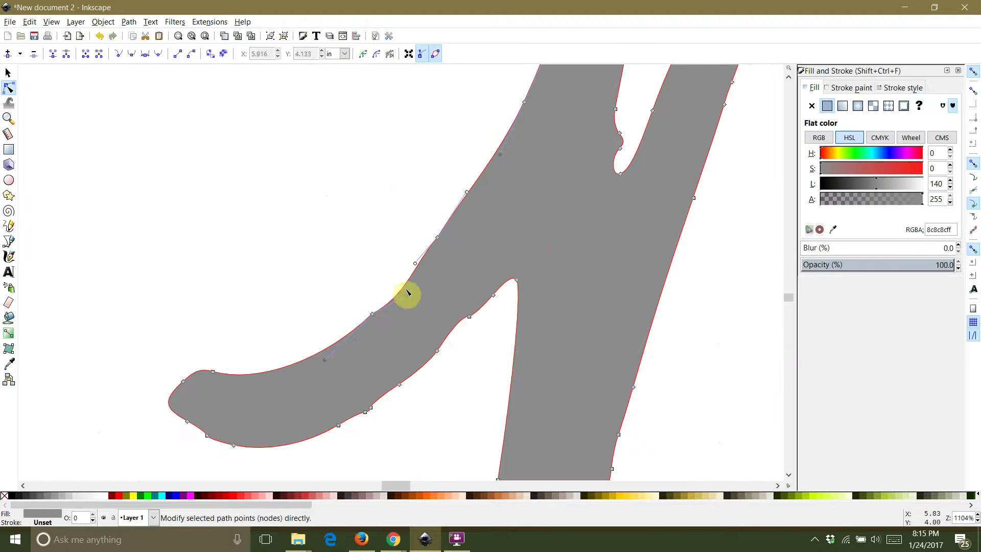
drag(340, 267, 379, 331)
key(Delete)
drag(385, 201, 465, 254)
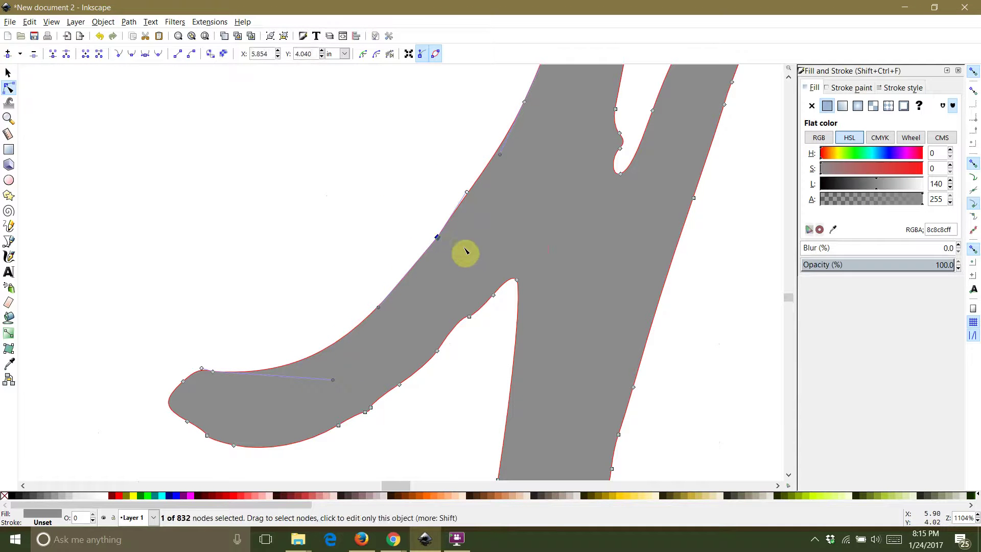
key(Delete)
click(385, 272)
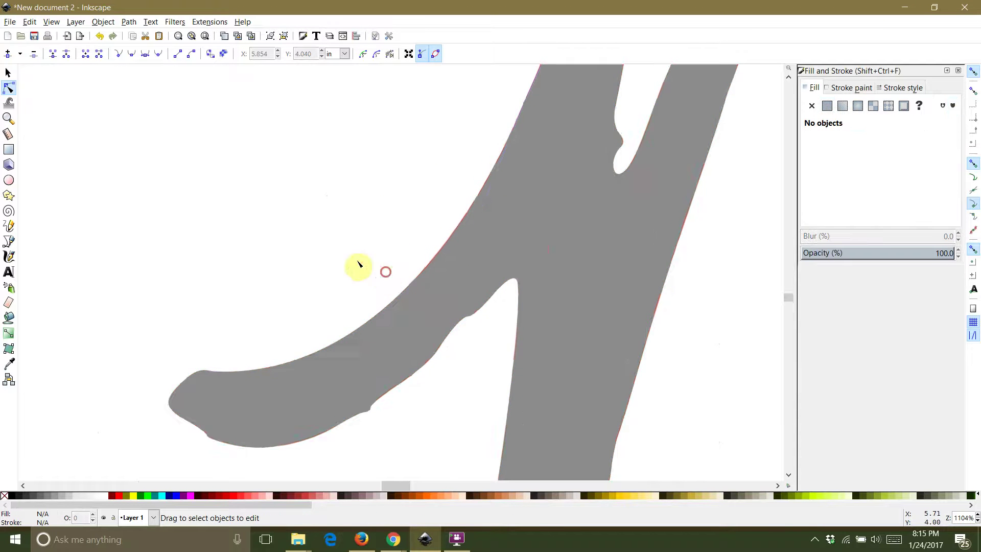
Remove the bump in the narrow gap beside the m's first stem by deleting its clustered nodes
scroll(352, 262, down, 4)
scroll(352, 262, up, 4)
click(409, 125)
drag(402, 115, 396, 315)
key(Delete)
drag(407, 102, 446, 203)
key(Delete)
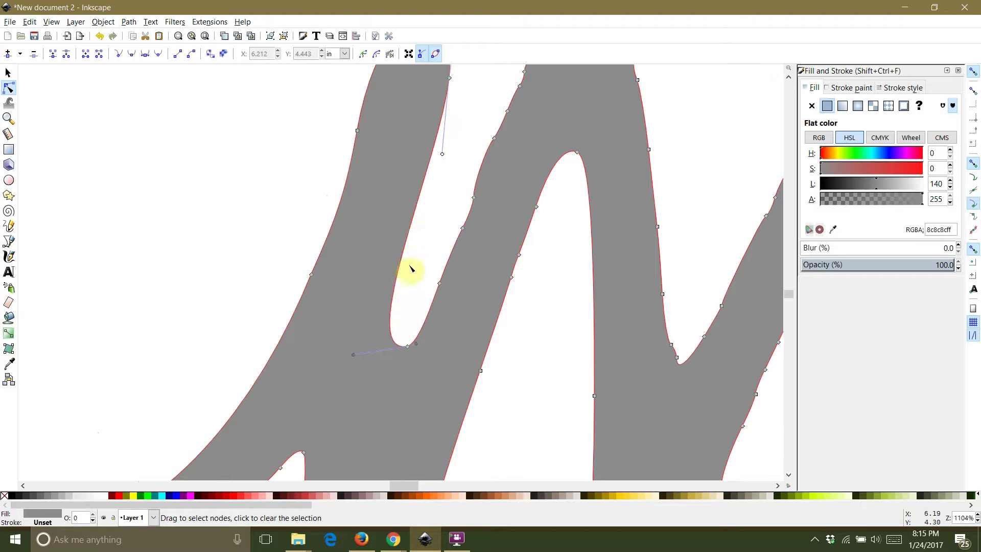
click(471, 171)
Scale the whole lettering down to about 9.13 by 4.59 in and move it to the middle of the page
scroll(473, 174, down, 6)
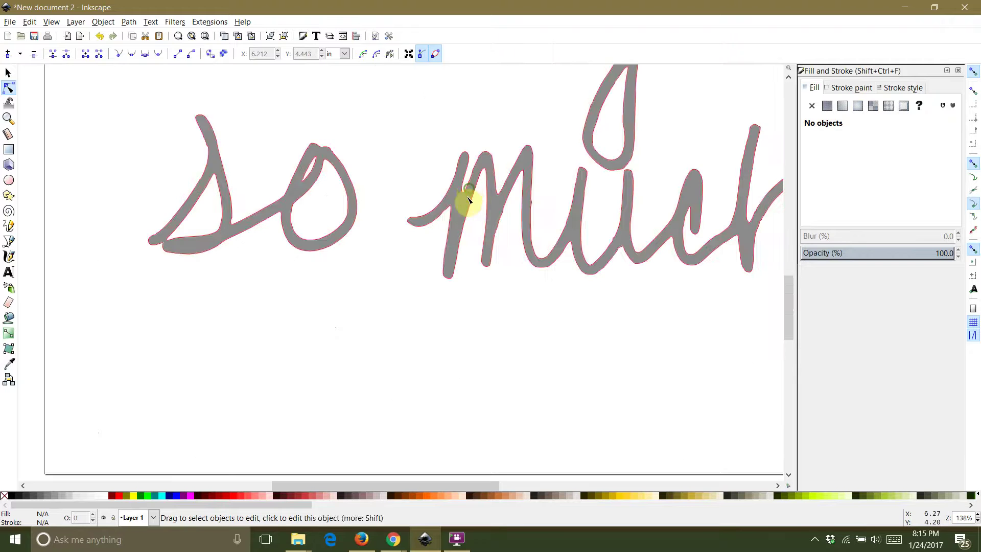
scroll(464, 202, up, 3)
scroll(457, 266, down, 3)
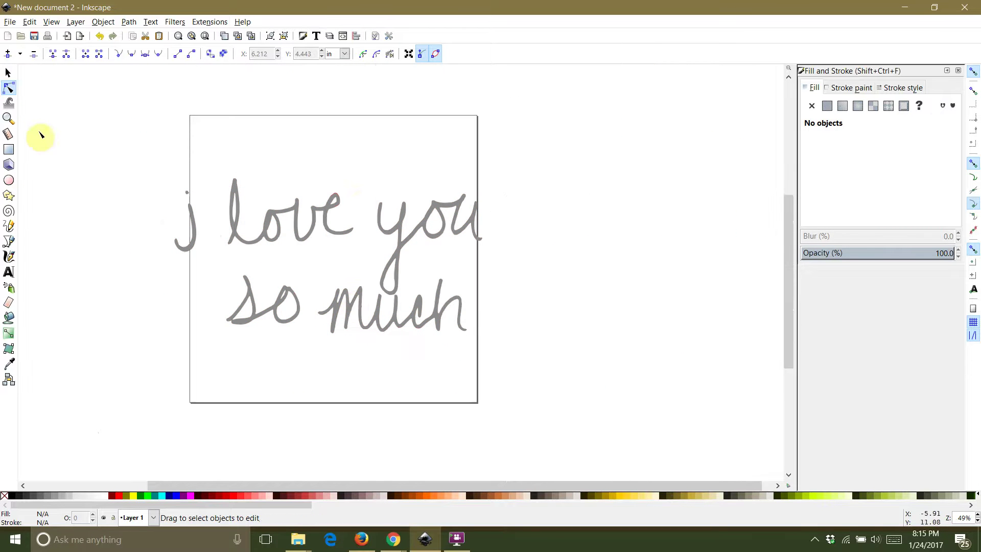
click(8, 73)
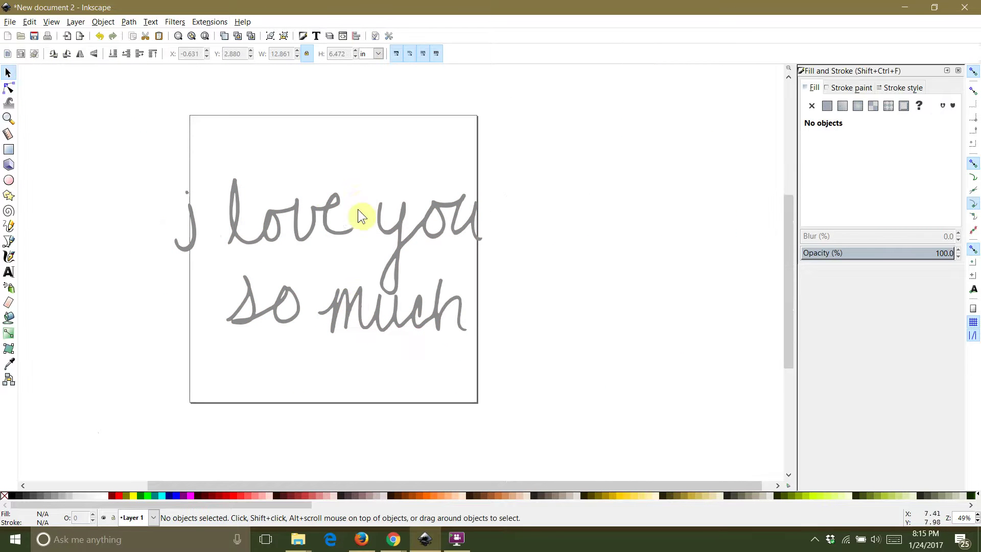
click(329, 215)
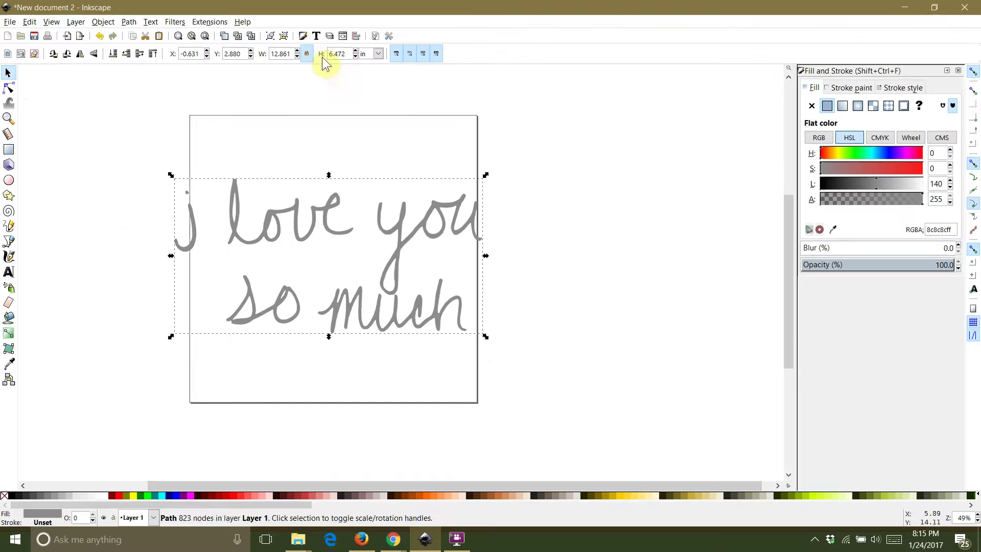
drag(486, 336, 403, 294)
drag(339, 274, 388, 301)
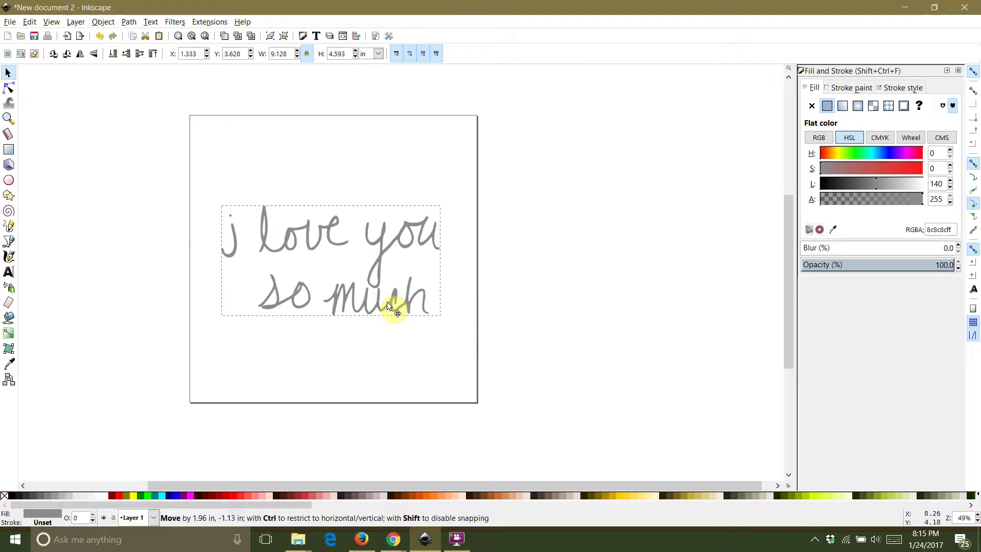
click(539, 269)
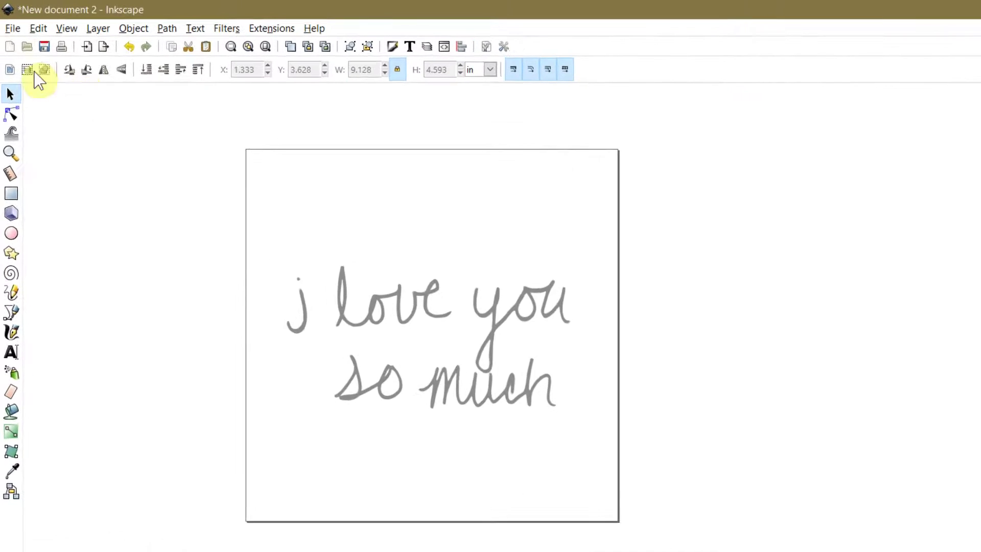
Save the drawing in New folder as "i love you so much svg" in Inkscape SVG format
click(10, 29)
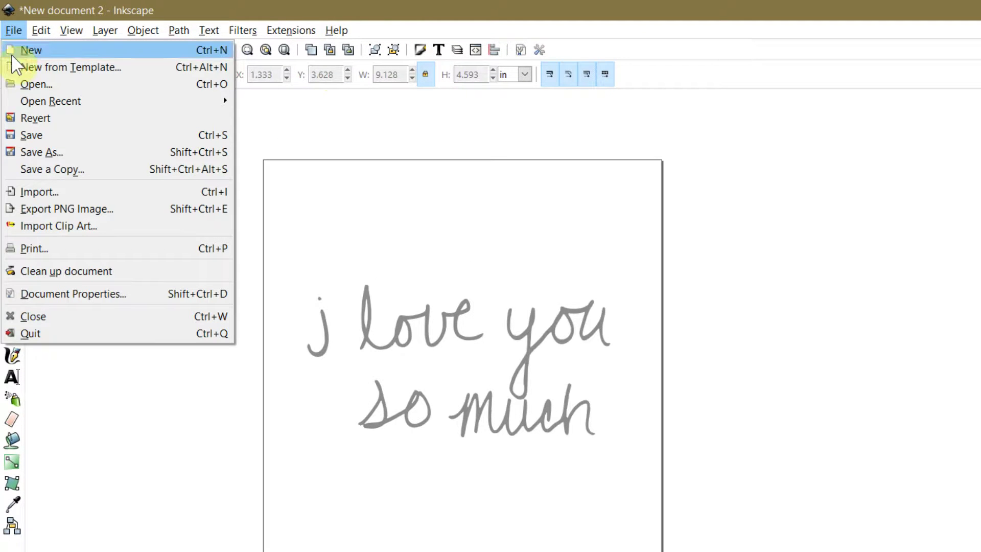
click(33, 138)
click(237, 465)
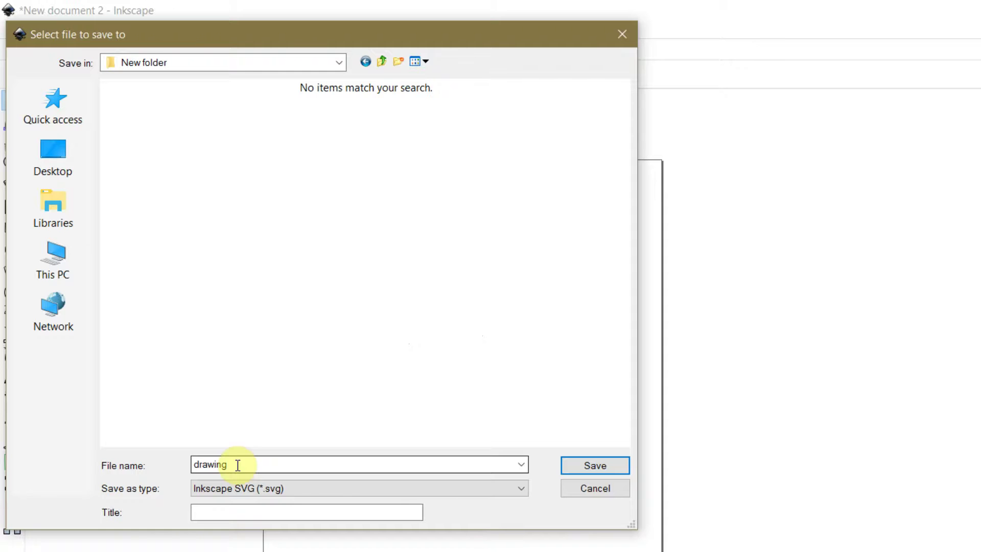
double_click(238, 465)
text(i)
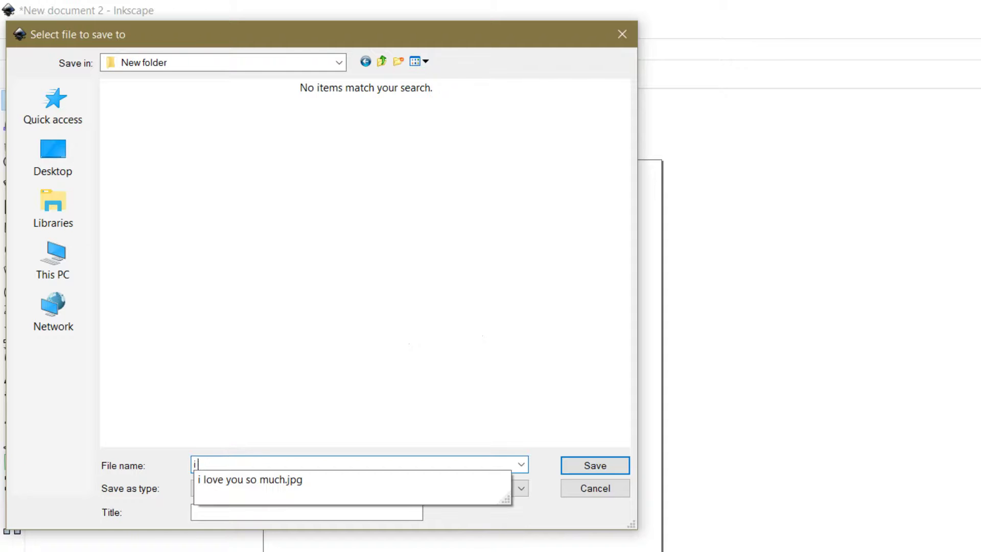
text( l)
key(Down)
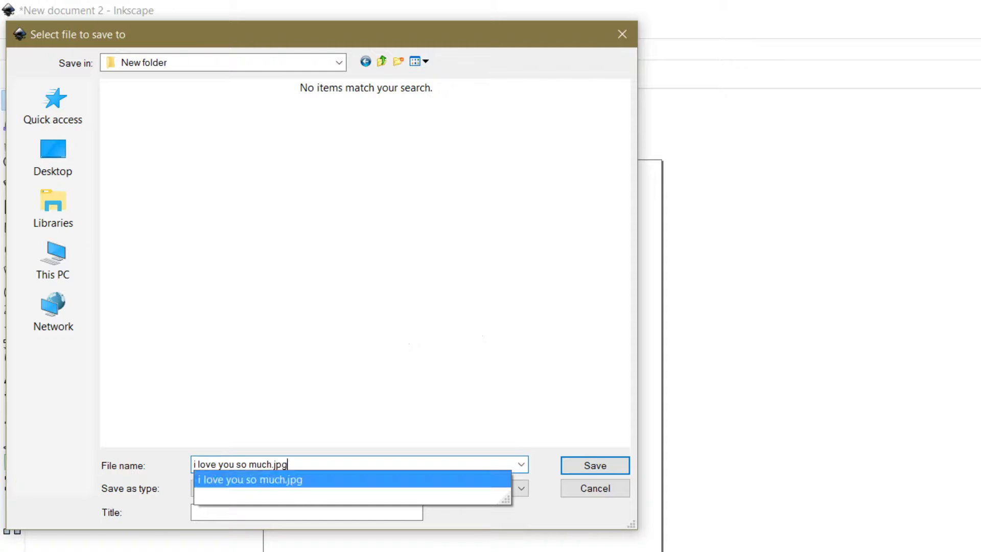
key(BackSpace)
key(BackSpace)
text(s)
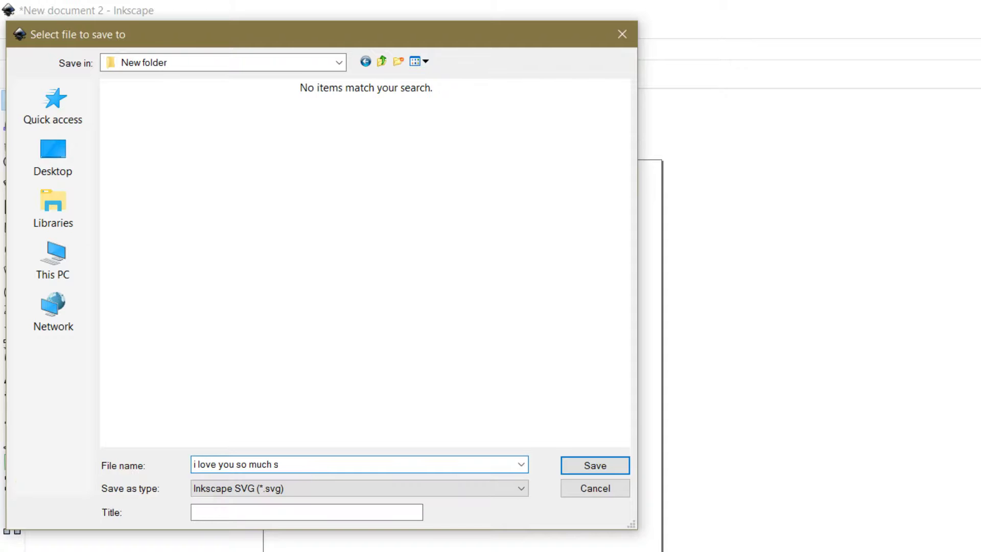
text(vg)
key(Return)
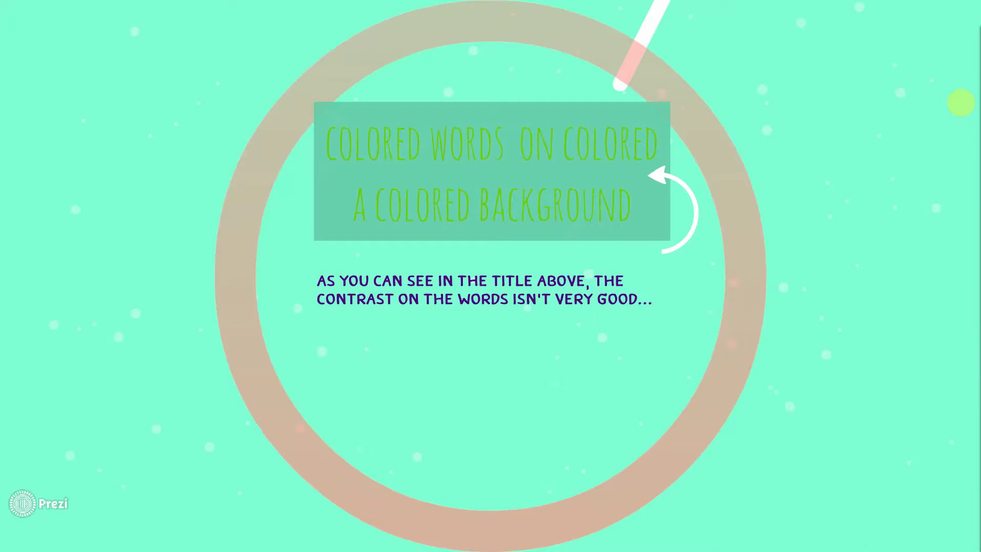
key(Right)
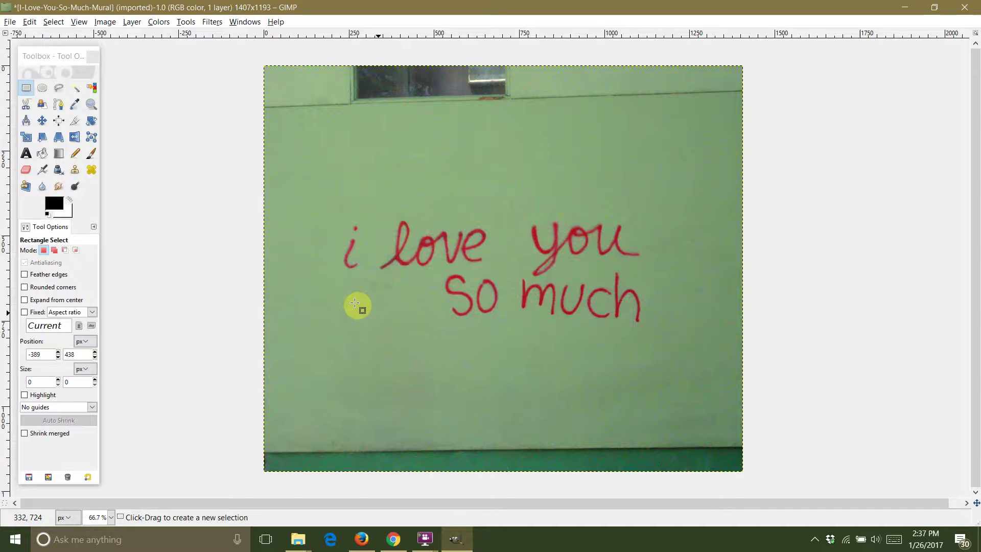
In GIMP, crop the mural photo to a rectangle of about 1031 × 477 px around the red lettering
click(25, 87)
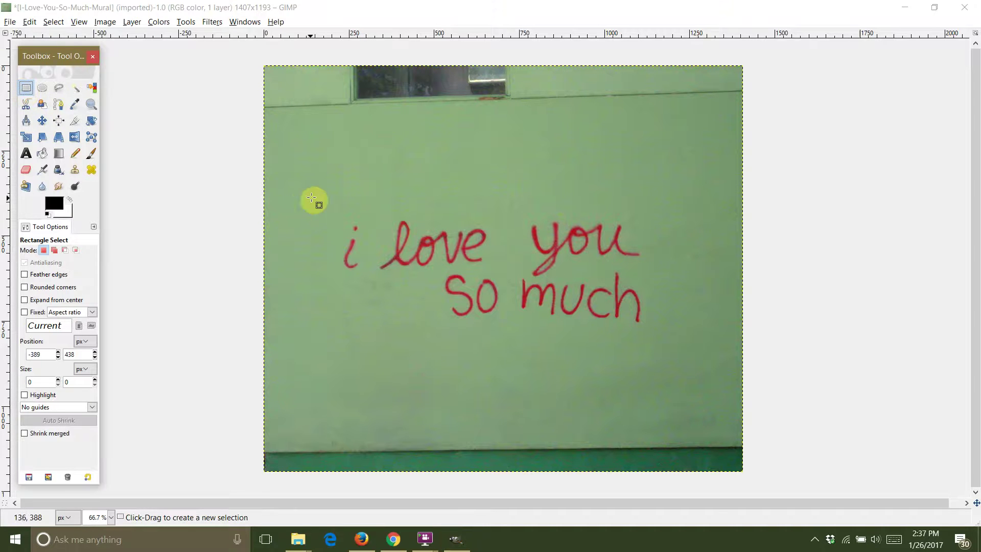
drag(321, 195, 323, 200)
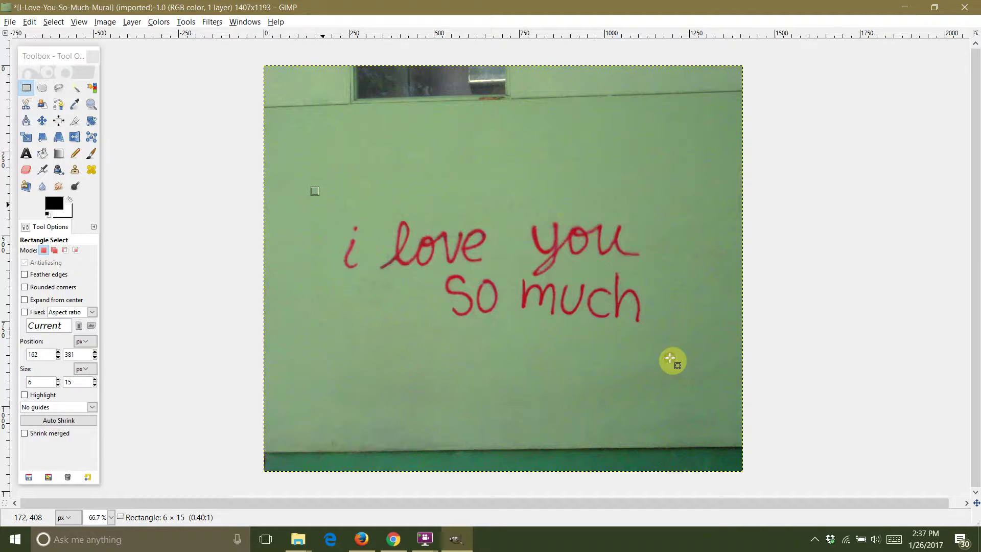
drag(671, 360, 670, 357)
click(104, 22)
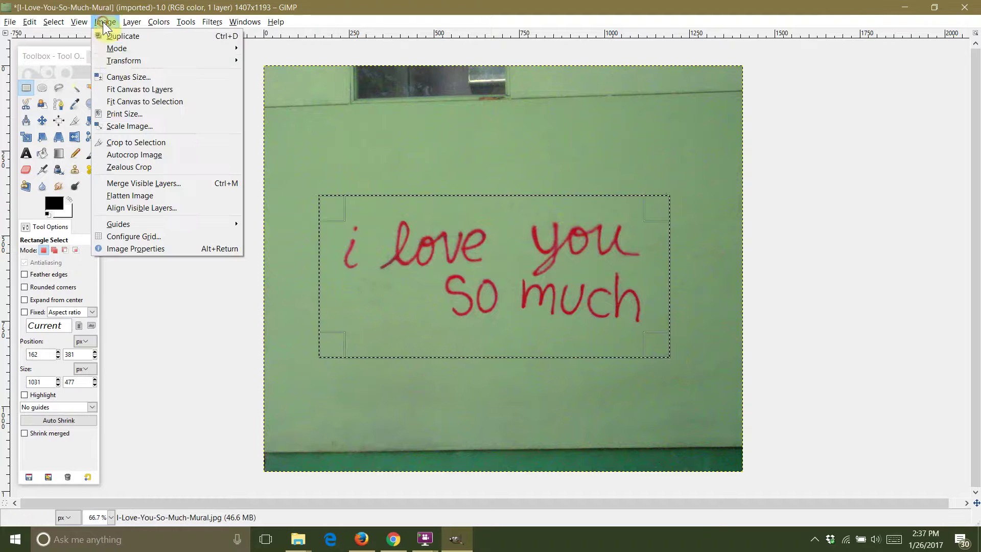
click(119, 145)
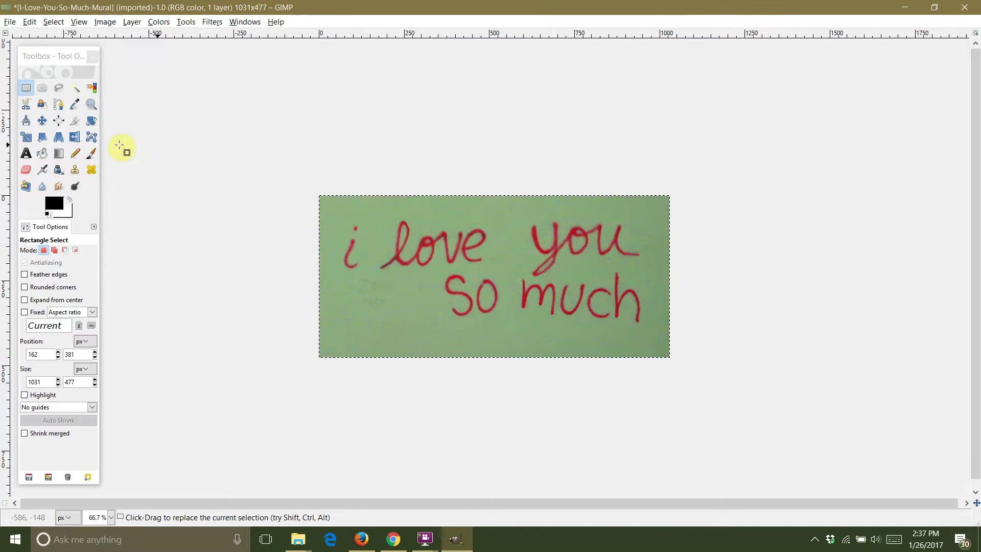
Desaturate the cropped mural photo, basing the shade of gray on Average
click(159, 21)
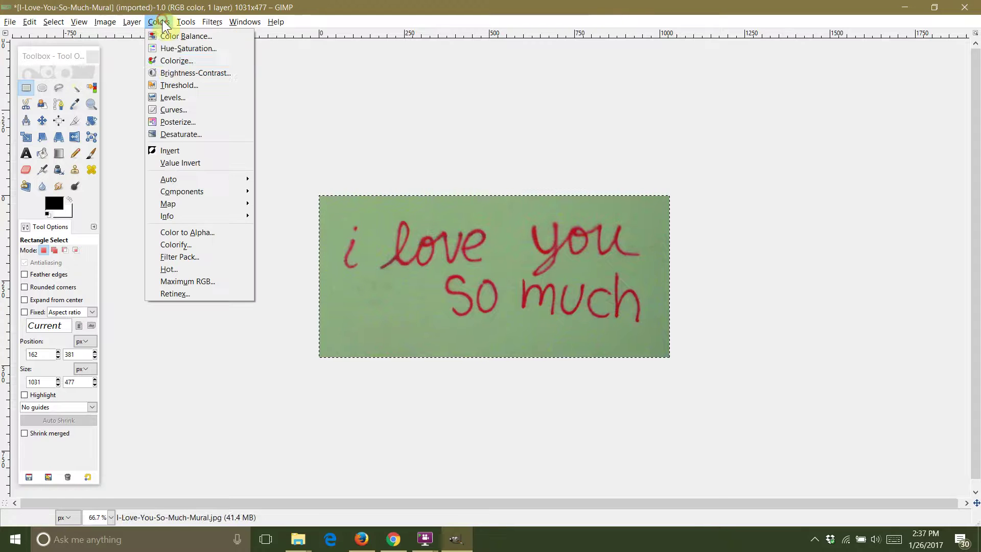
click(161, 135)
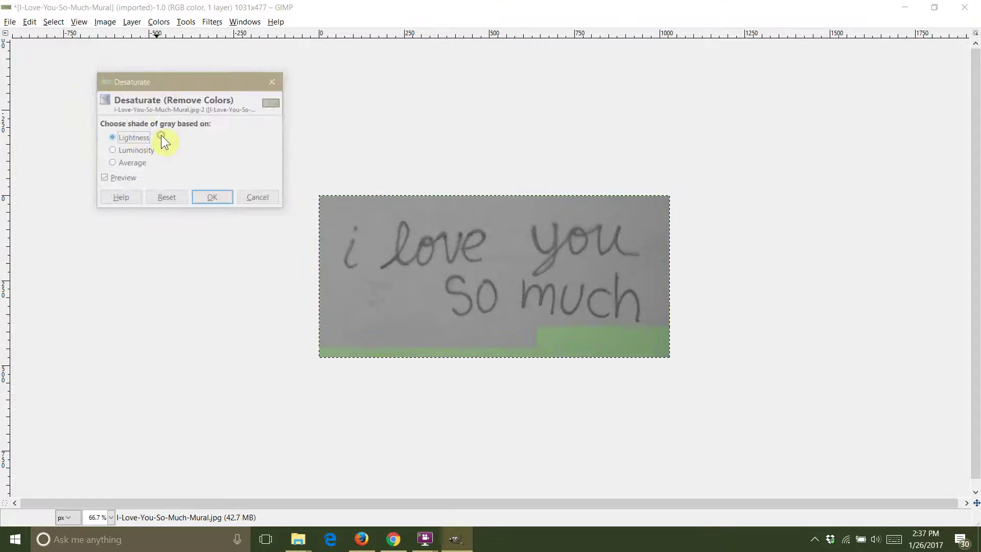
click(120, 152)
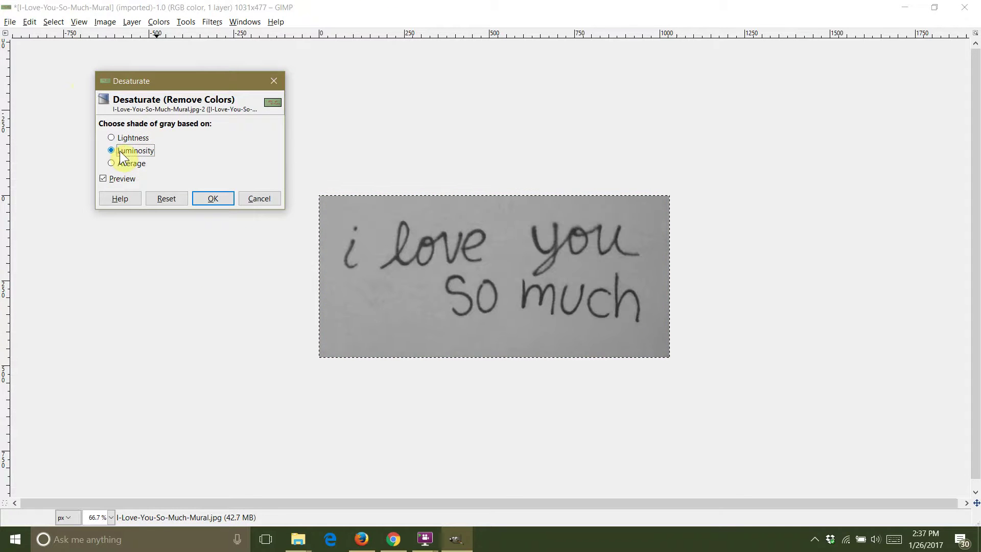
click(123, 167)
click(196, 199)
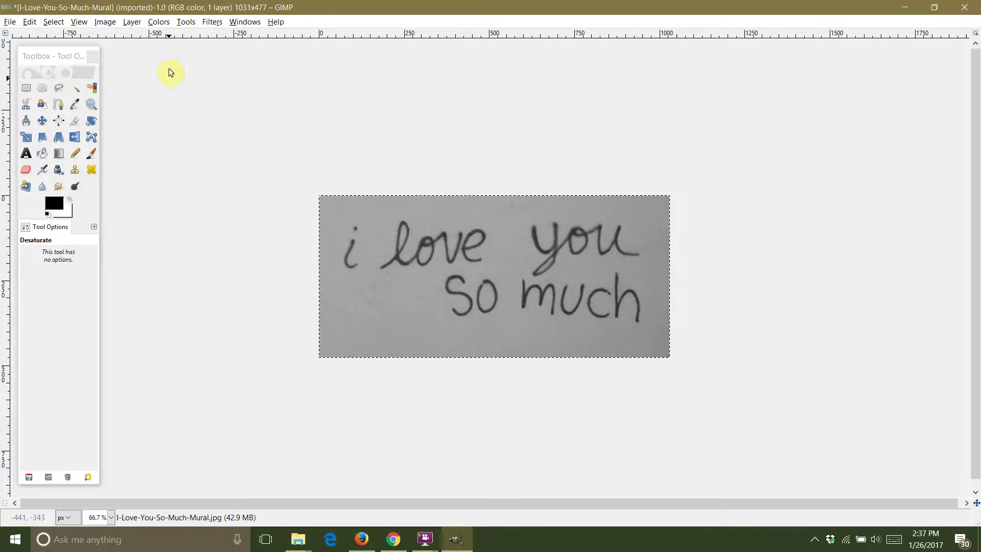
Adjust the grayscale mural photo to contrast 127 and brightness 29 so the lettering is solid black on white
click(159, 22)
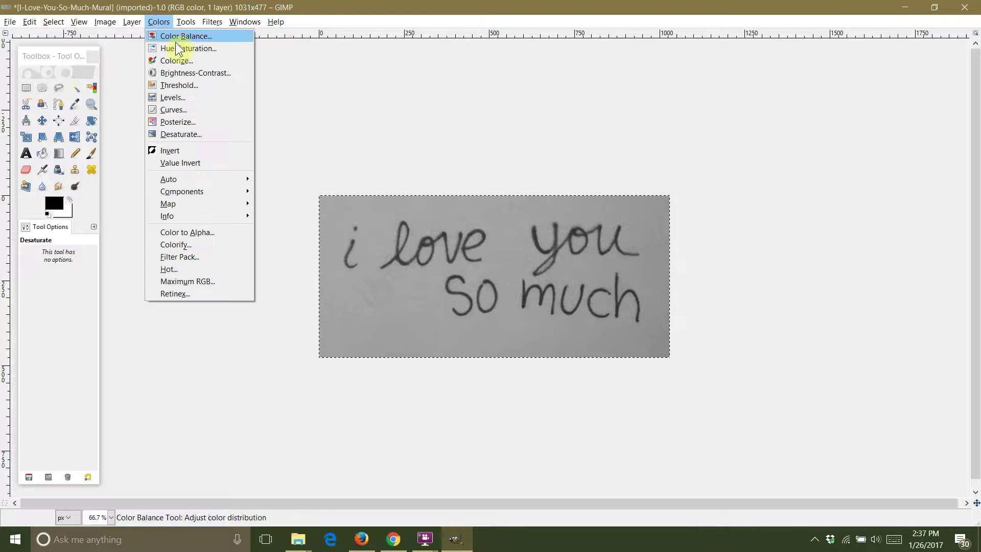
click(185, 73)
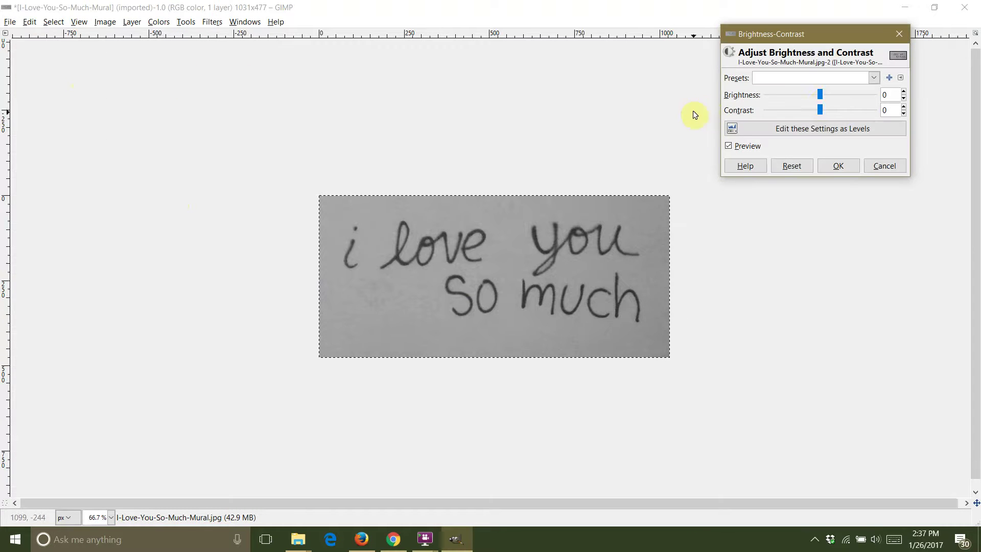
drag(819, 109, 898, 109)
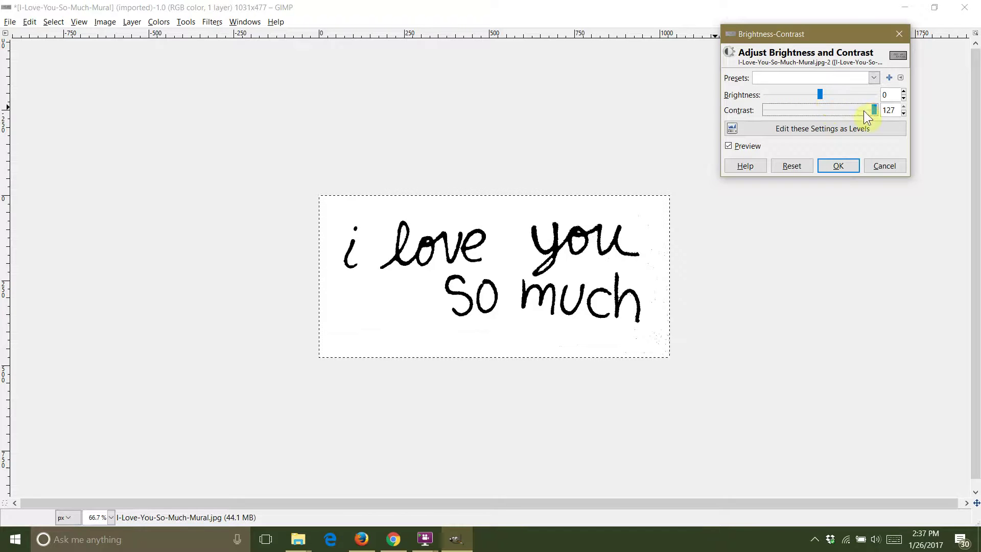
mouse_move(875, 112)
mouse_down()
mouse_move(855, 112)
mouse_move(872, 112)
mouse_up()
mouse_move(820, 94)
mouse_down()
mouse_move(854, 90)
mouse_move(833, 93)
mouse_up()
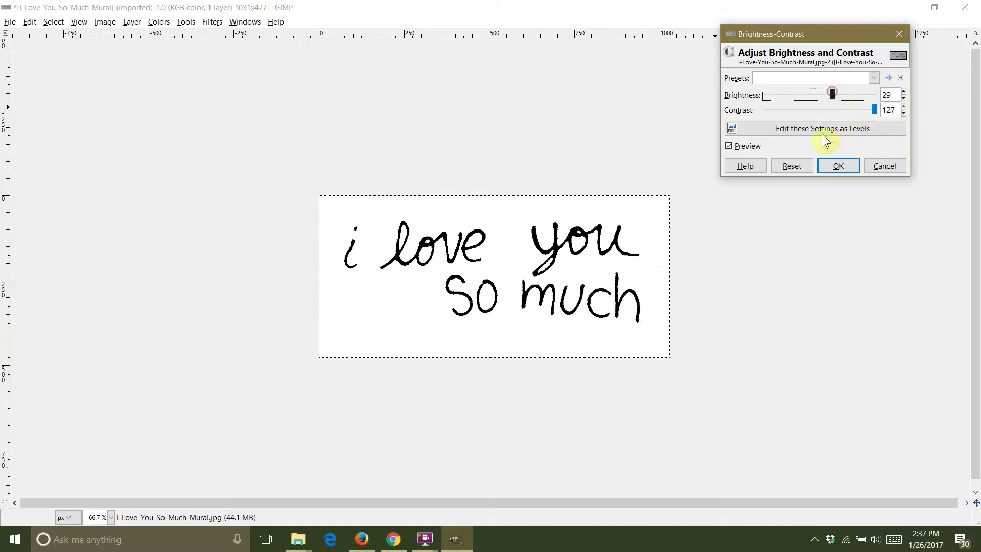
click(838, 168)
click(814, 183)
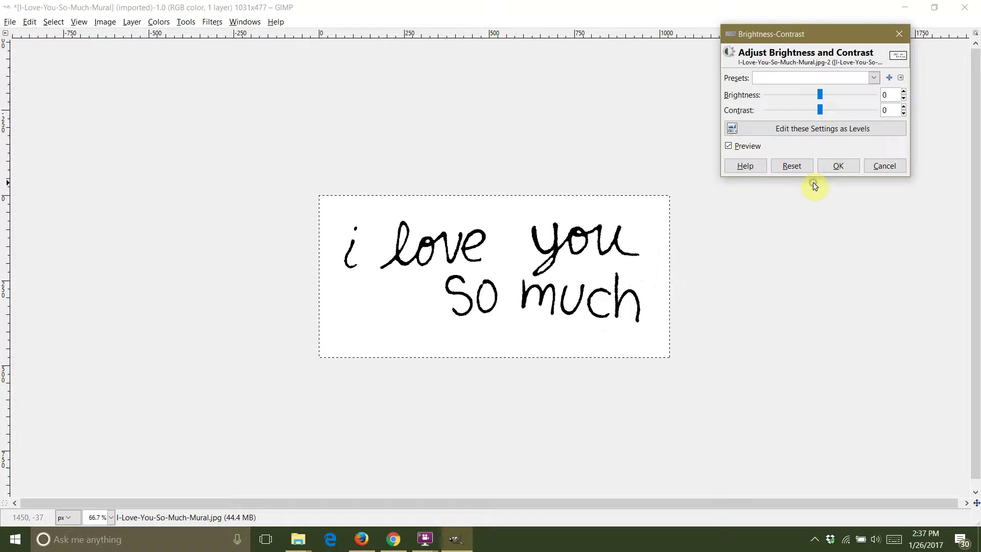
click(893, 34)
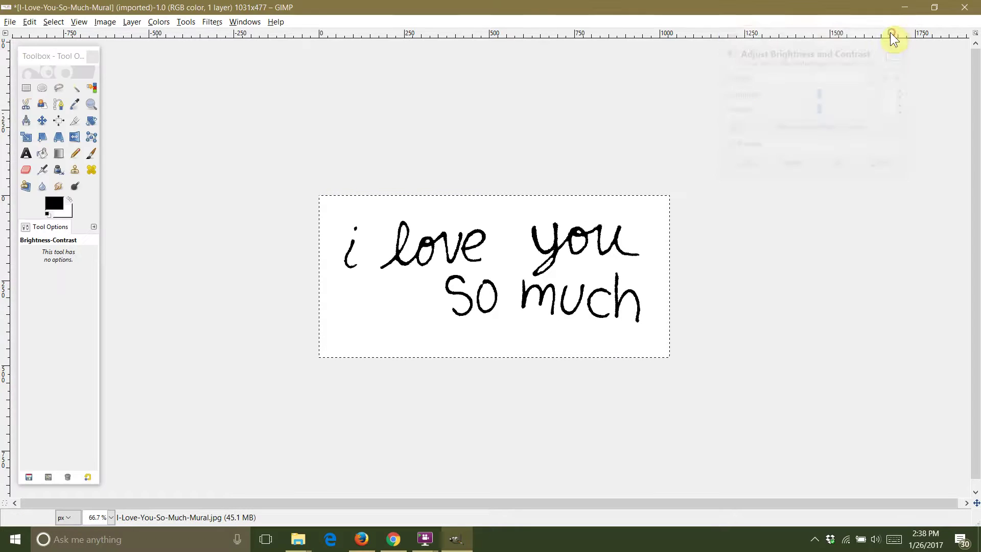
click(9, 21)
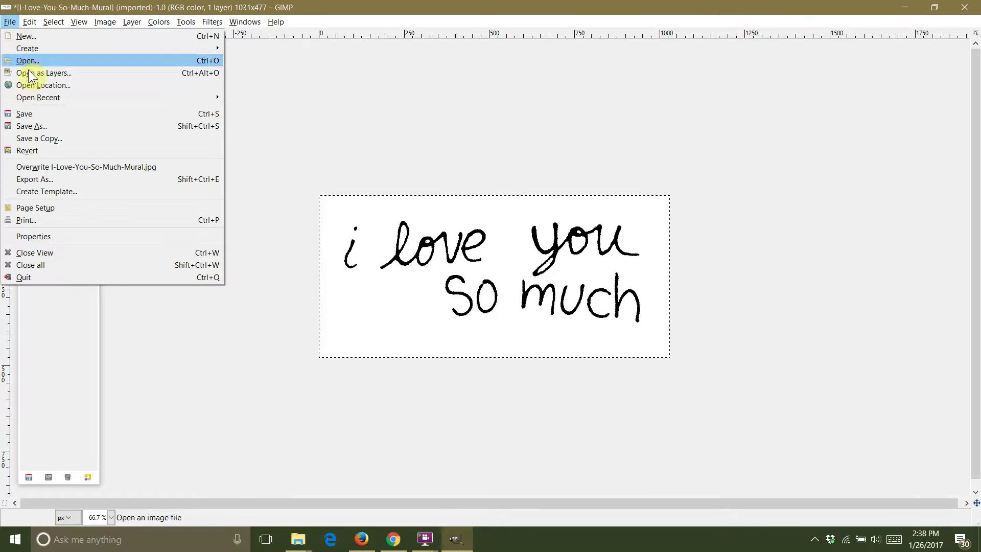
click(32, 126)
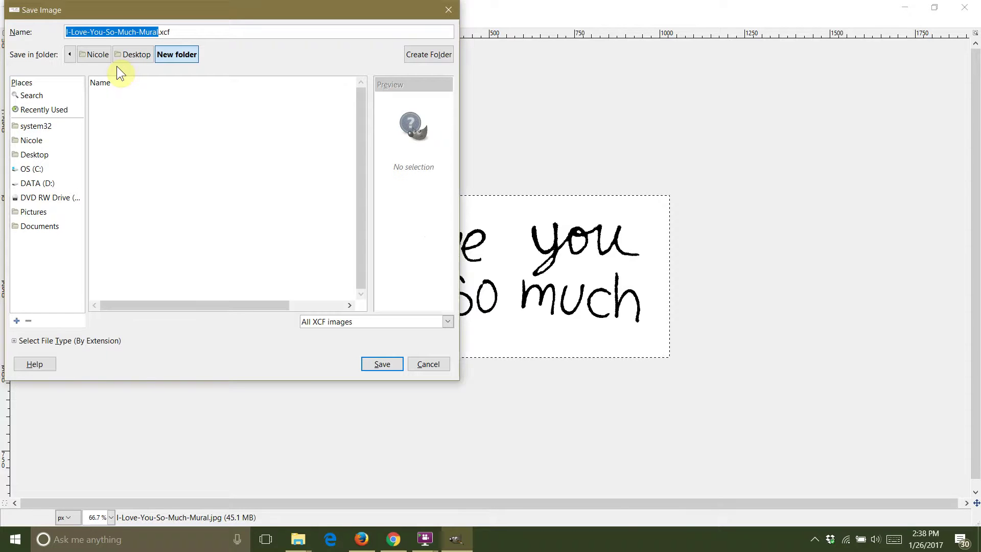
click(344, 321)
click(345, 322)
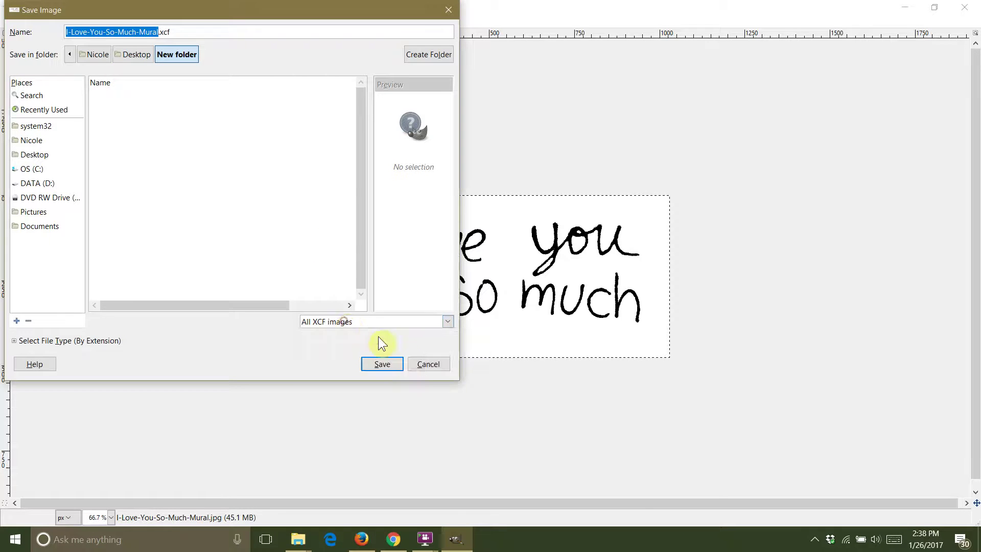
click(427, 366)
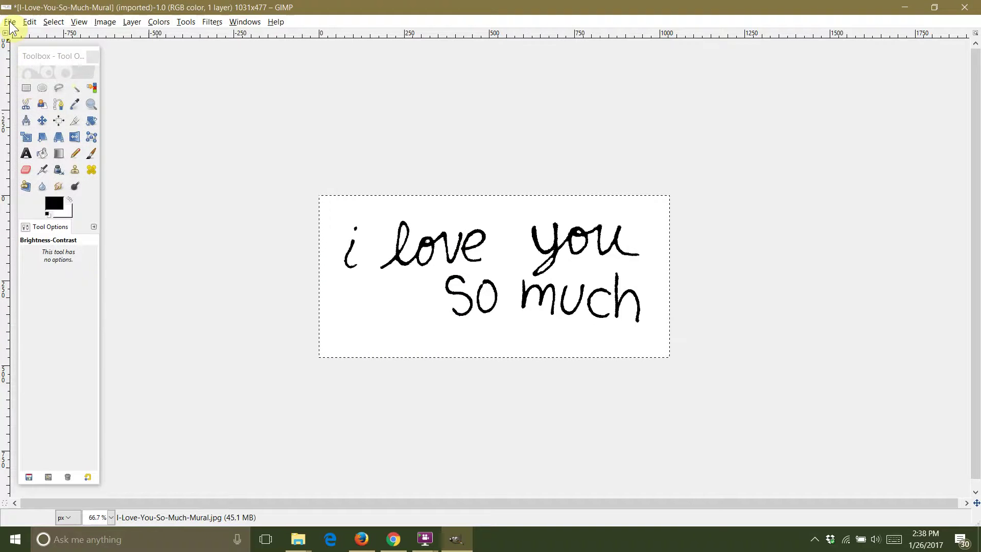
Export the image to New folder as a JPEG named "I-Love-You-So-Much-Mural Edited.jpg"
click(10, 23)
mouse_move(14, 53)
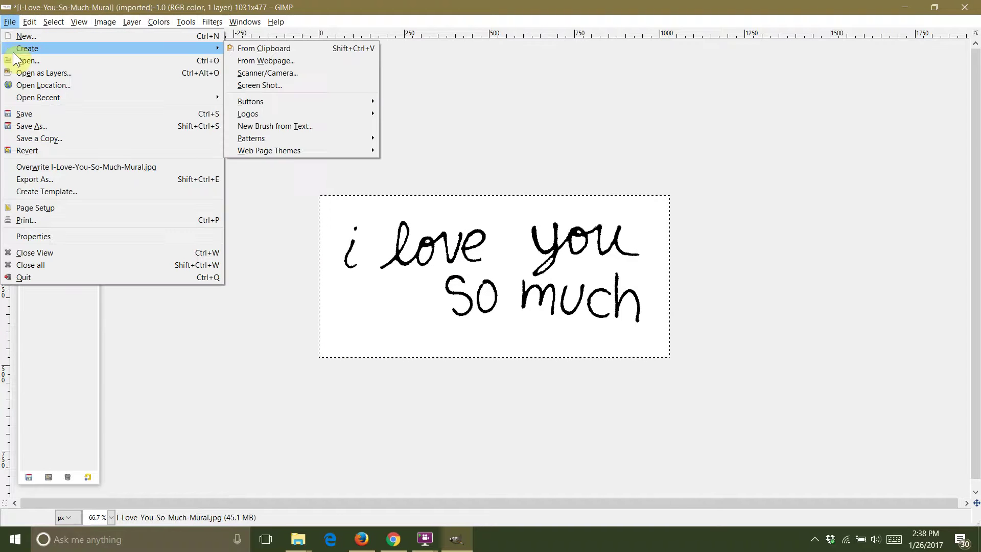
click(62, 180)
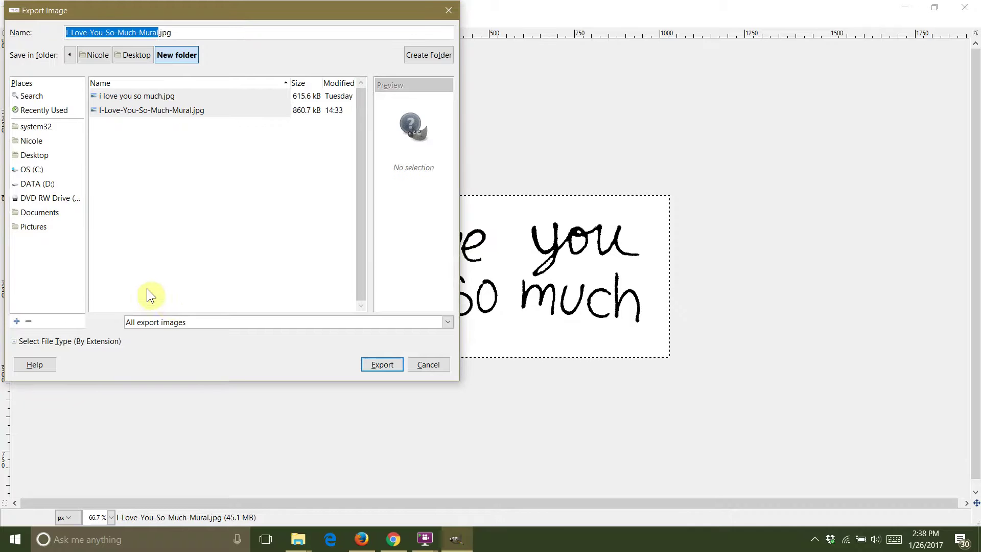
click(164, 323)
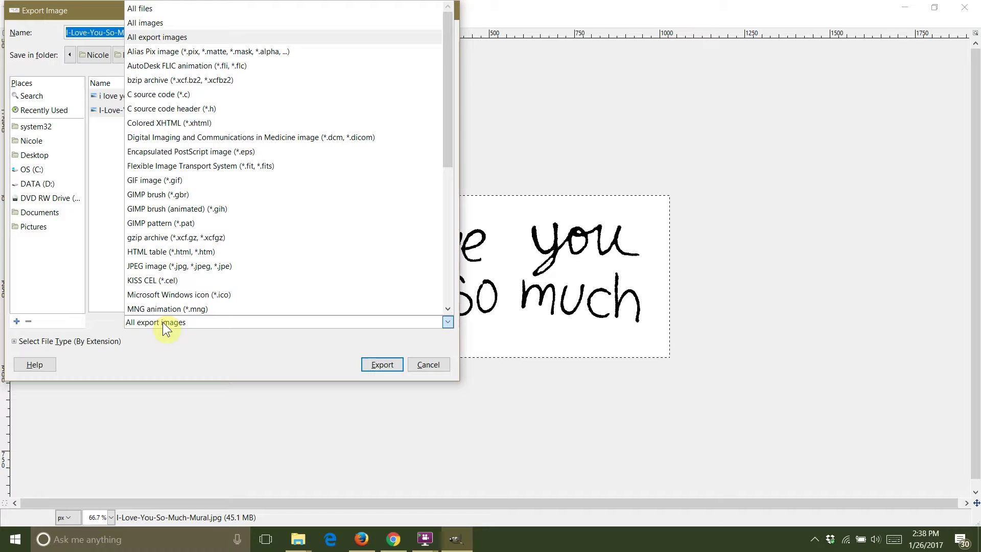
click(146, 266)
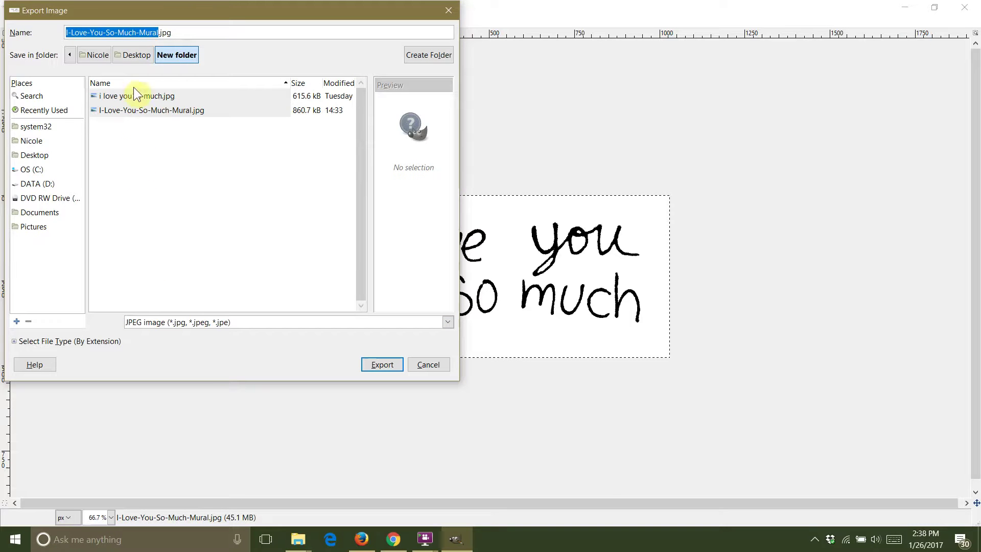
click(159, 34)
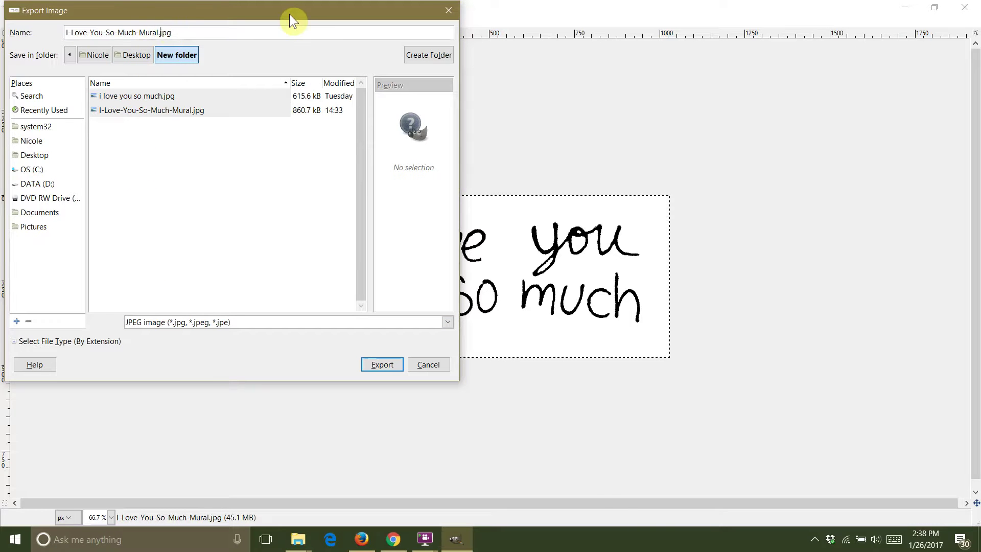
text(Edite)
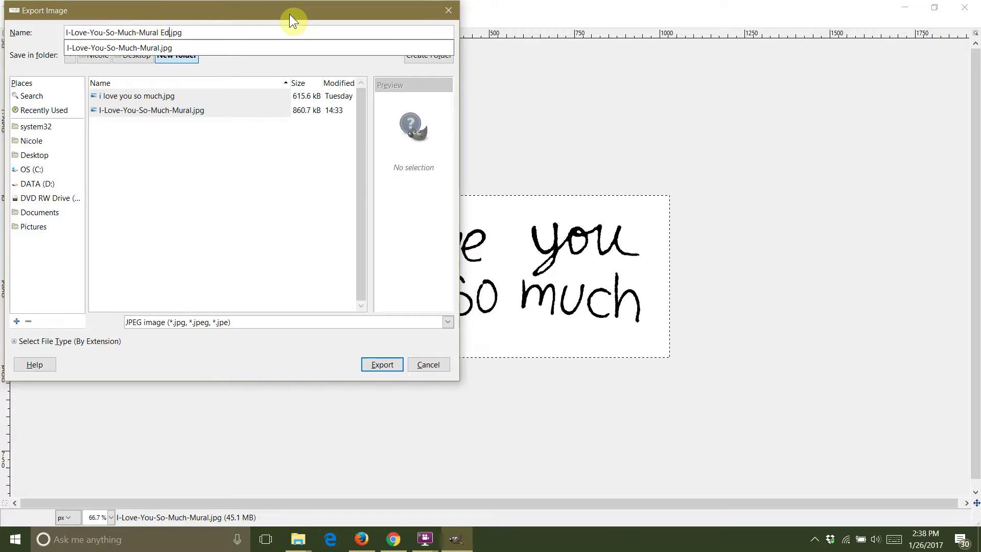
text(d)
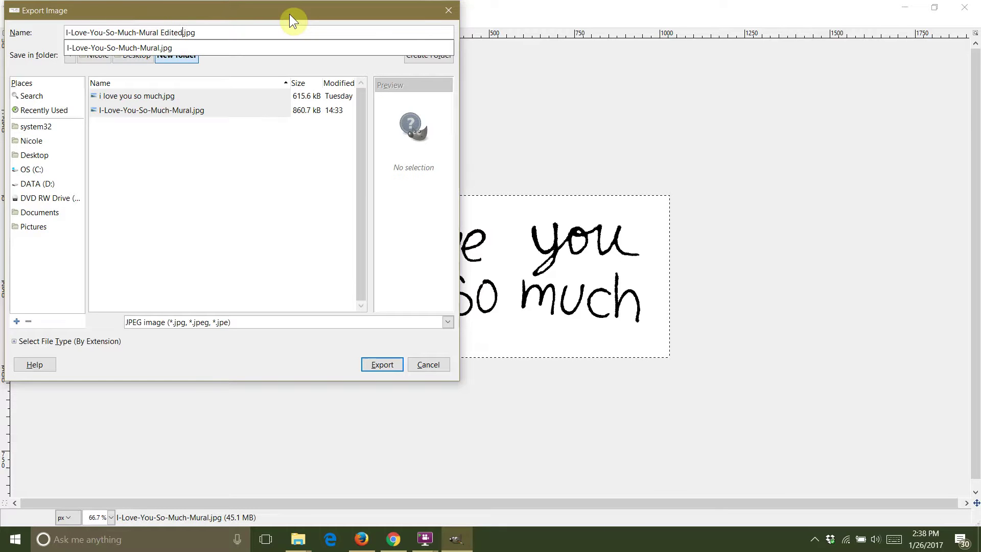
key(Return)
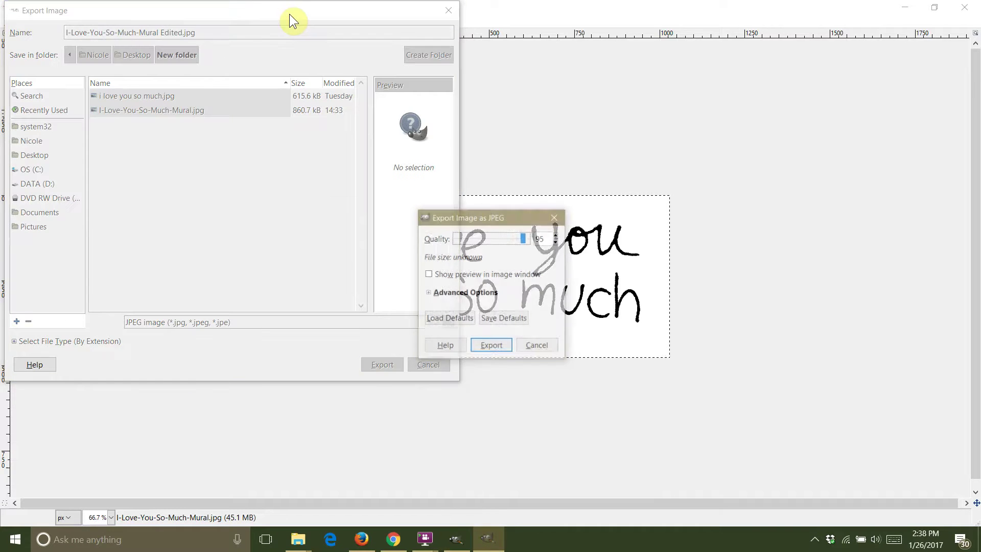
click(484, 346)
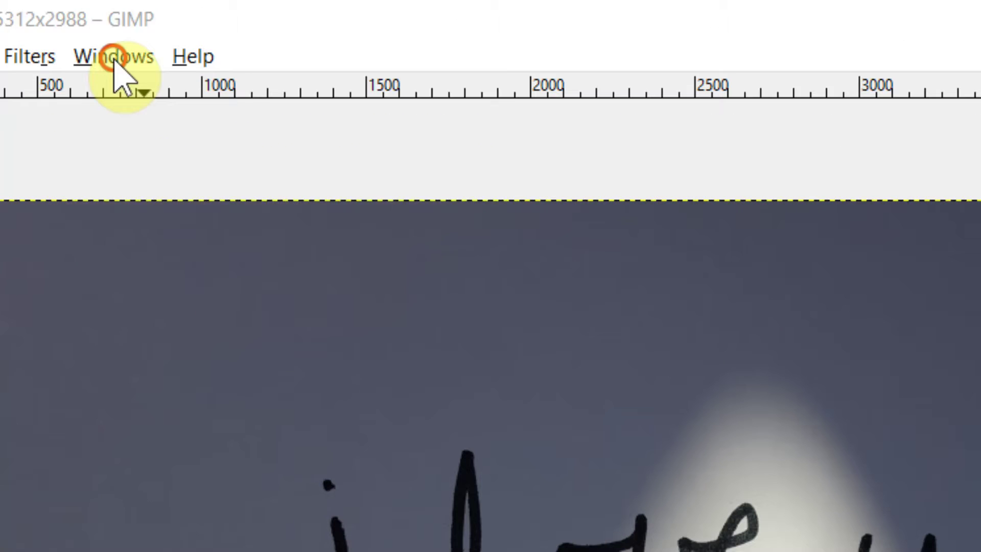
Show the Layers dialog for the outdoor shadow photo, move it clear of the lettering and enlarge it
click(244, 22)
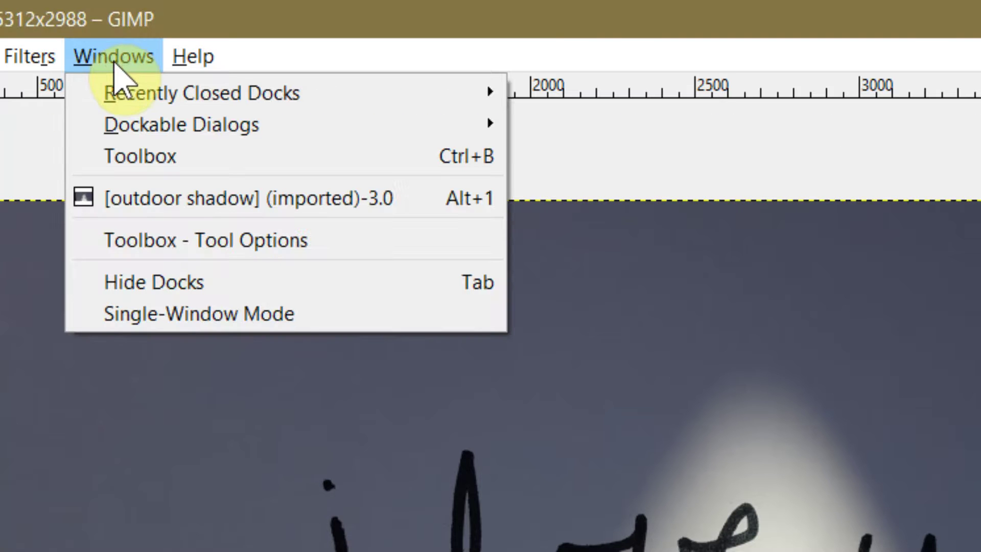
mouse_move(169, 133)
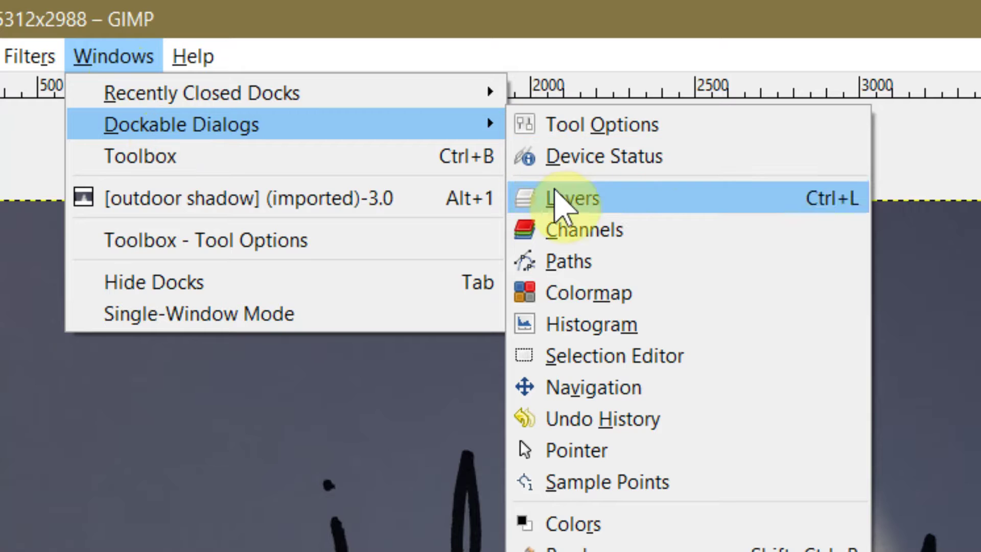
click(564, 201)
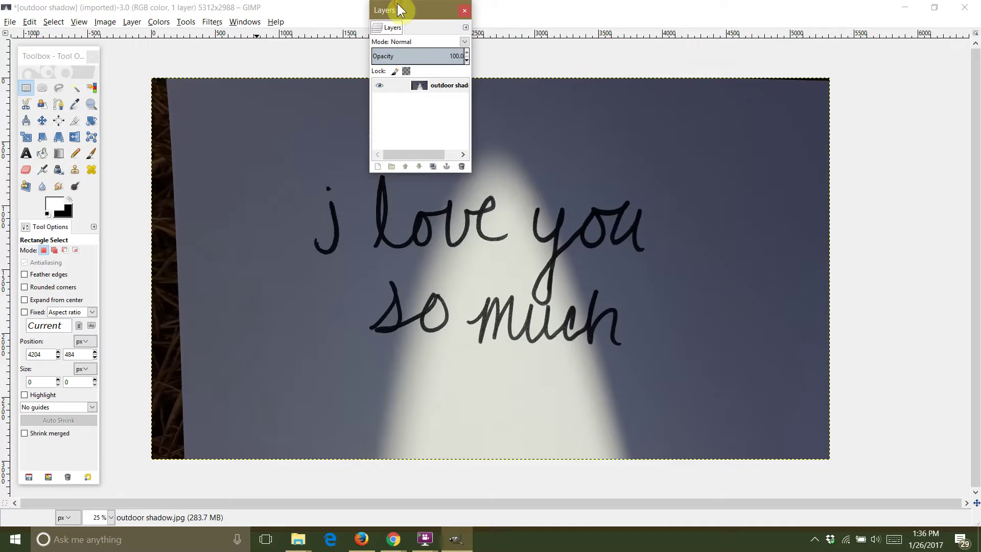
drag(428, 5, 980, 99)
drag(782, 71, 790, 67)
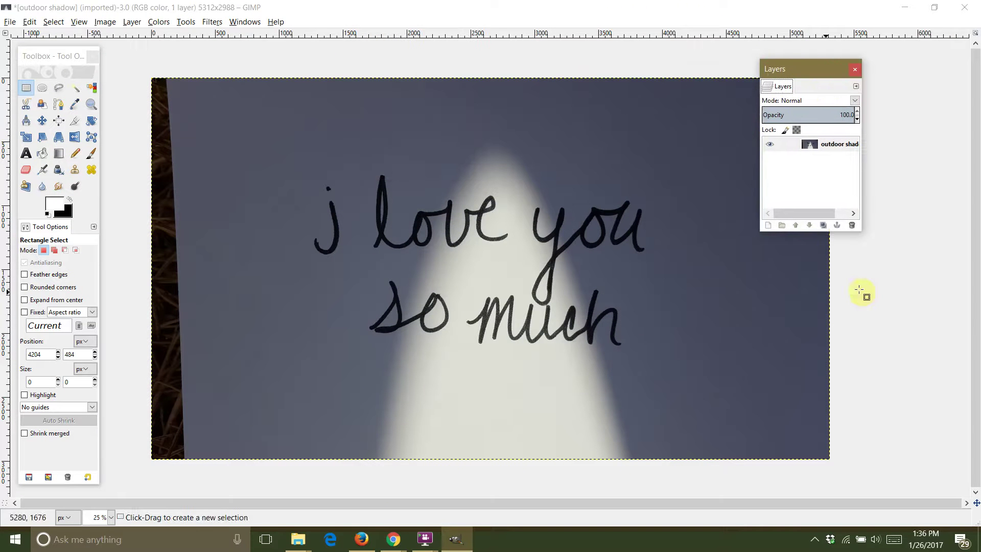
drag(866, 232, 945, 389)
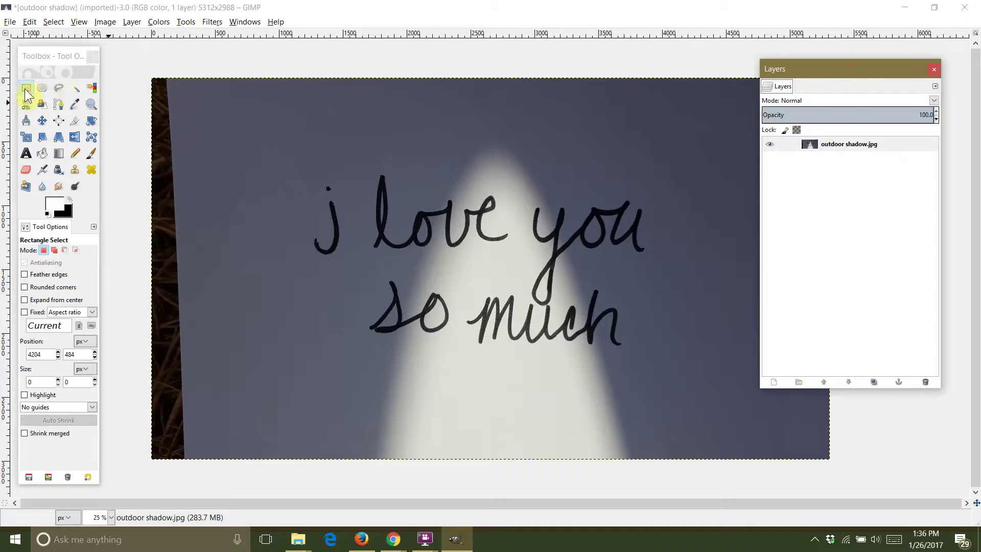
Crop the outdoor shadow photo to a rectangle of about 3096 × 1748 px around the lettering
click(44, 58)
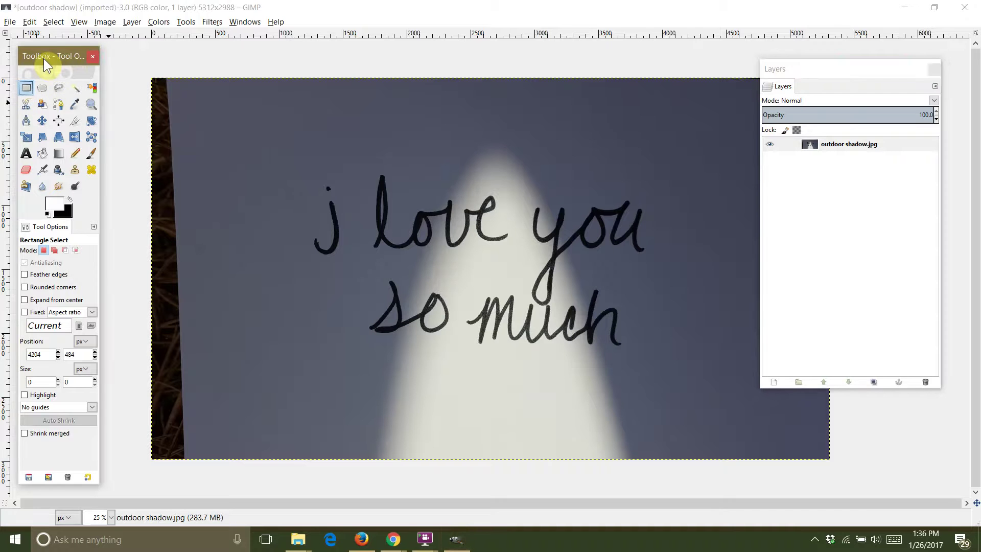
click(27, 90)
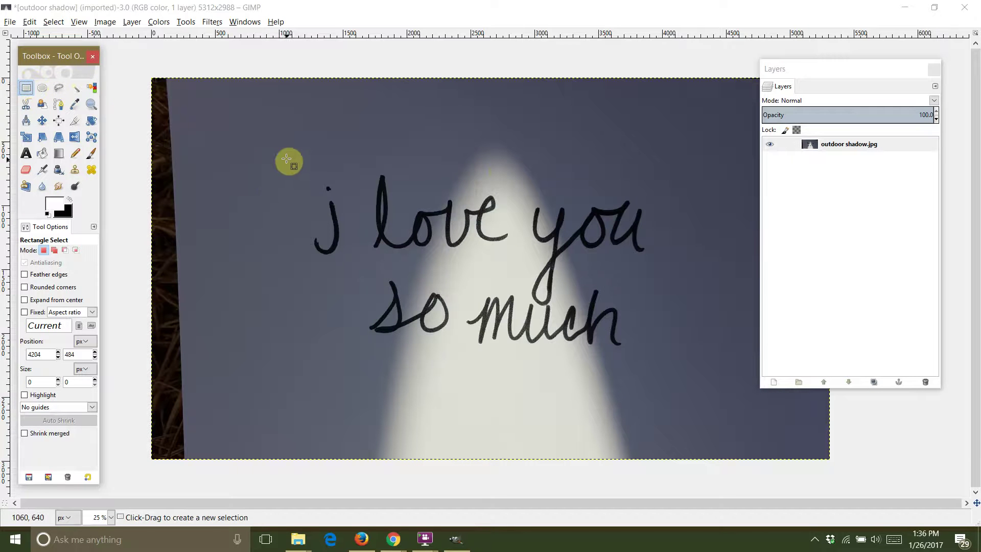
drag(283, 149, 678, 371)
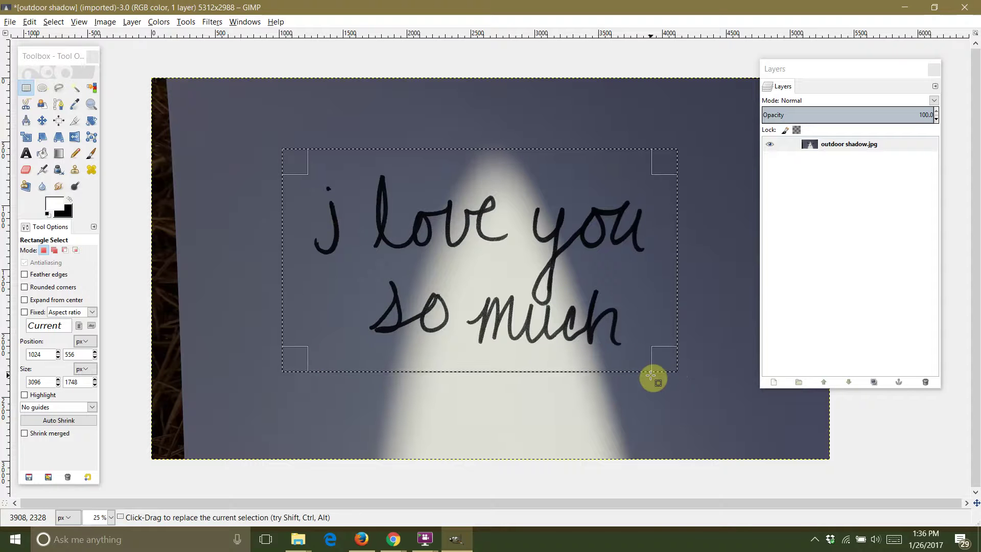
click(107, 24)
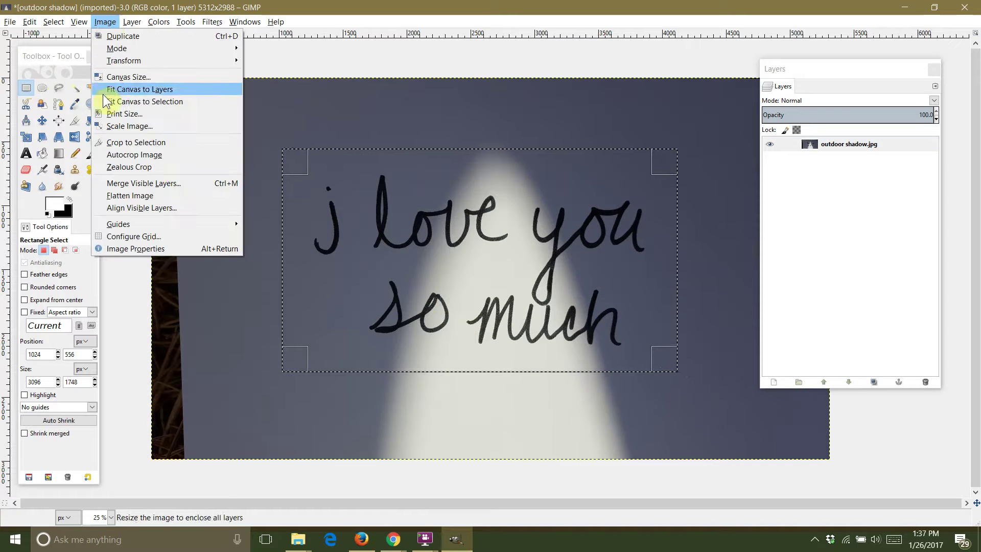
click(109, 147)
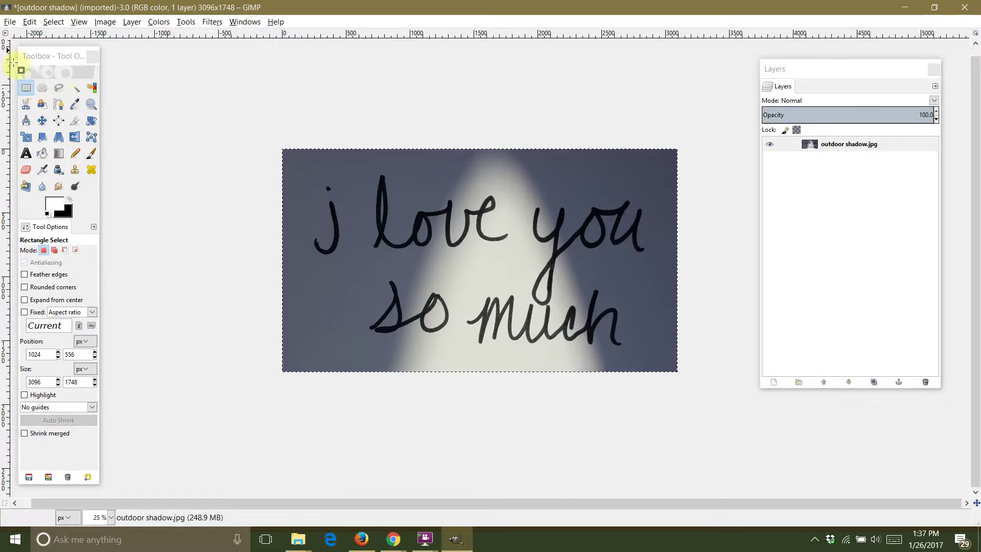
Create two new layers from the visible image above the outdoor shadow.jpg layer
click(27, 88)
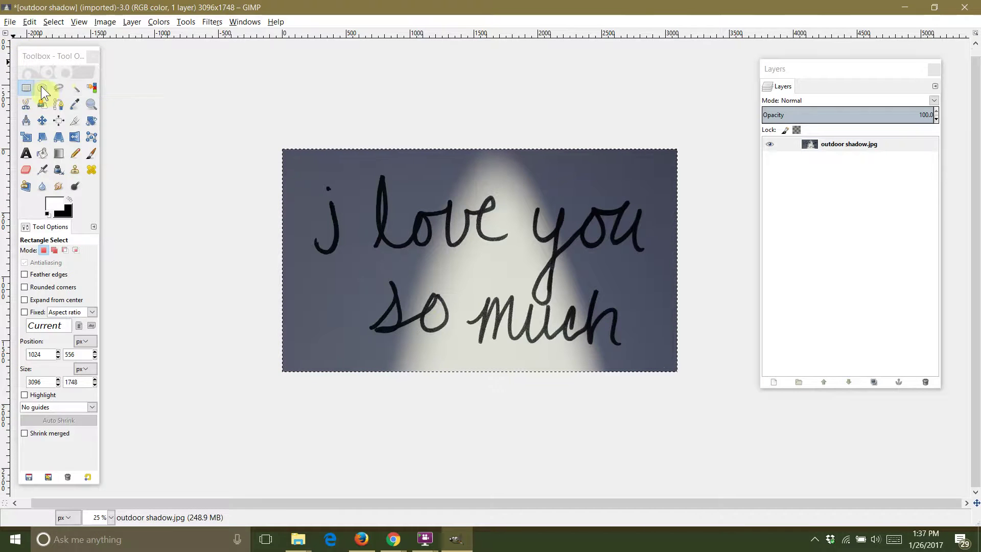
click(897, 188)
right_click(868, 152)
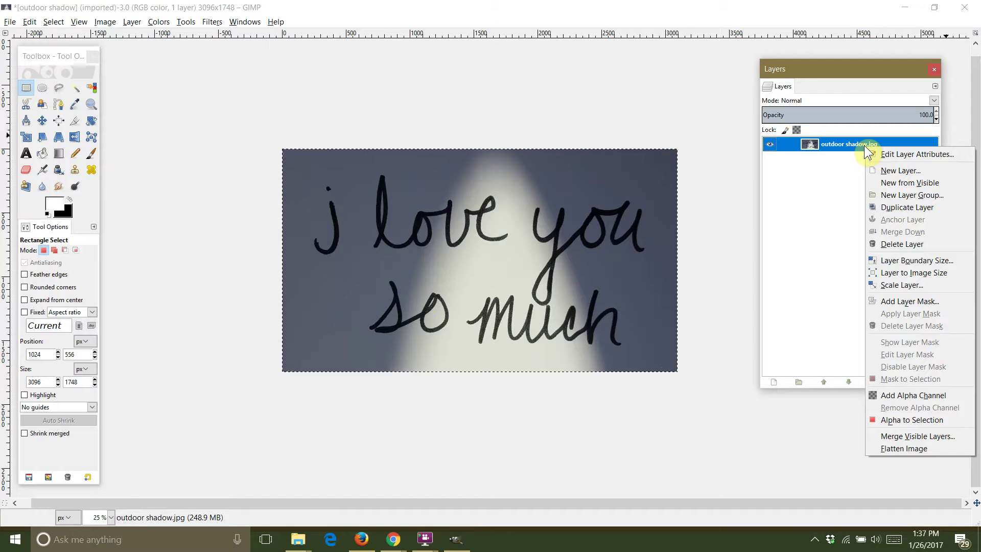
click(900, 185)
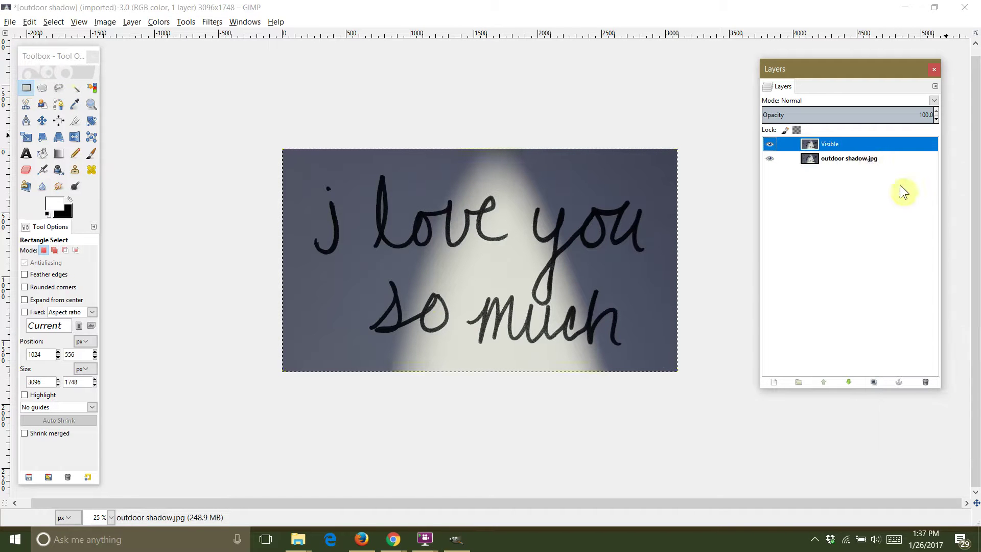
right_click(837, 148)
click(873, 185)
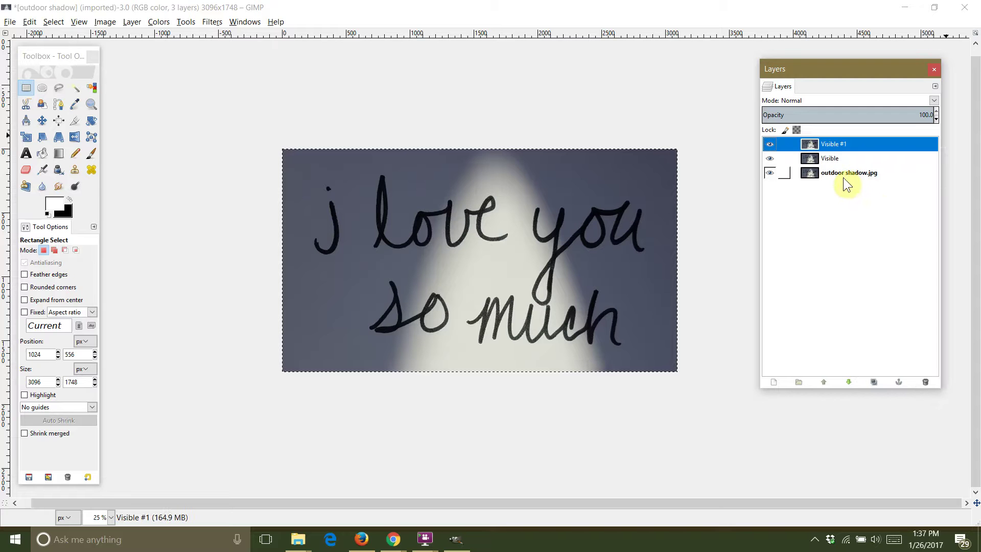
Hide the topmost layer copy and make the Visible layer beneath it active
click(832, 159)
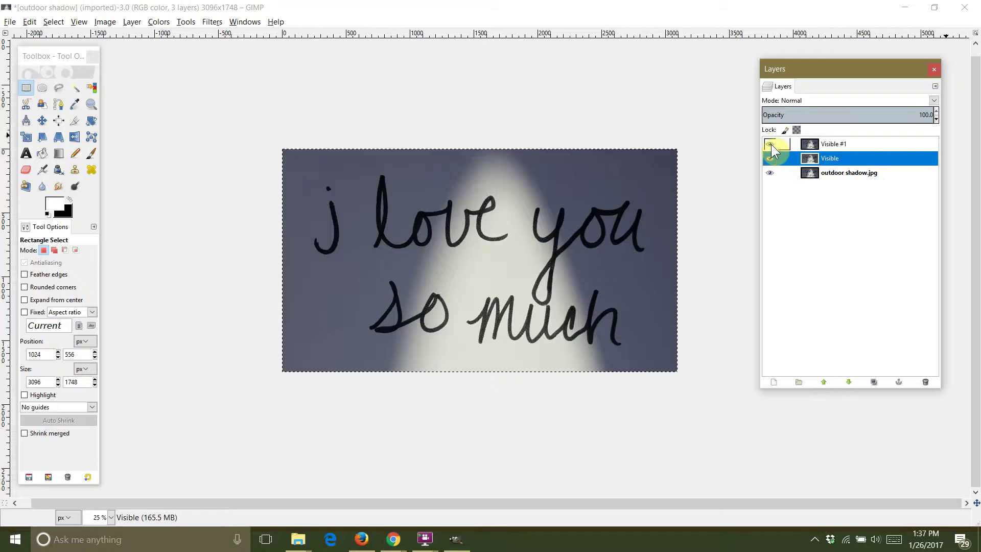
click(771, 144)
click(833, 161)
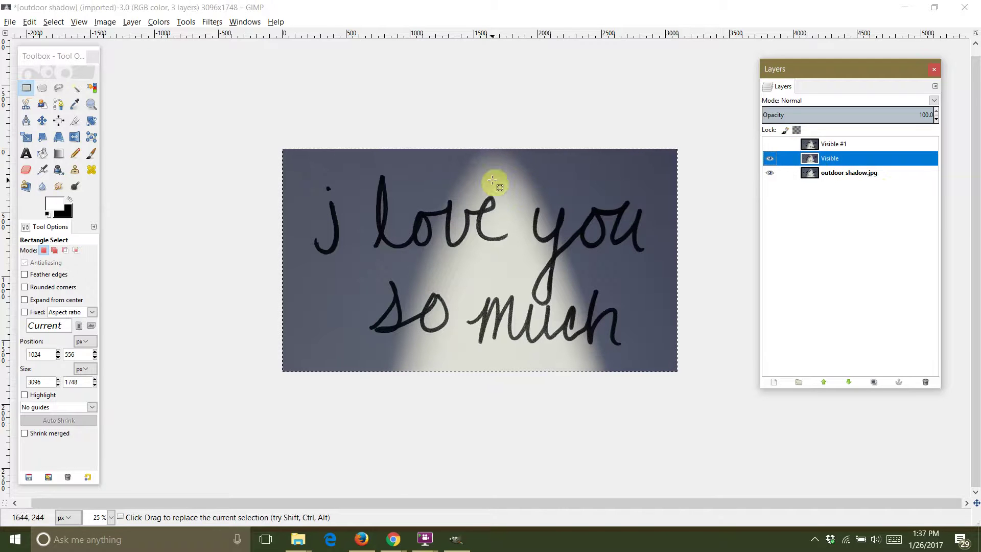
Raise the contrast of the Visible layer to 127 with Brightness-Contrast
click(169, 23)
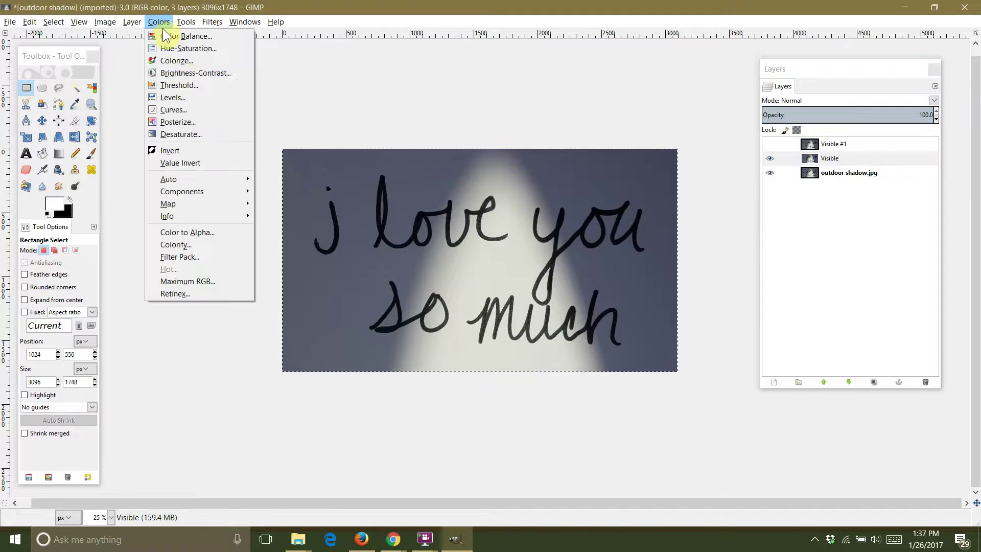
click(188, 72)
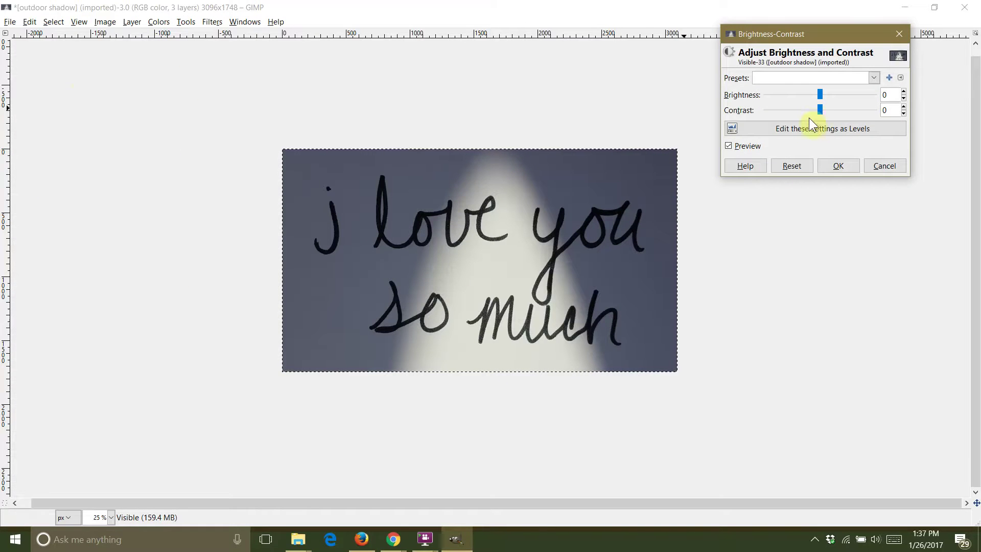
drag(822, 110, 883, 107)
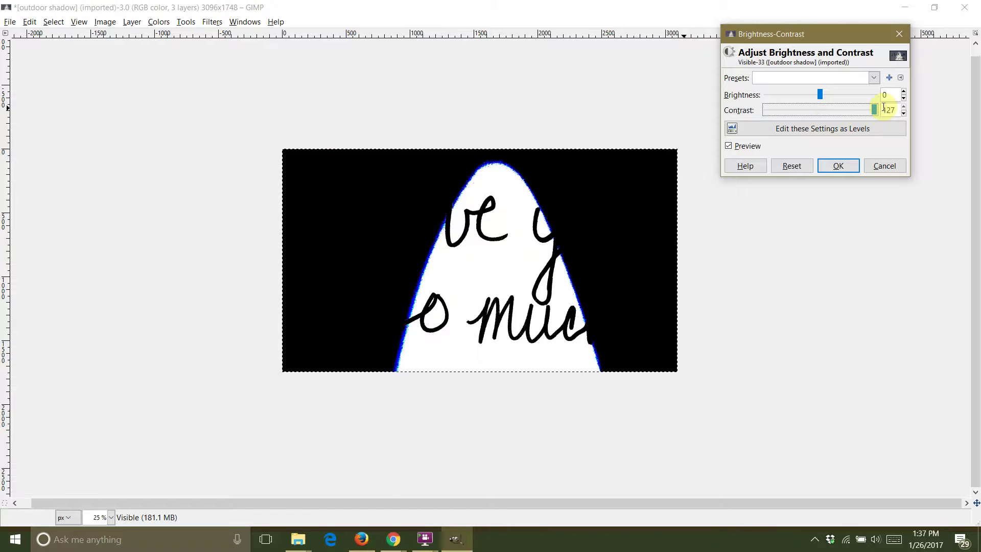
click(826, 165)
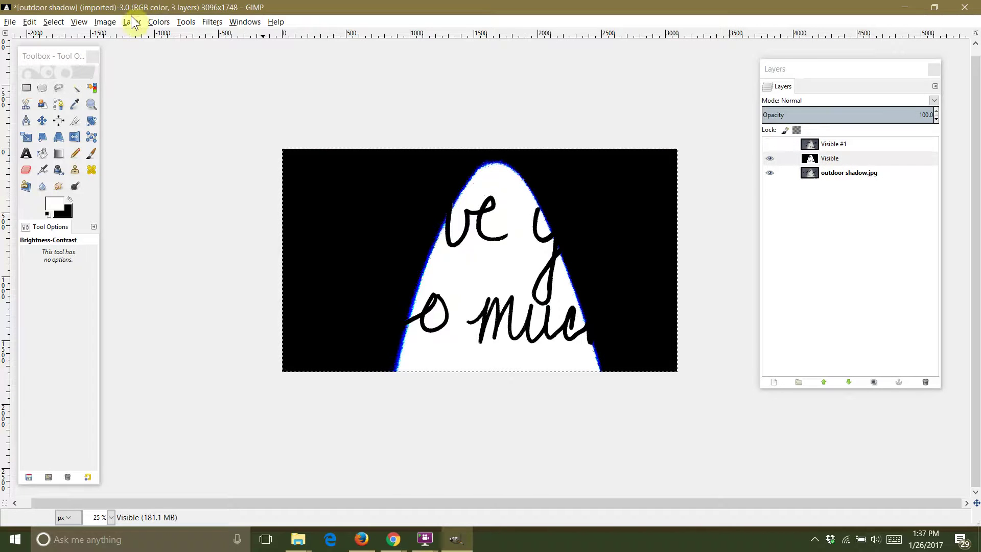
Desaturate the Visible layer with the shade of gray based on Luminosity
click(153, 22)
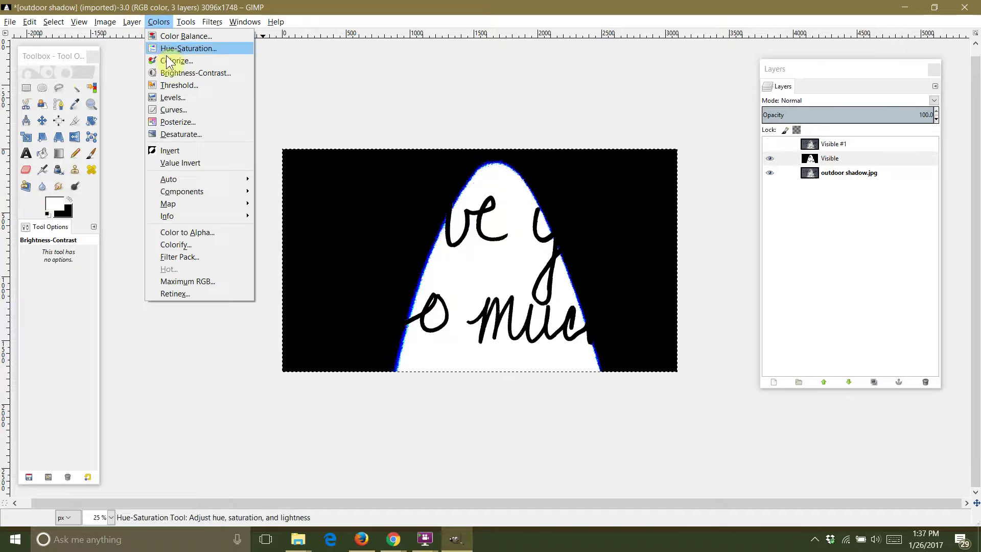
click(183, 133)
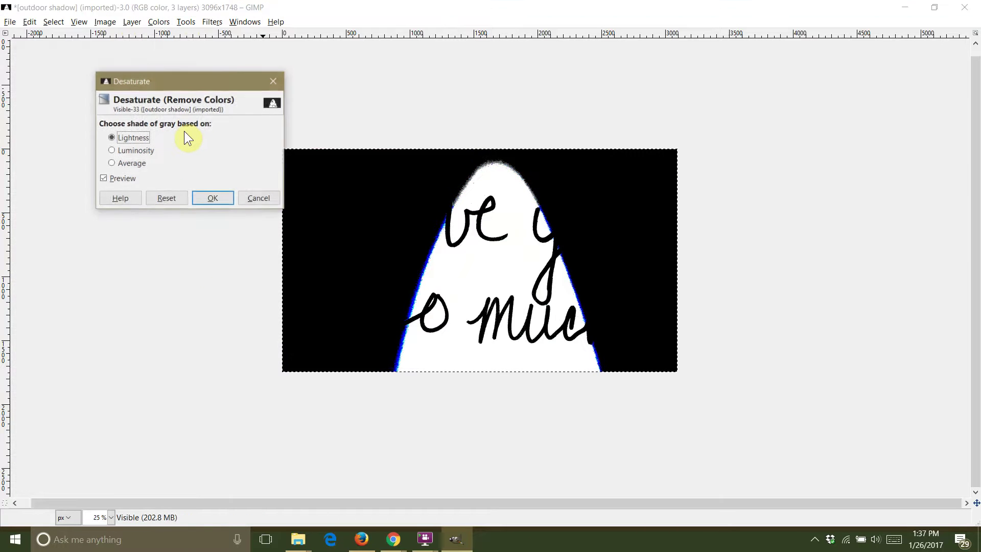
click(116, 150)
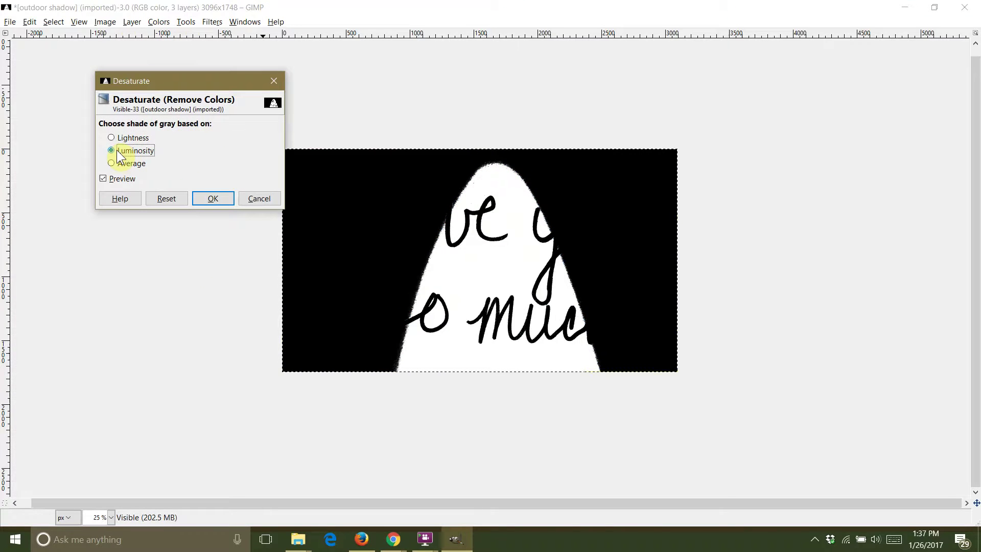
click(116, 163)
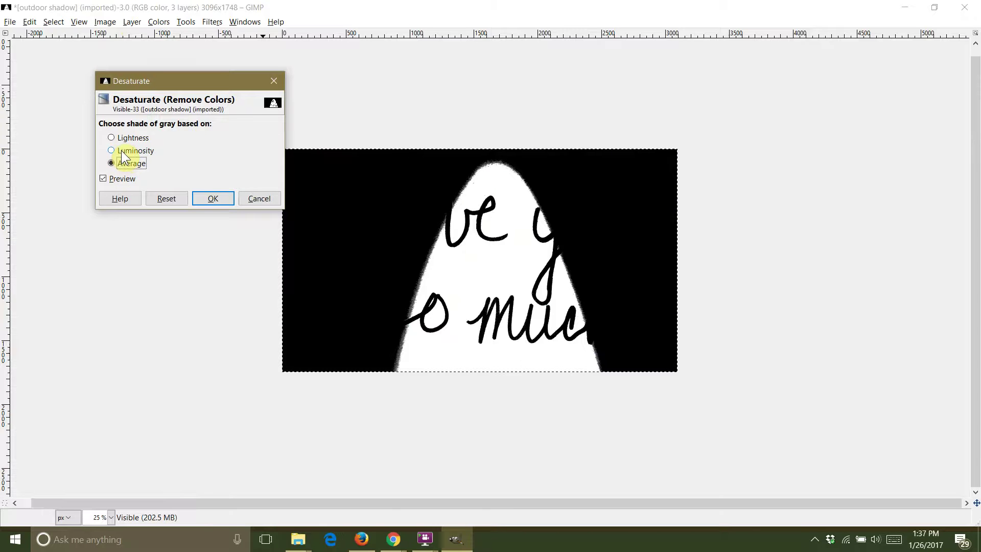
click(121, 151)
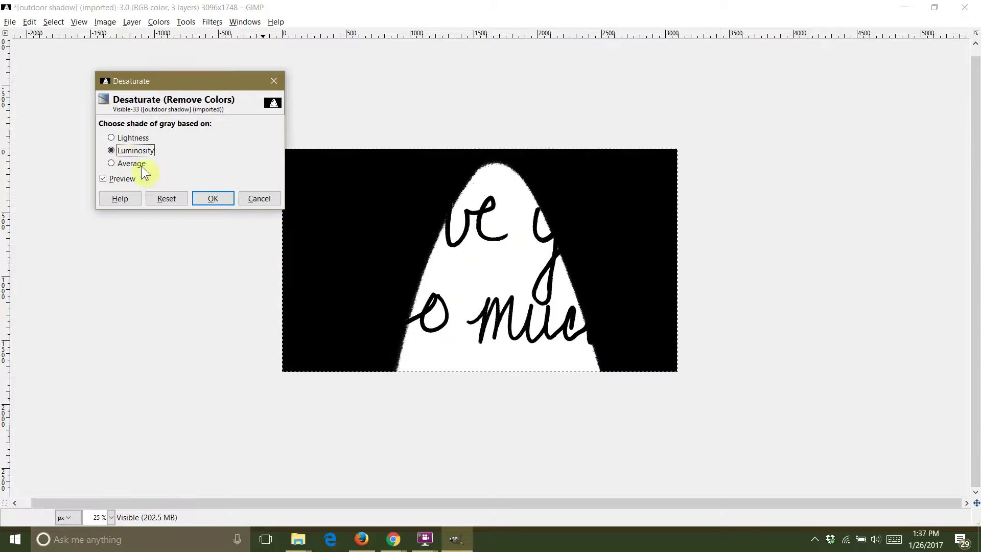
click(216, 198)
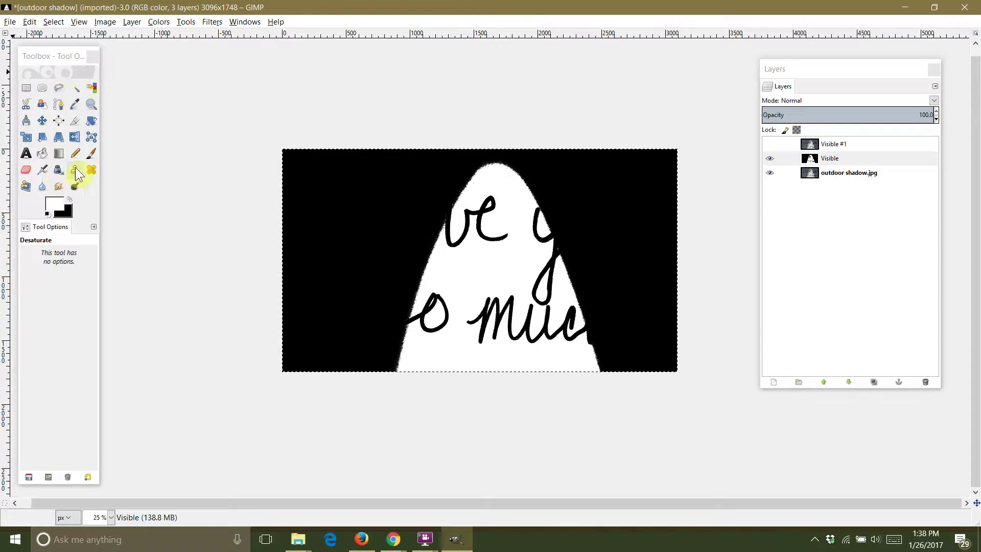
Paint white over the lettering inside the bright cone of the Visible layer with the Paintbrush at size 108
click(91, 158)
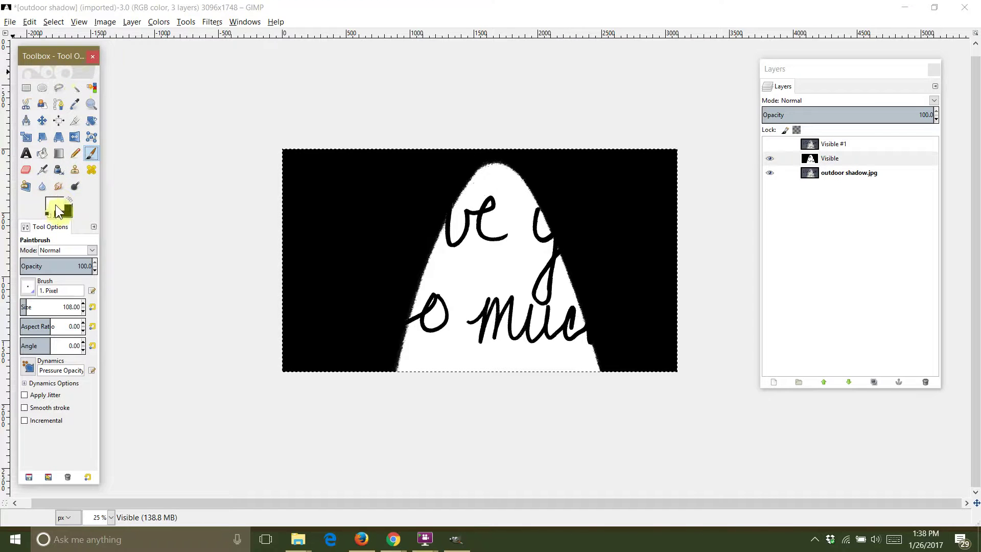
click(453, 242)
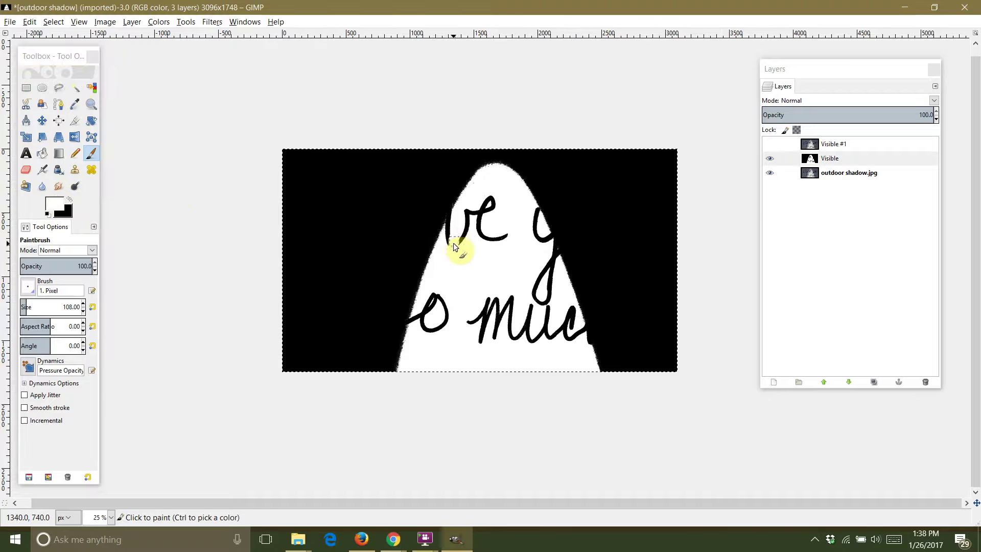
mouse_move(450, 232)
mouse_down()
mouse_move(463, 209)
mouse_move(462, 231)
mouse_move(473, 208)
mouse_move(460, 242)
mouse_move(472, 246)
mouse_move(489, 199)
mouse_move(490, 244)
mouse_up()
mouse_move(439, 304)
mouse_down()
mouse_move(426, 334)
mouse_move(428, 310)
mouse_move(415, 323)
mouse_move(479, 313)
mouse_move(460, 339)
mouse_move(495, 317)
mouse_move(526, 339)
mouse_up()
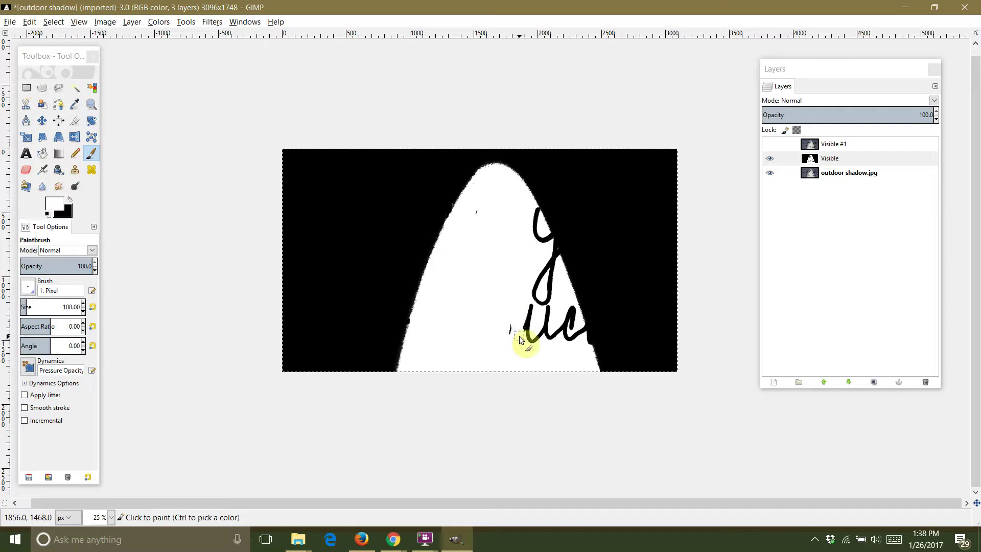
mouse_move(534, 216)
mouse_down()
mouse_move(553, 253)
mouse_move(542, 307)
mouse_move(525, 329)
mouse_move(546, 310)
mouse_move(545, 339)
mouse_move(568, 330)
mouse_move(558, 339)
mouse_move(538, 339)
mouse_move(570, 309)
mouse_move(581, 338)
mouse_move(541, 226)
mouse_up()
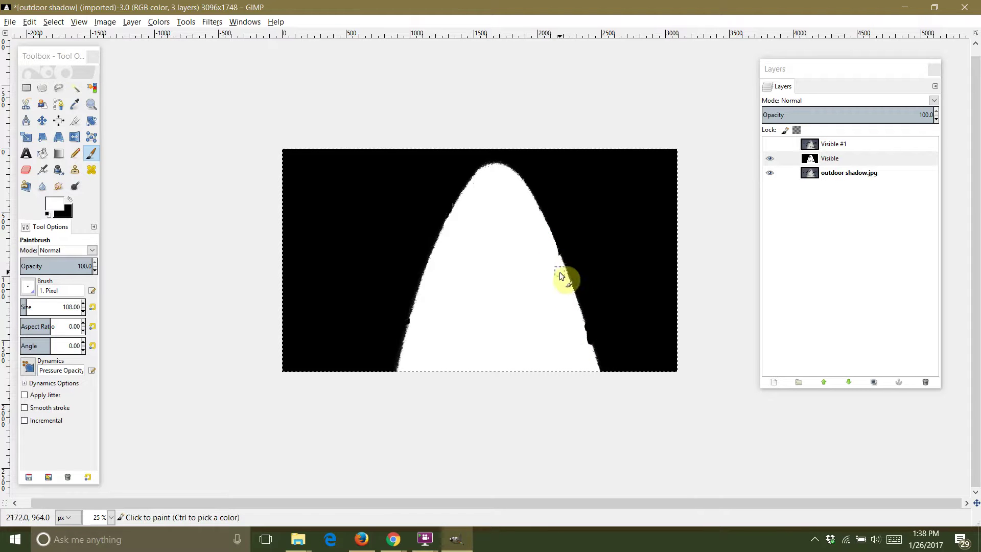
drag(560, 272, 561, 277)
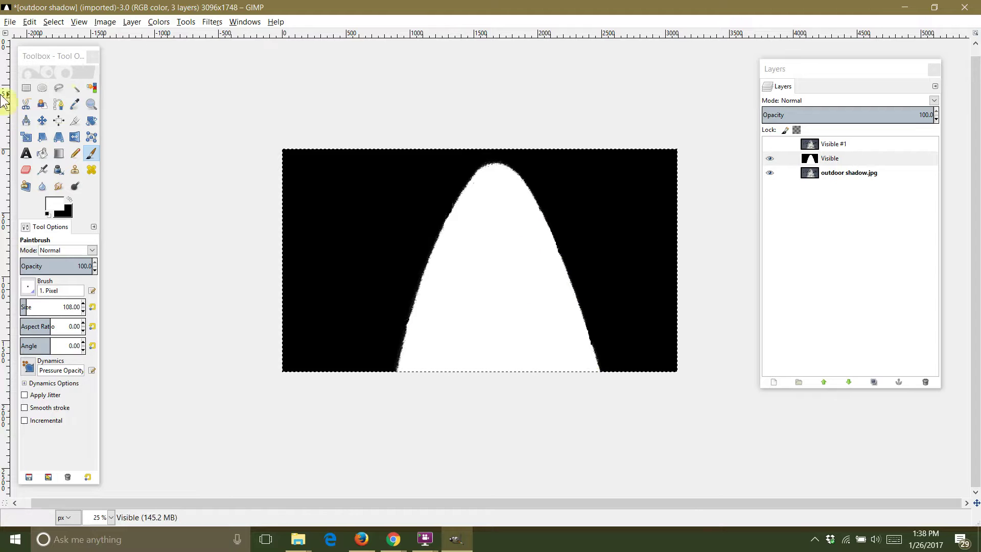
Select the Visible layer's black area by color, then hide that layer and show Visible #1 as the active layer
click(75, 88)
click(93, 88)
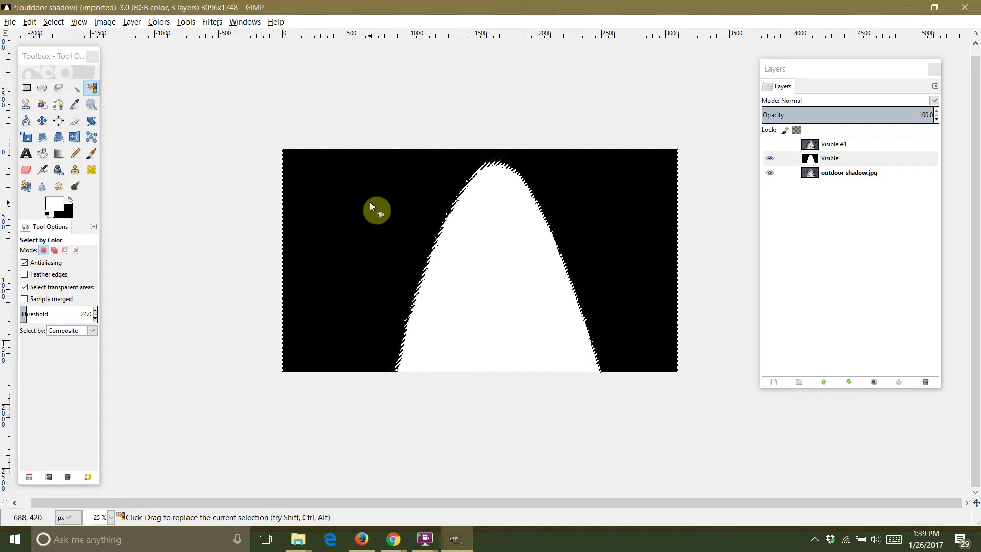
click(769, 159)
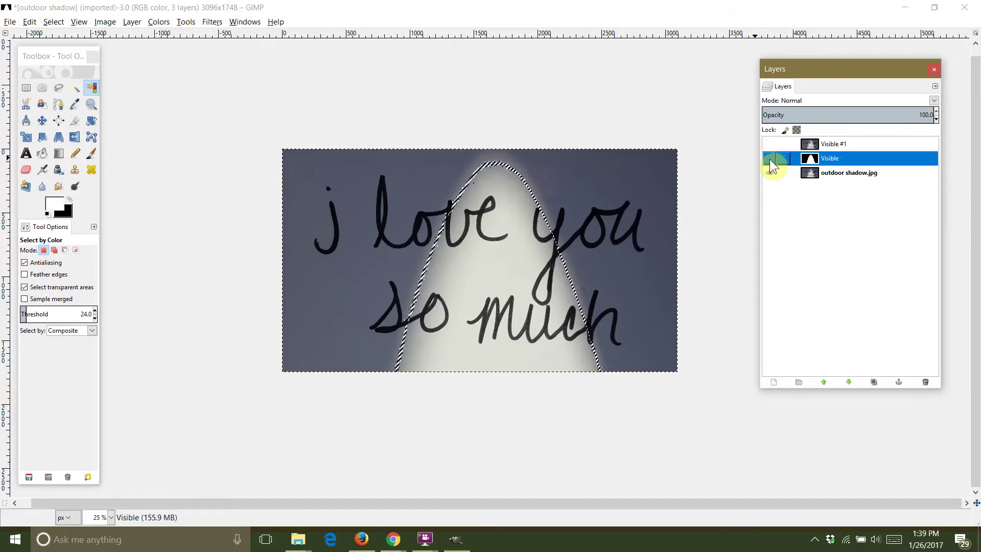
click(843, 142)
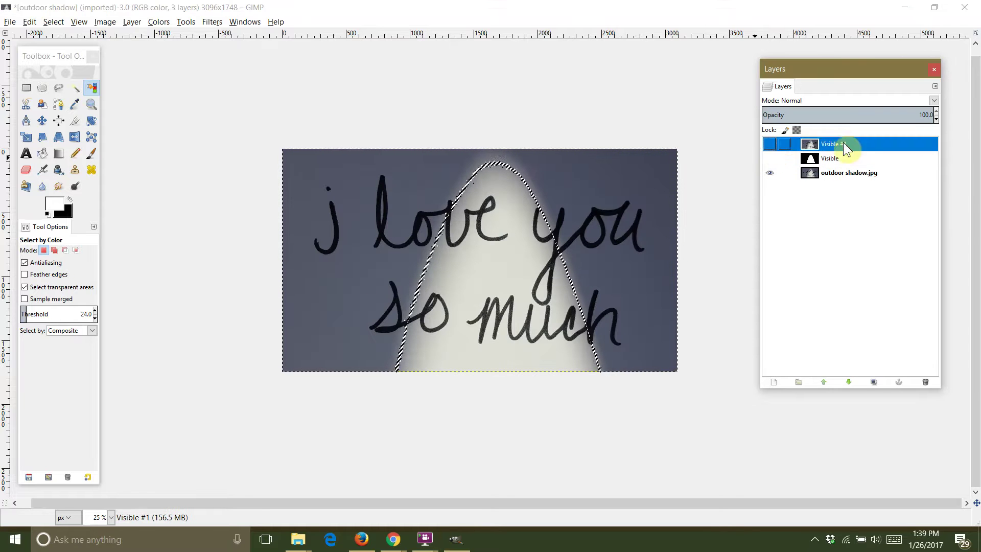
click(771, 144)
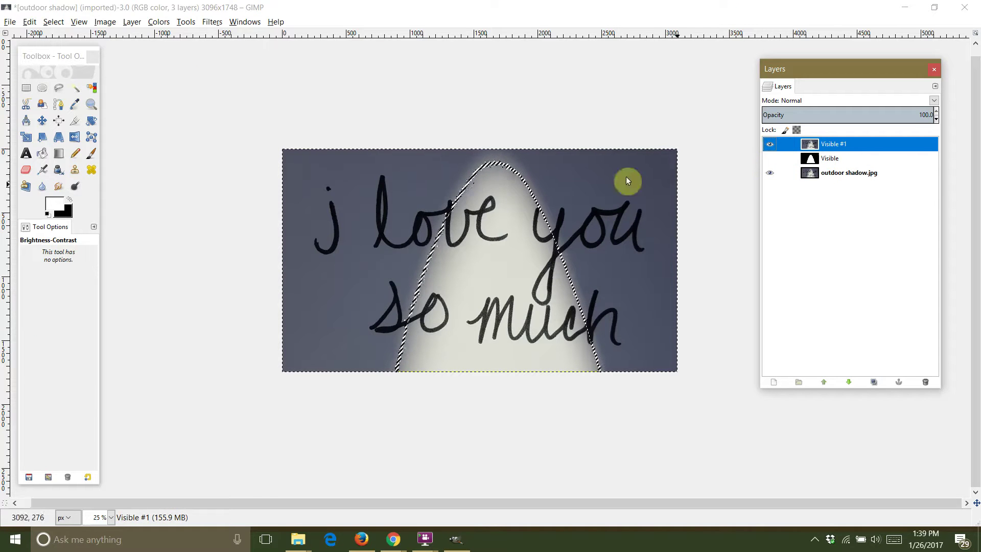
Set brightness to 104 and contrast to 104 for the selected shadowed area of the Visible #1 layer
click(161, 21)
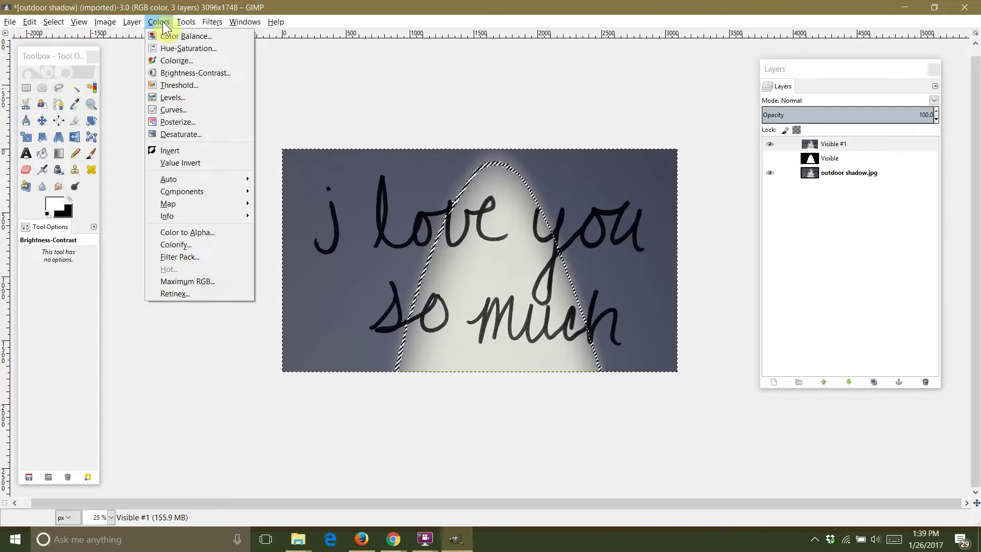
click(183, 72)
drag(818, 99, 864, 96)
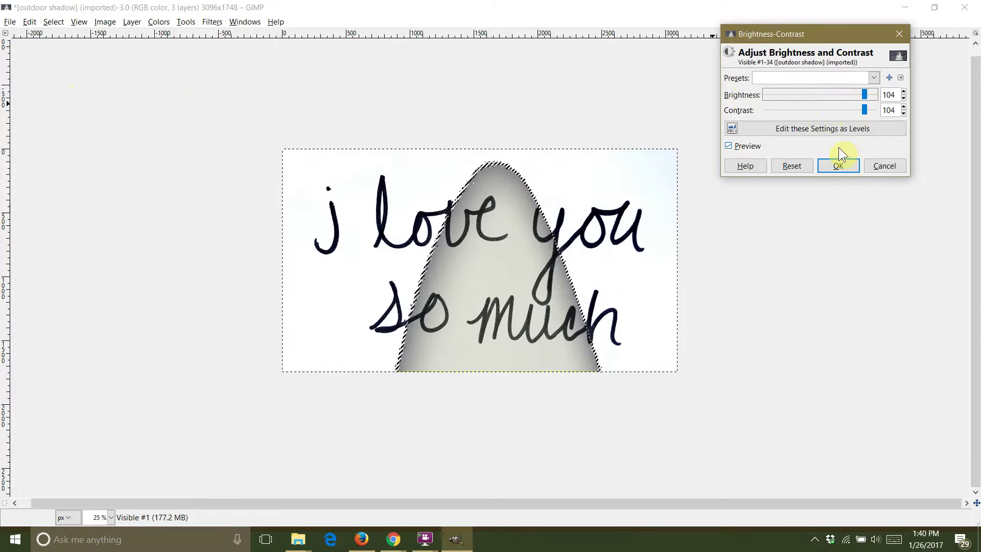
click(837, 166)
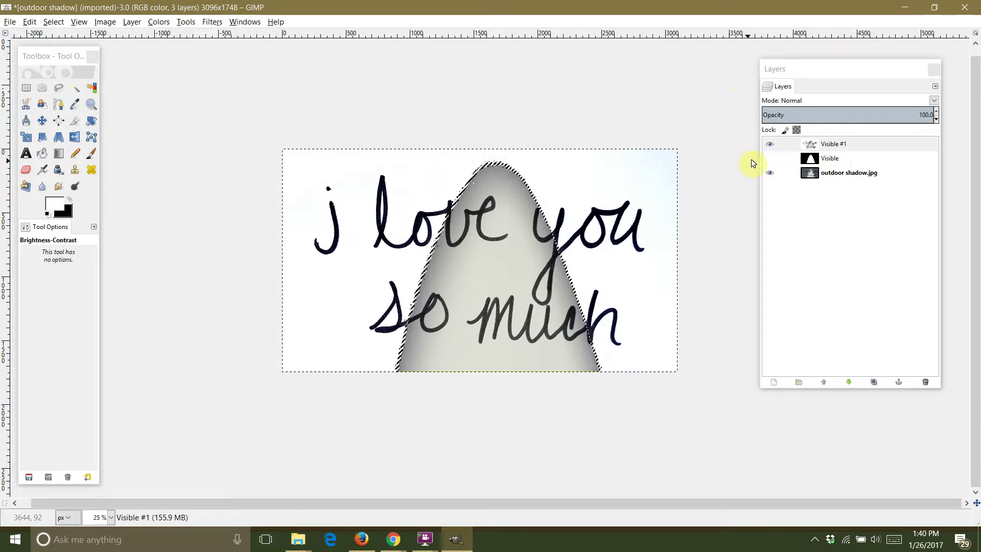
Show the Visible layer again, make it active and select its white cone by color
click(773, 160)
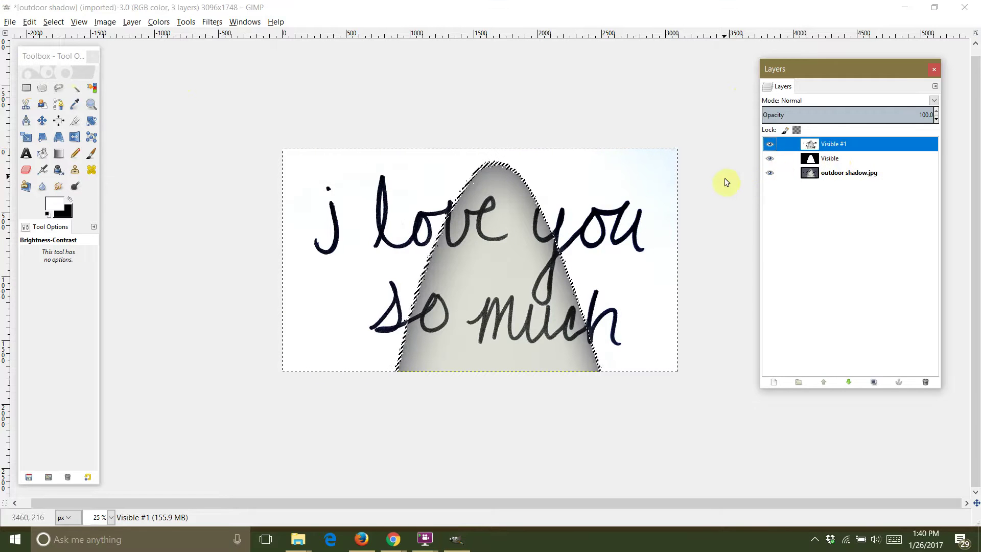
click(832, 159)
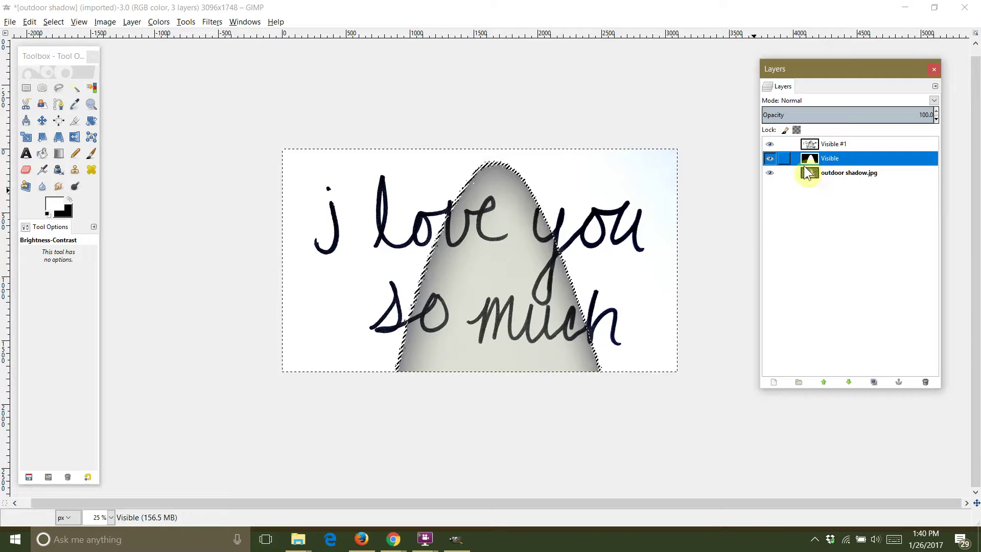
click(91, 87)
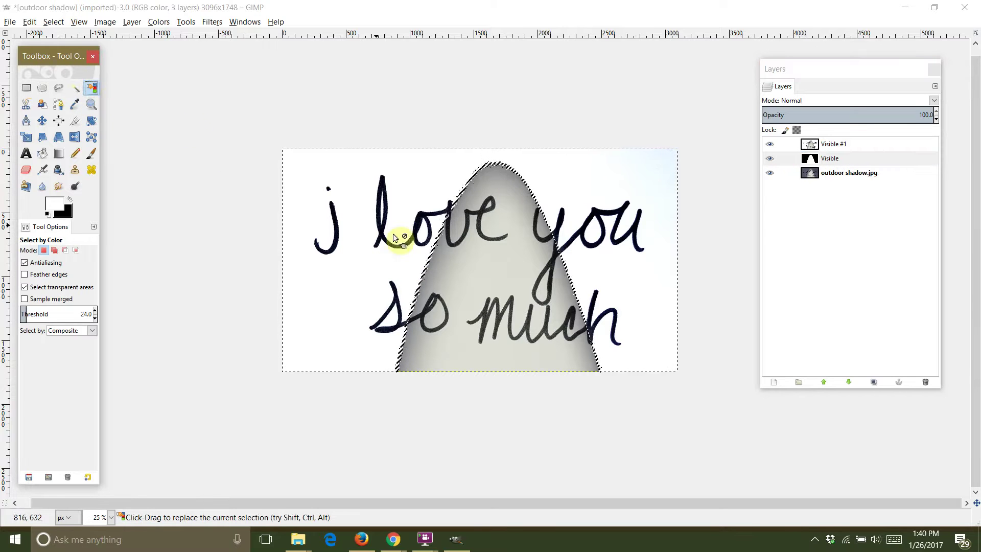
click(462, 253)
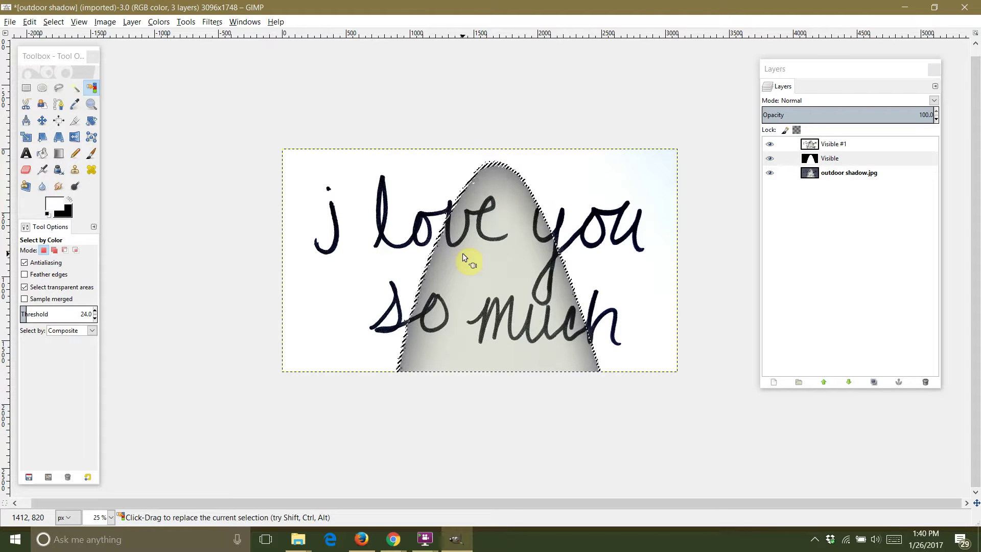
Set brightness to 56 and contrast to 95 for the selected cone area of the Visible #1 layer
click(829, 145)
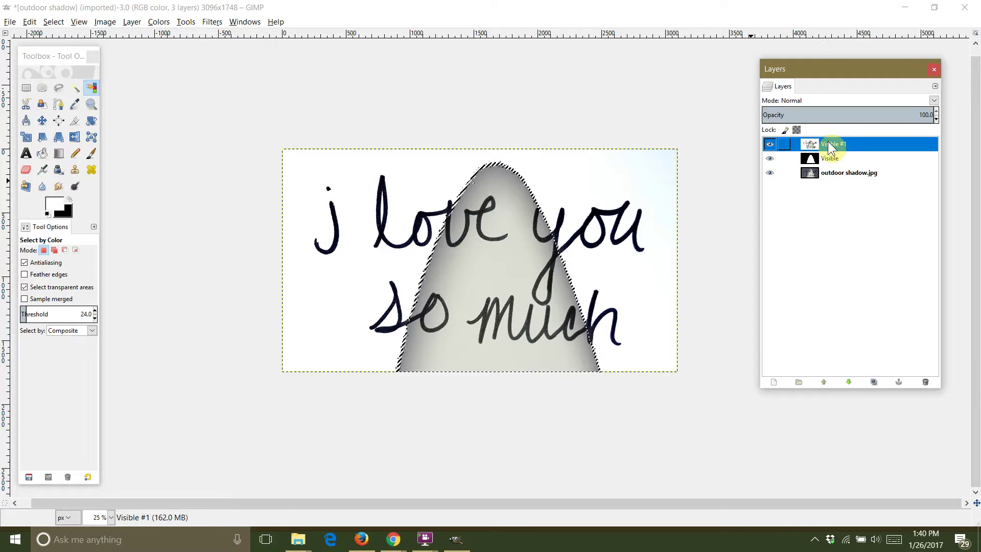
click(158, 22)
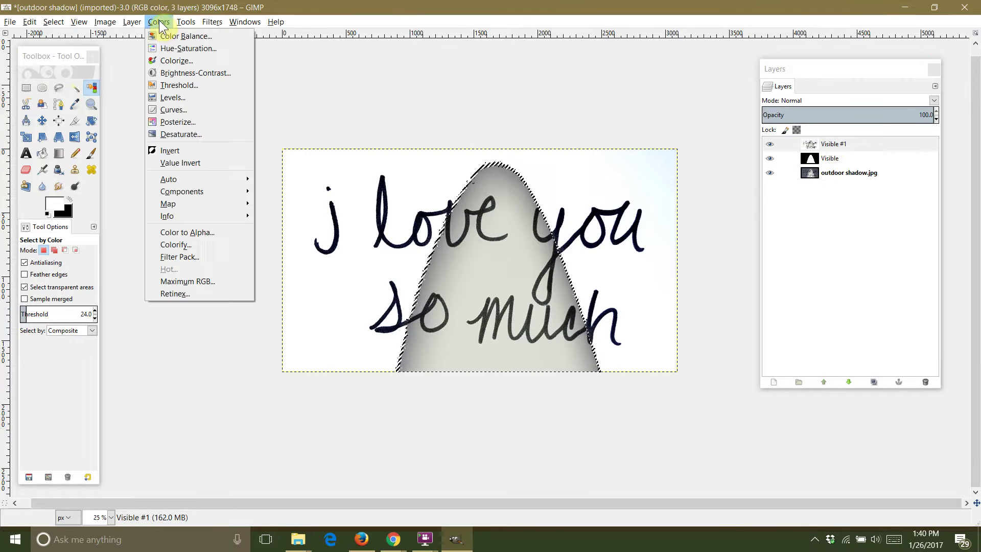
click(182, 72)
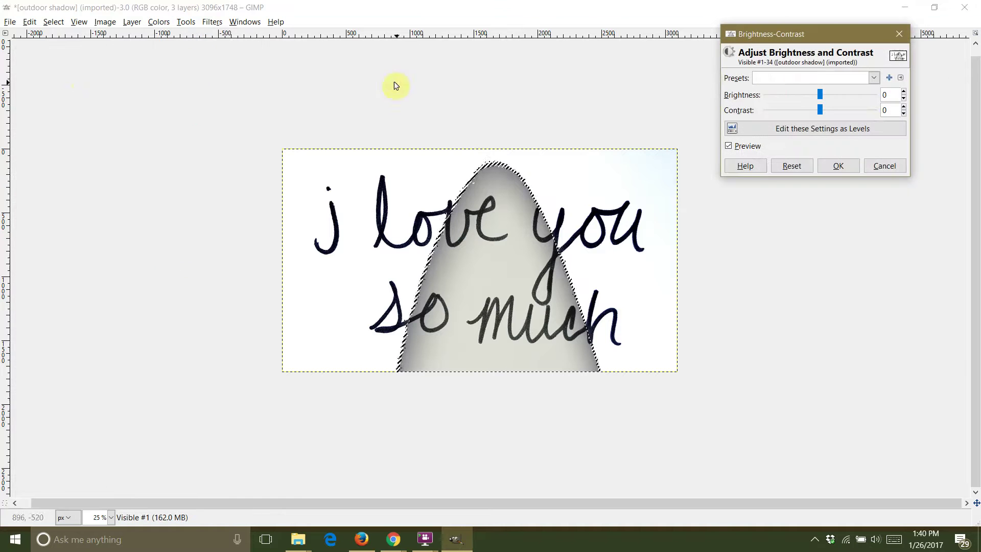
drag(822, 95, 861, 110)
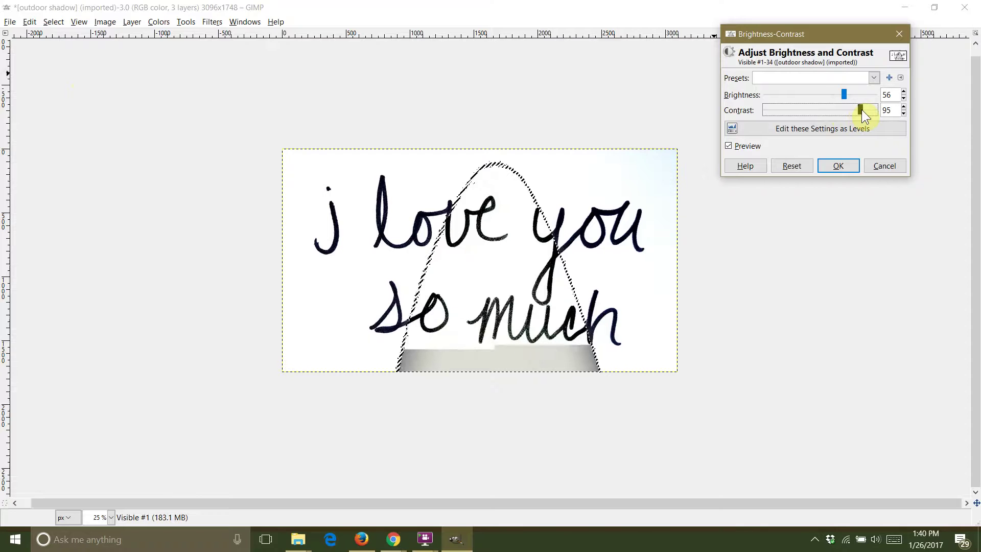
click(833, 165)
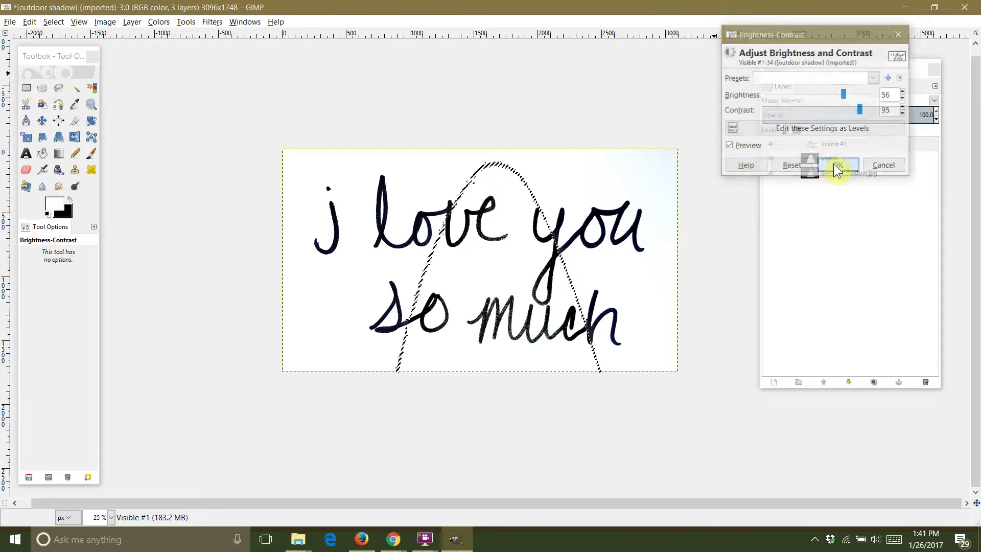
Replace the cone-shaped selection with a selection of the whole image
click(32, 94)
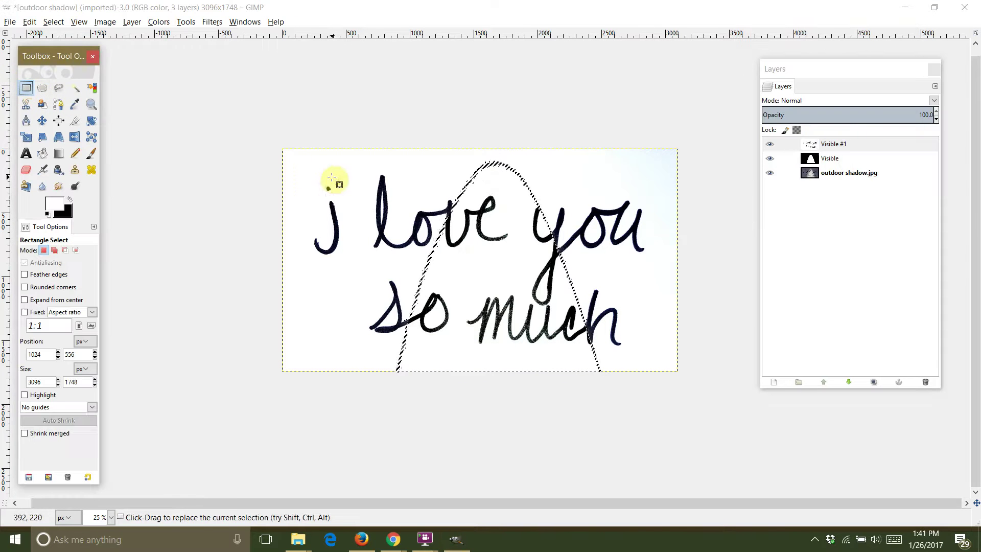
drag(318, 174, 320, 177)
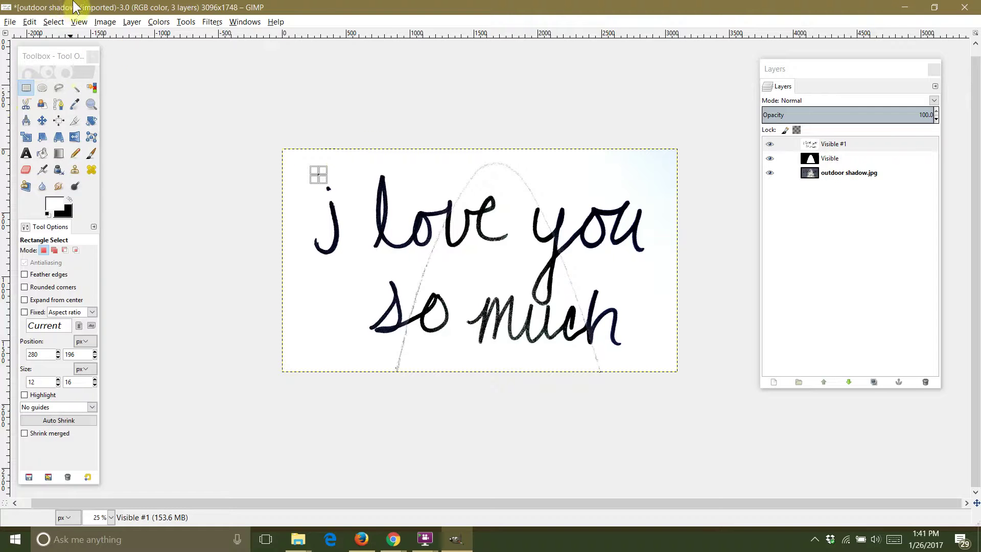
click(54, 21)
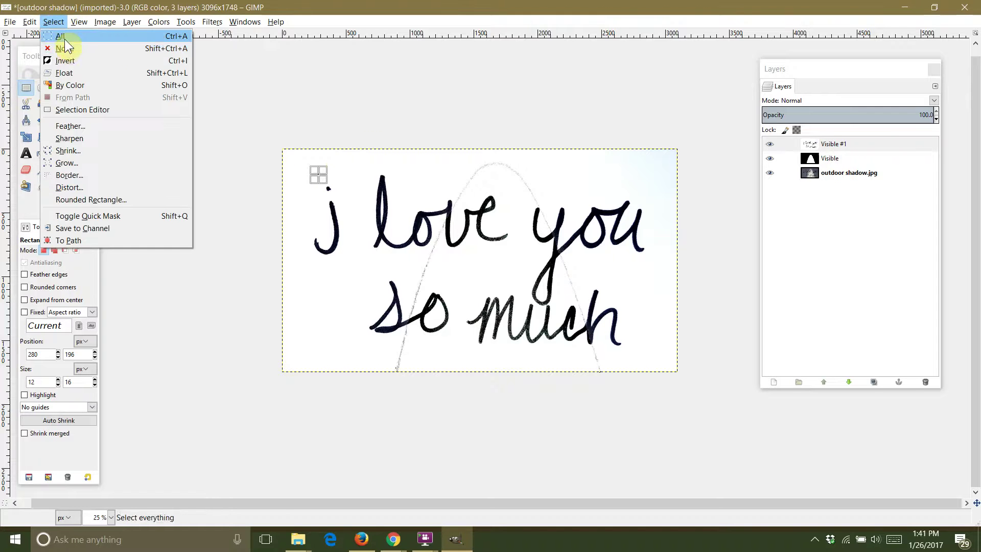
click(61, 36)
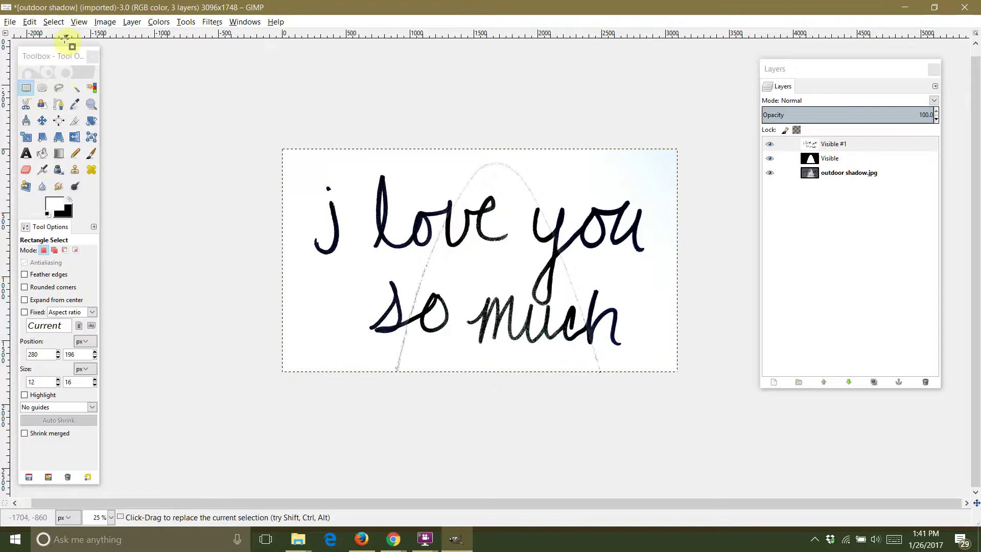
Desaturate the whole Visible #1 layer using shades of gray based on luminosity
click(133, 21)
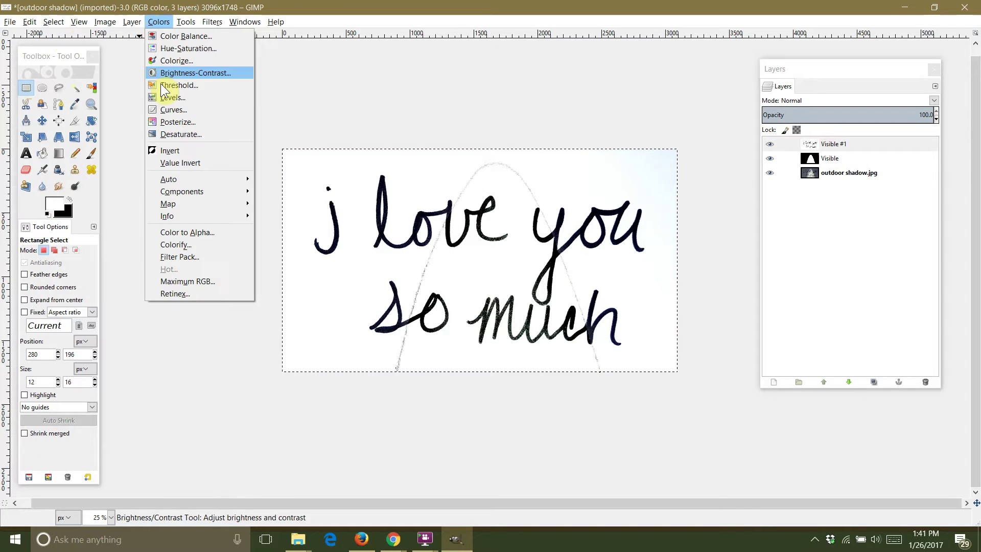
click(174, 134)
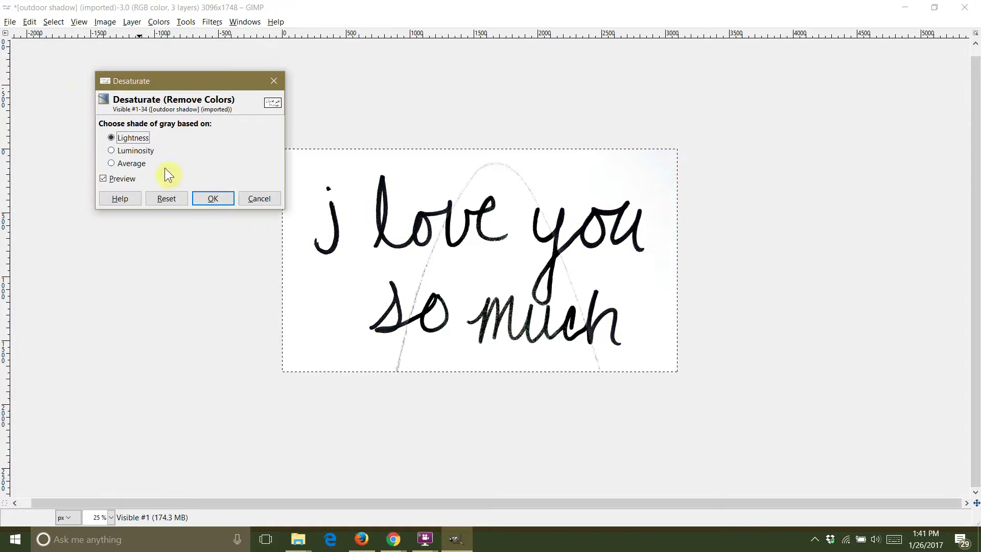
click(129, 152)
click(211, 198)
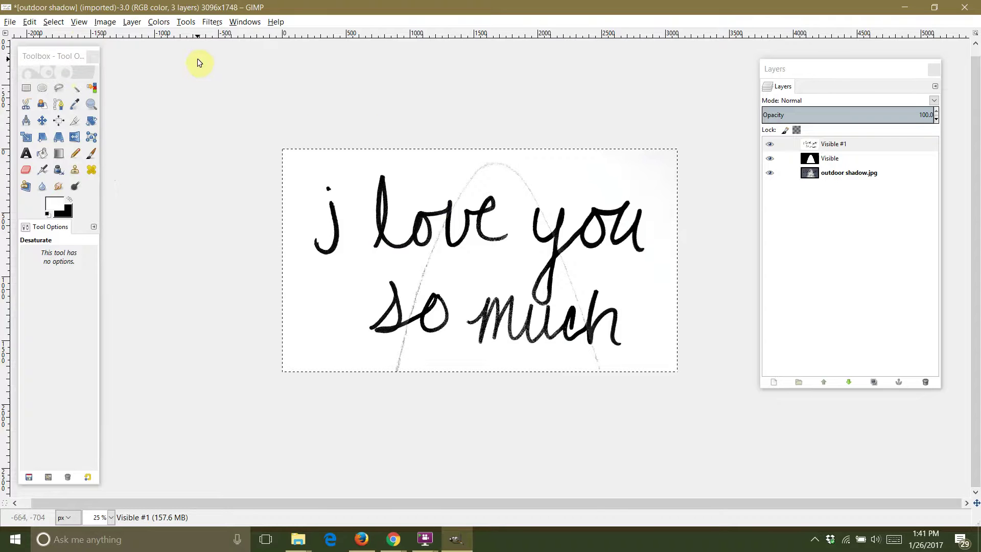
Set brightness to 77 and contrast to 85 for the whole Visible #1 layer
click(161, 23)
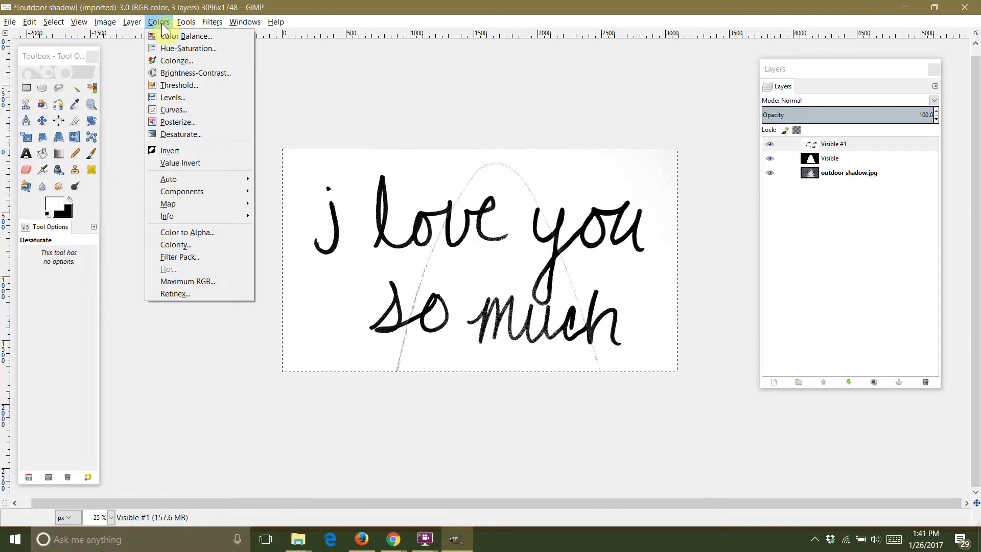
click(179, 69)
drag(813, 96, 854, 105)
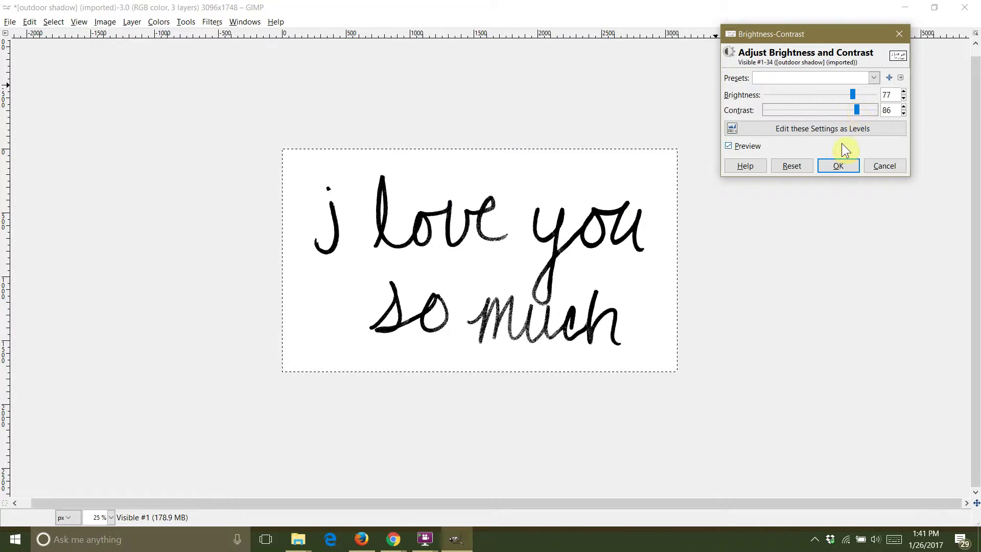
click(855, 109)
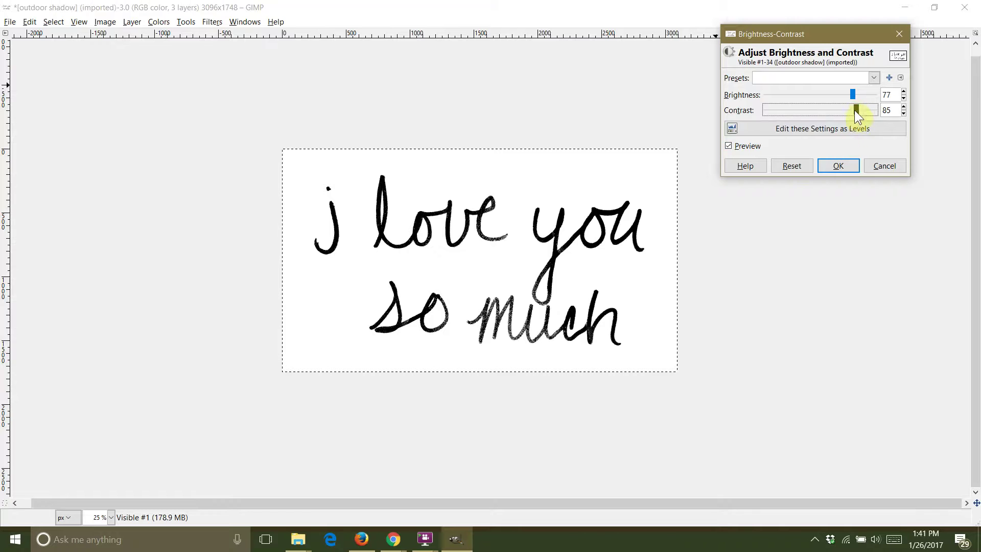
click(829, 167)
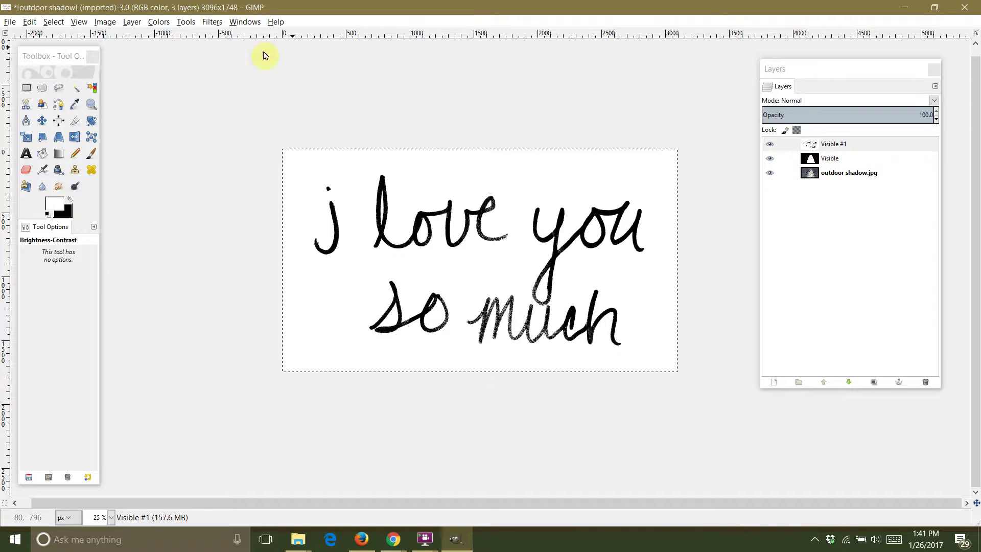
Set the Select by Color threshold to 5 and select the black lettering on the Visible #1 layer
click(93, 86)
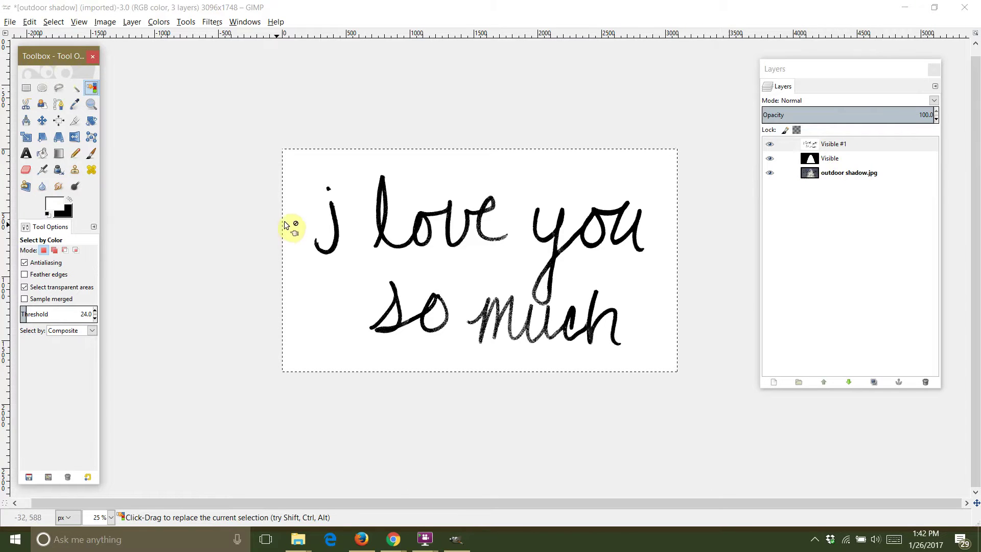
click(301, 216)
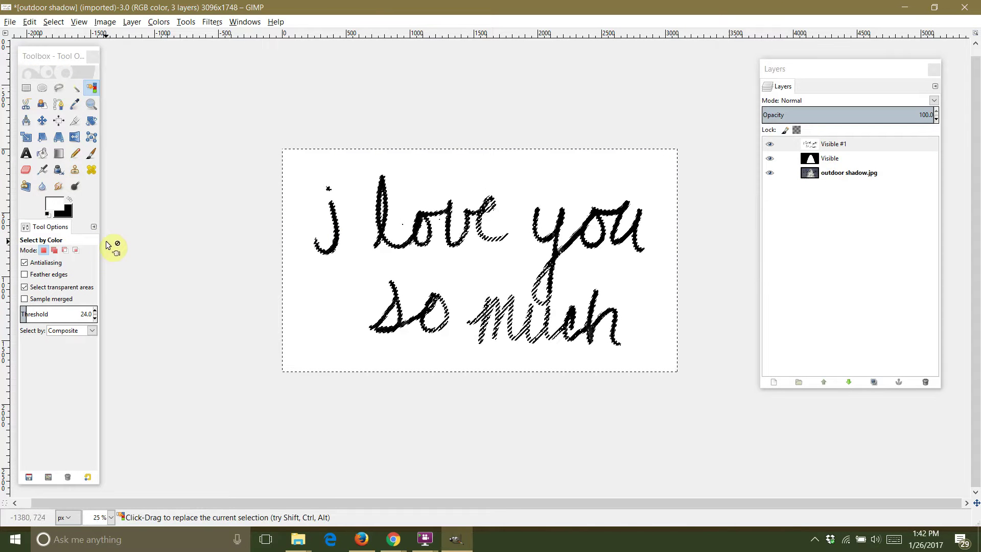
click(96, 316)
text(5)
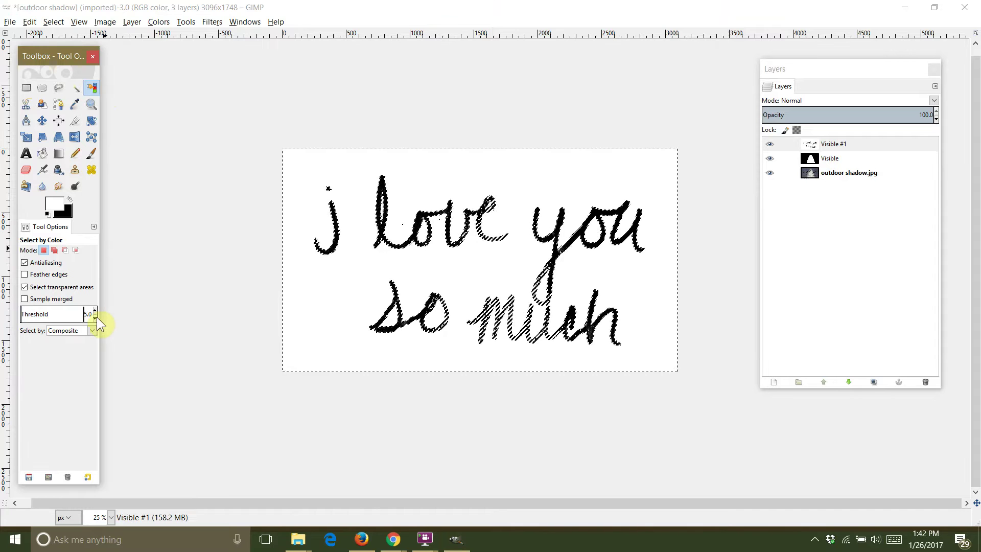
click(293, 280)
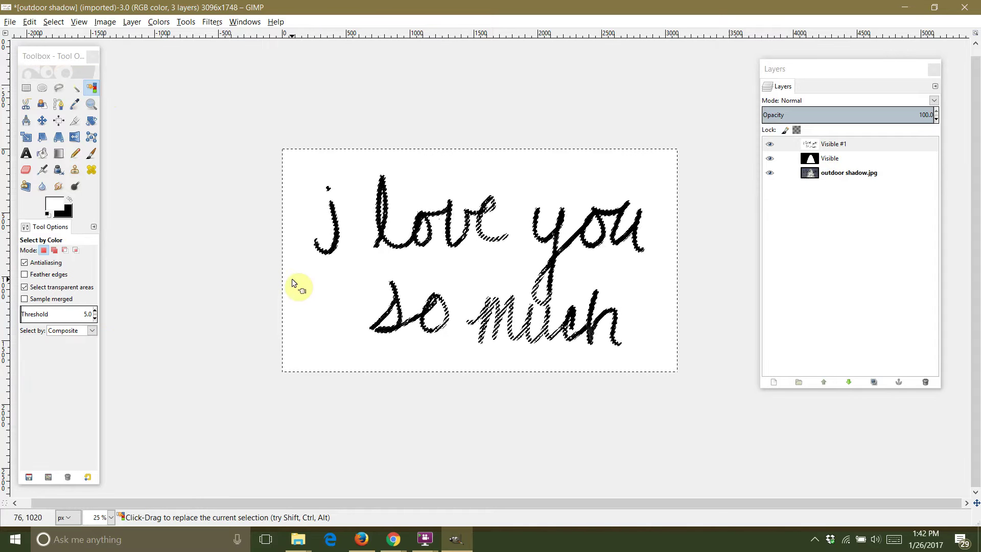
click(331, 248)
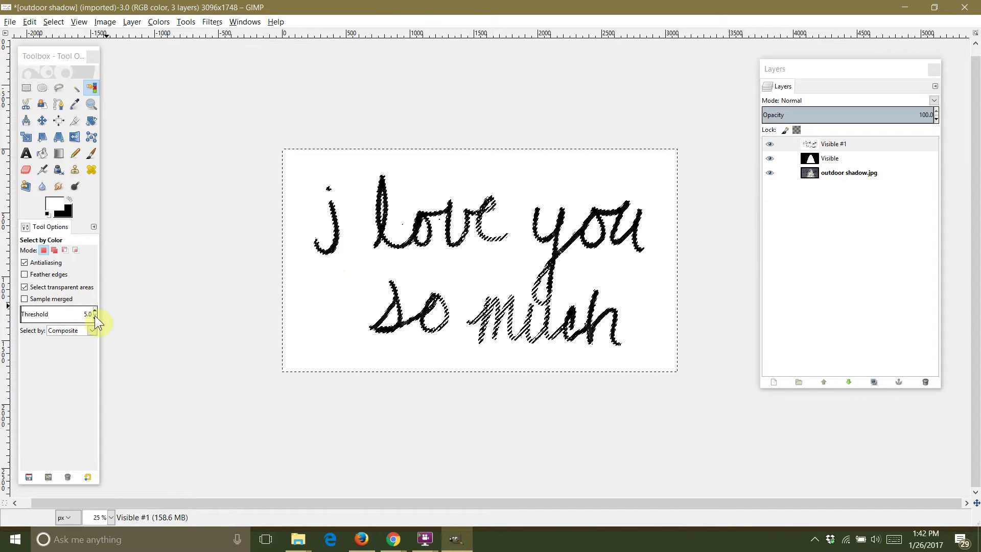
click(380, 226)
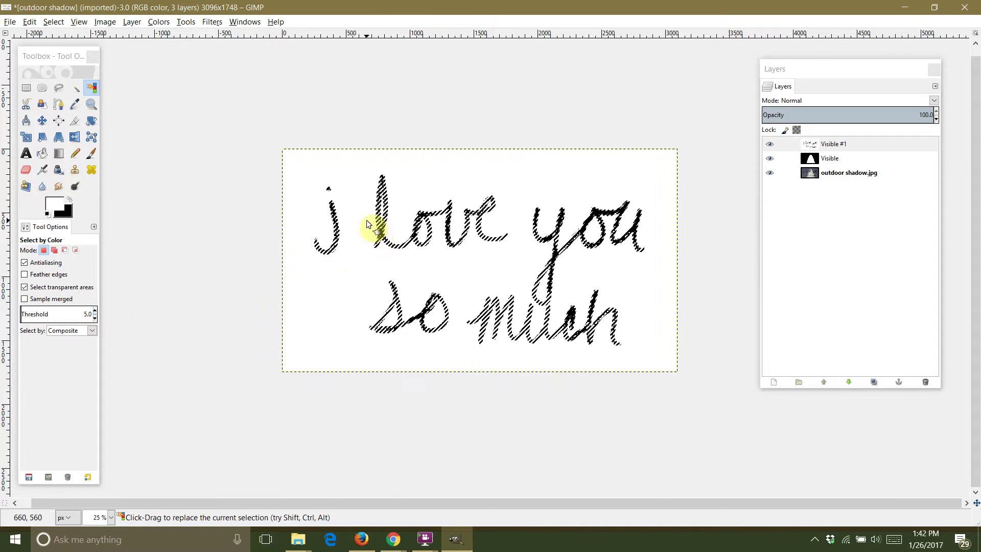
Feather the lettering selection by 6 px
click(53, 21)
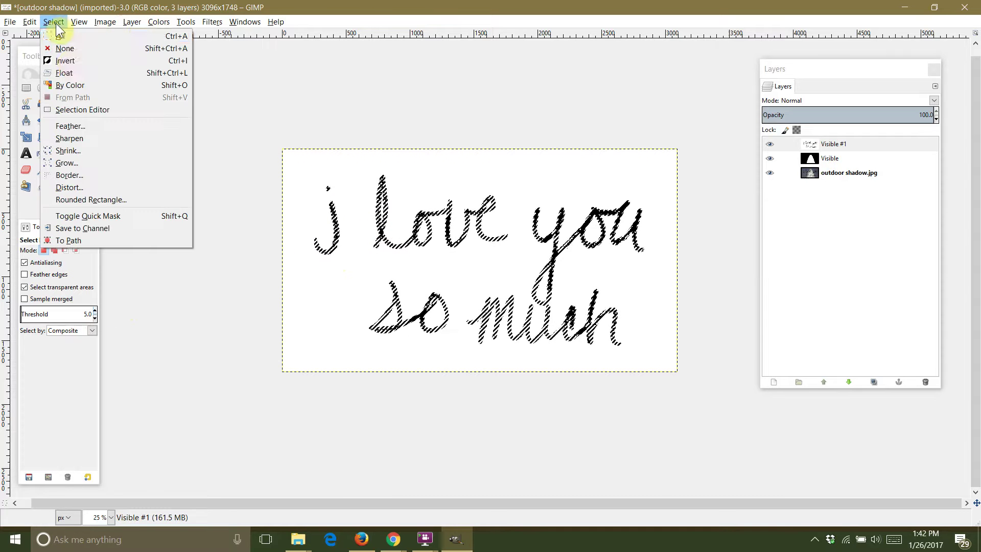
click(88, 127)
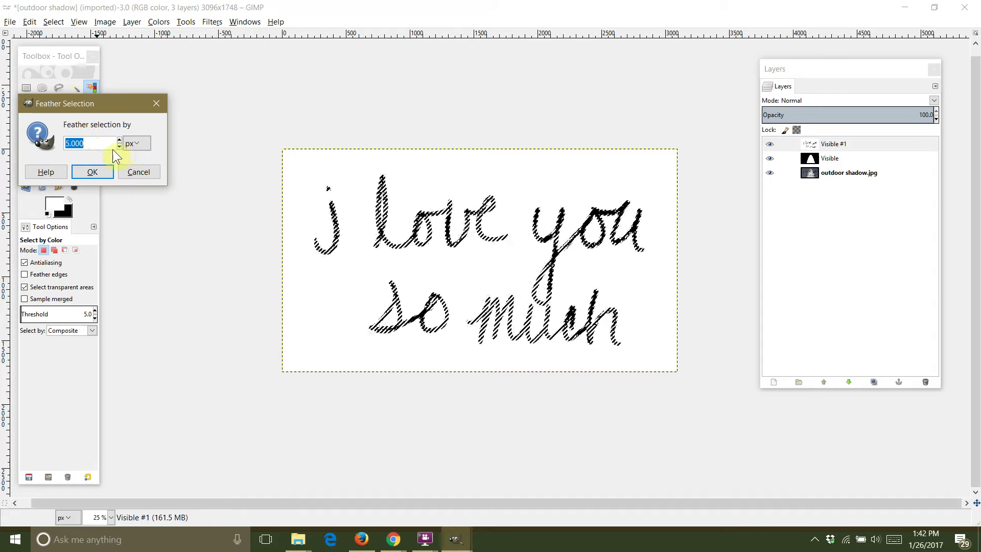
click(115, 145)
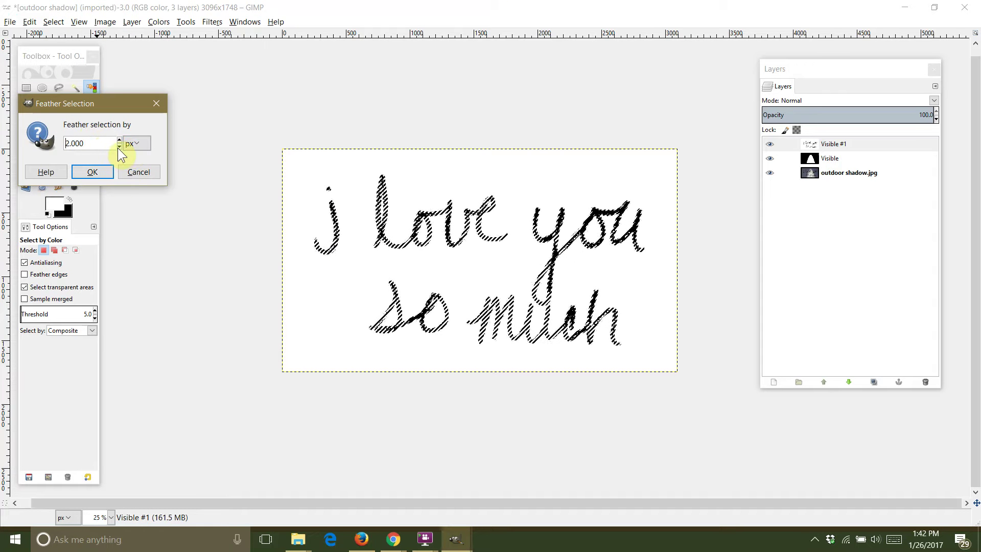
click(120, 139)
click(119, 139)
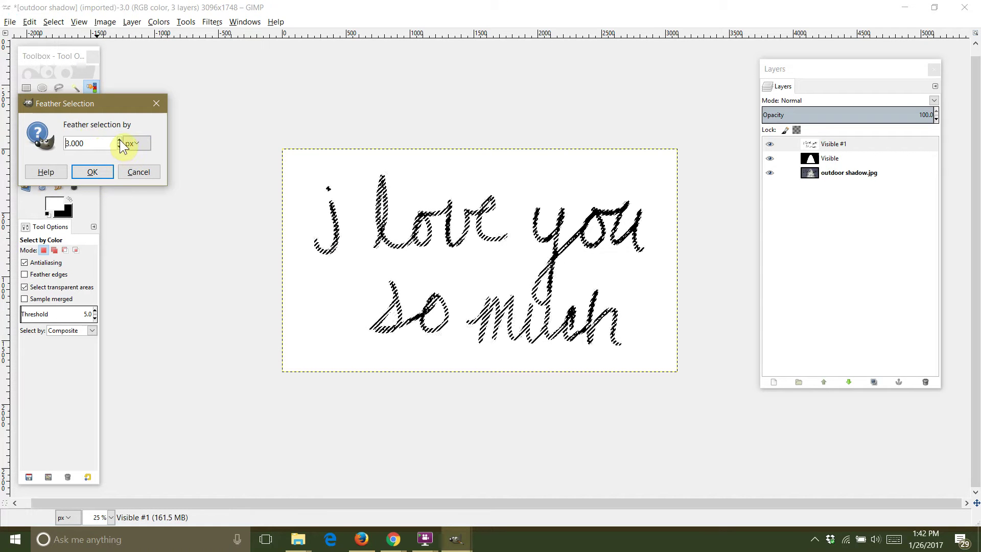
click(120, 139)
click(120, 139)
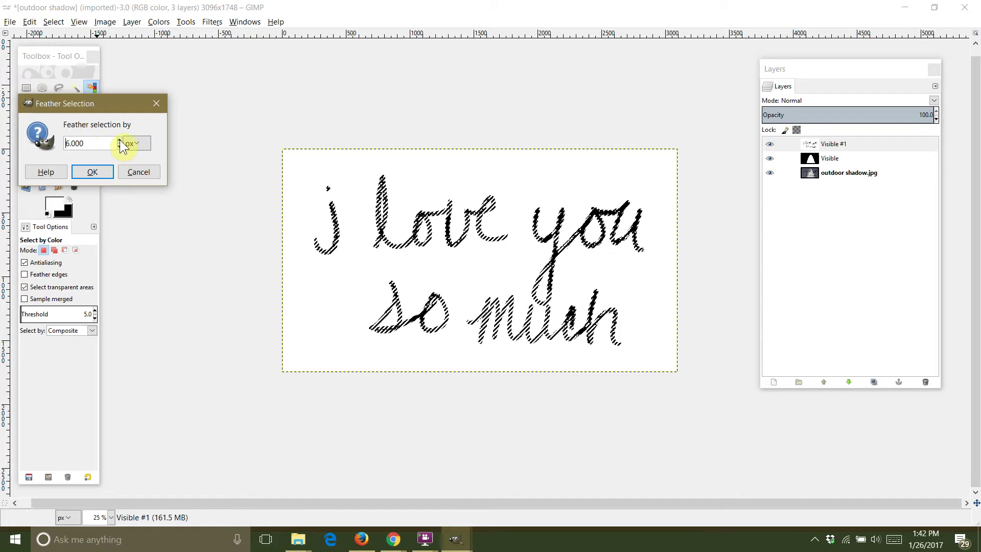
click(92, 171)
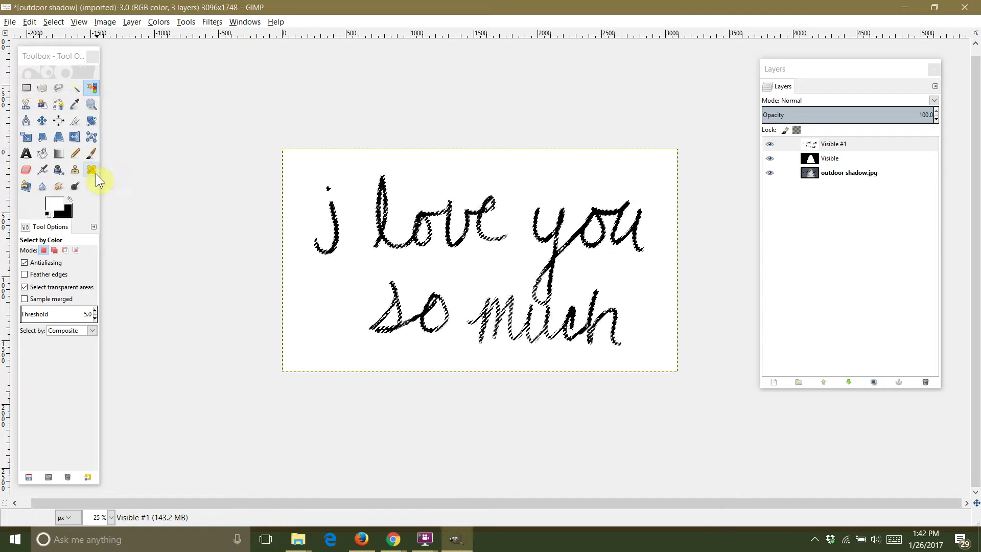
Grow the feathered lettering selection by 2 px
click(54, 22)
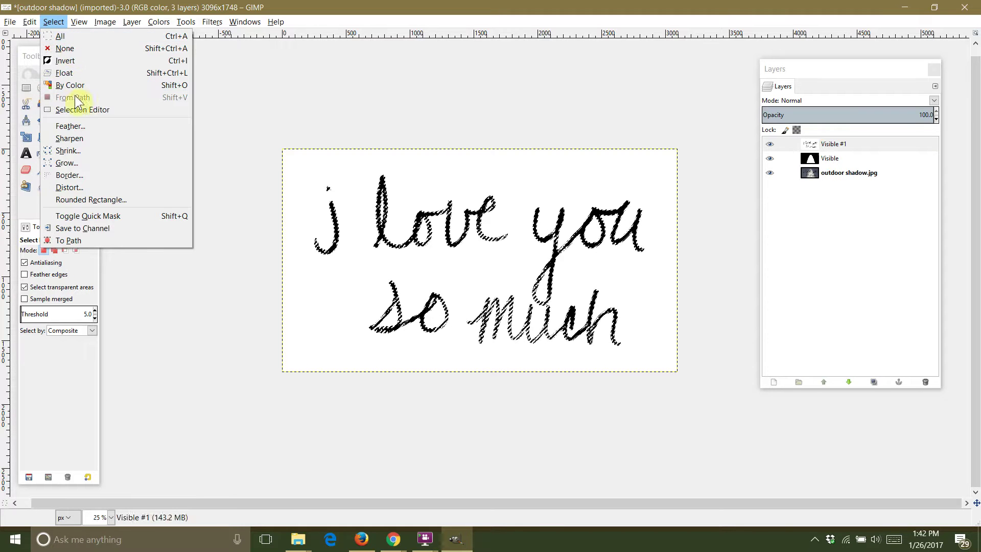
click(84, 161)
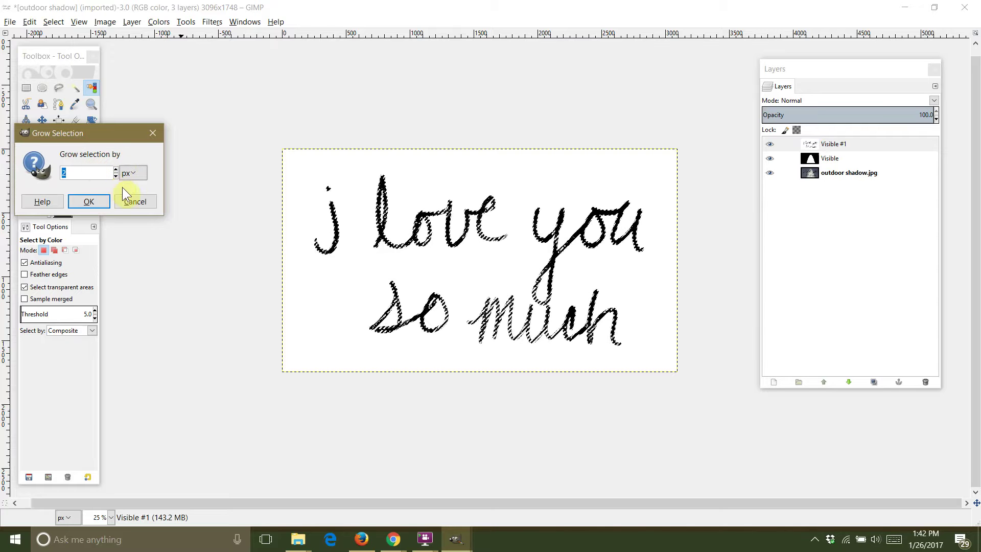
click(98, 204)
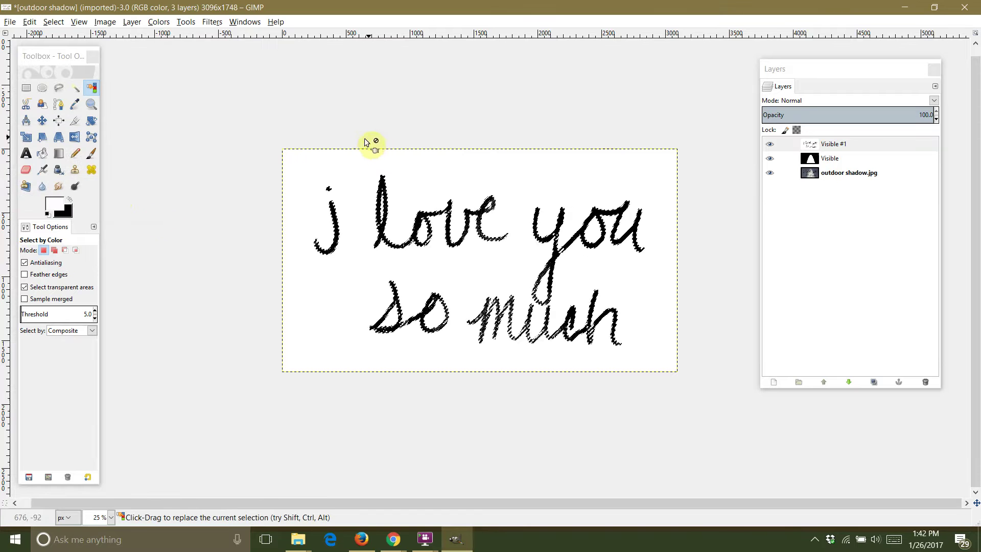
Paint all the selected handwritten words solid black using the Paintbrush with black foreground and size 120
click(92, 154)
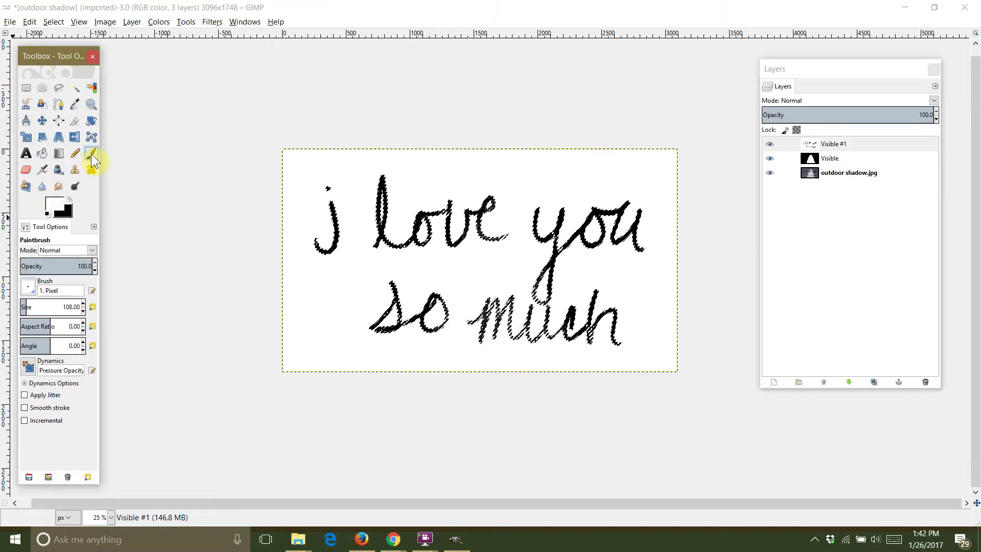
click(70, 199)
click(84, 304)
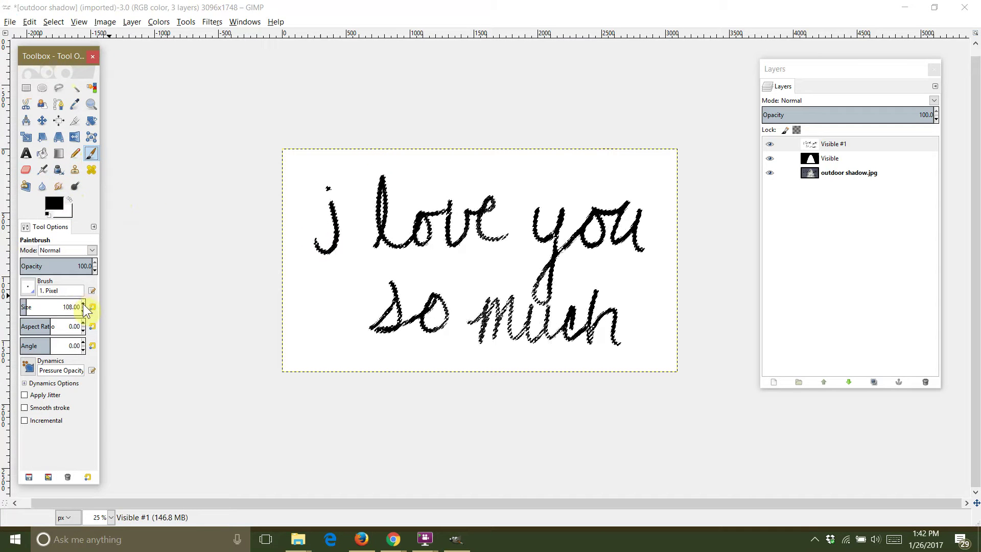
click(83, 304)
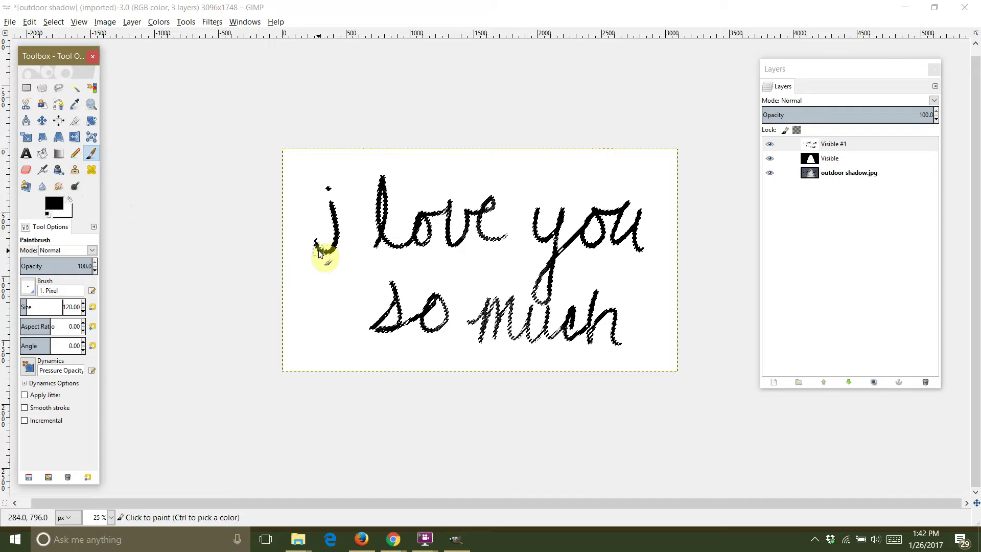
mouse_move(316, 248)
mouse_down()
mouse_move(335, 228)
mouse_move(330, 193)
mouse_up()
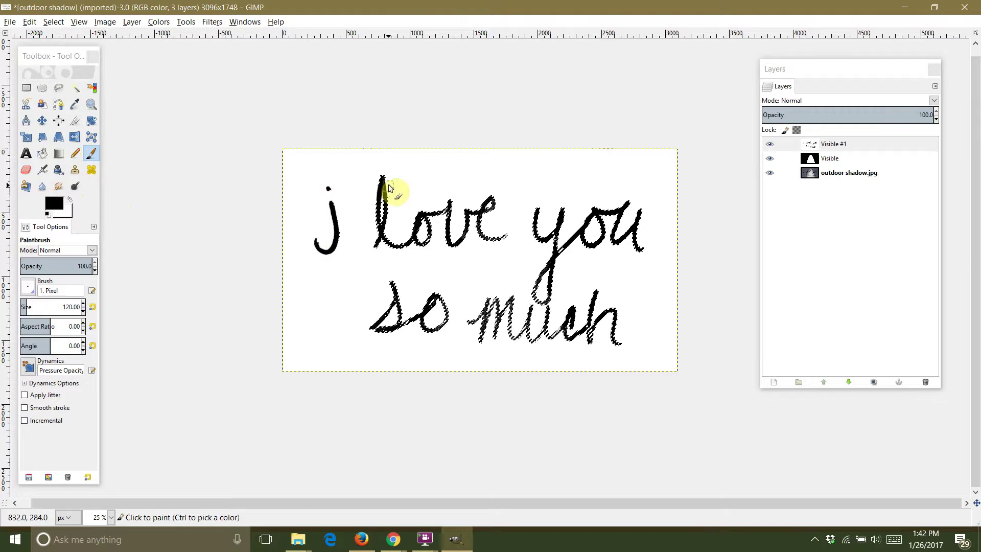
mouse_move(388, 185)
mouse_down()
mouse_move(373, 238)
mouse_move(384, 215)
mouse_move(386, 250)
mouse_move(388, 238)
mouse_move(403, 245)
mouse_move(425, 218)
mouse_move(432, 234)
mouse_move(418, 232)
mouse_move(454, 207)
mouse_move(460, 246)
mouse_move(482, 209)
mouse_move(467, 245)
mouse_move(434, 242)
mouse_move(483, 209)
mouse_move(494, 210)
mouse_move(496, 245)
mouse_move(579, 207)
mouse_move(542, 249)
mouse_move(538, 206)
mouse_move(554, 238)
mouse_move(553, 227)
mouse_move(555, 269)
mouse_up()
drag(543, 308, 532, 305)
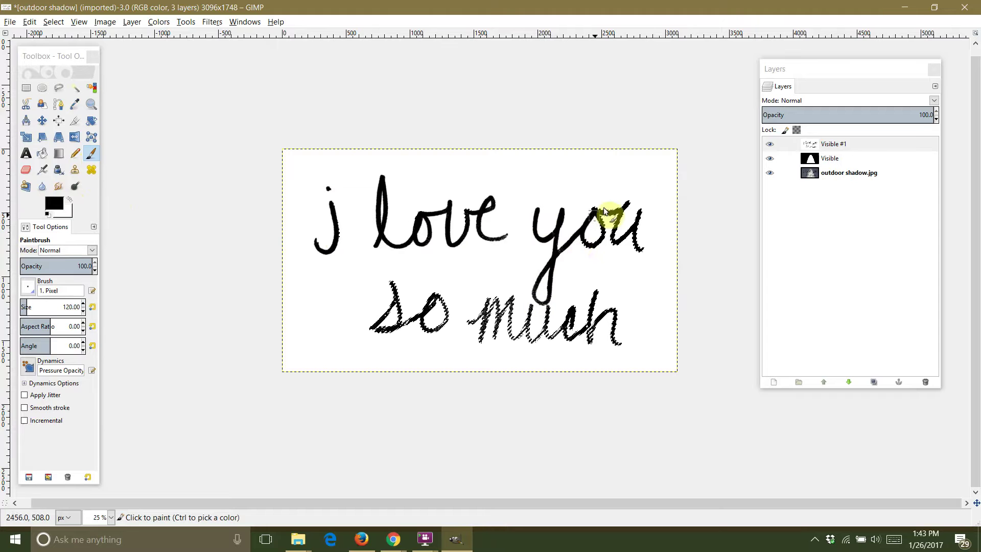
mouse_move(604, 211)
mouse_down()
mouse_move(612, 237)
mouse_move(617, 229)
mouse_move(636, 248)
mouse_up()
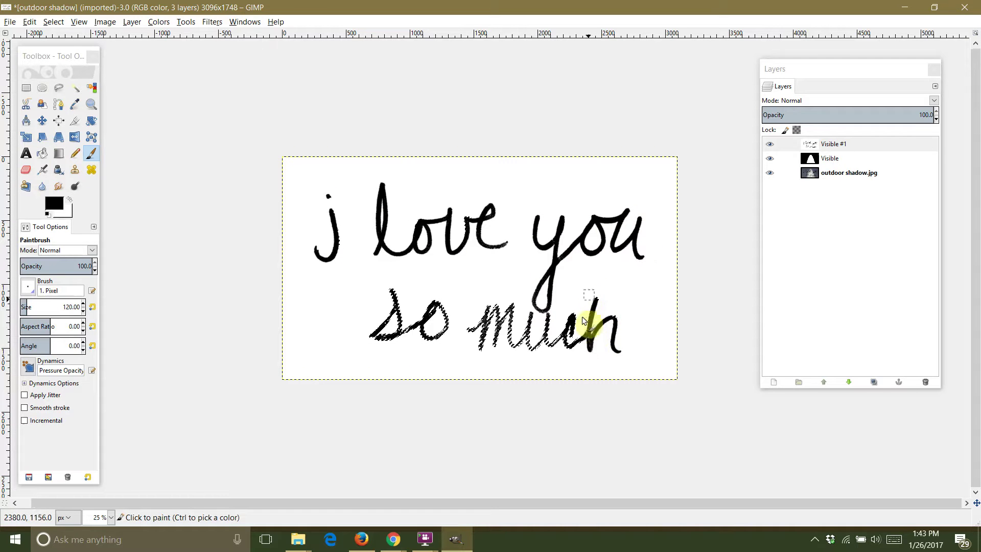
drag(583, 321, 570, 331)
mouse_move(525, 305)
mouse_down()
mouse_move(515, 340)
mouse_move(467, 333)
mouse_up()
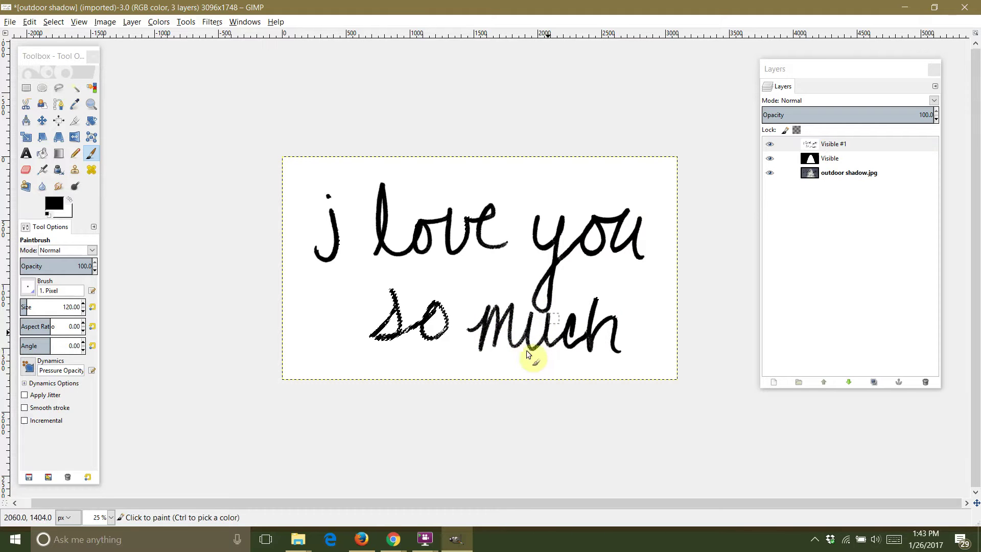
mouse_move(429, 322)
mouse_down()
mouse_move(458, 307)
mouse_move(403, 320)
mouse_move(379, 338)
mouse_up()
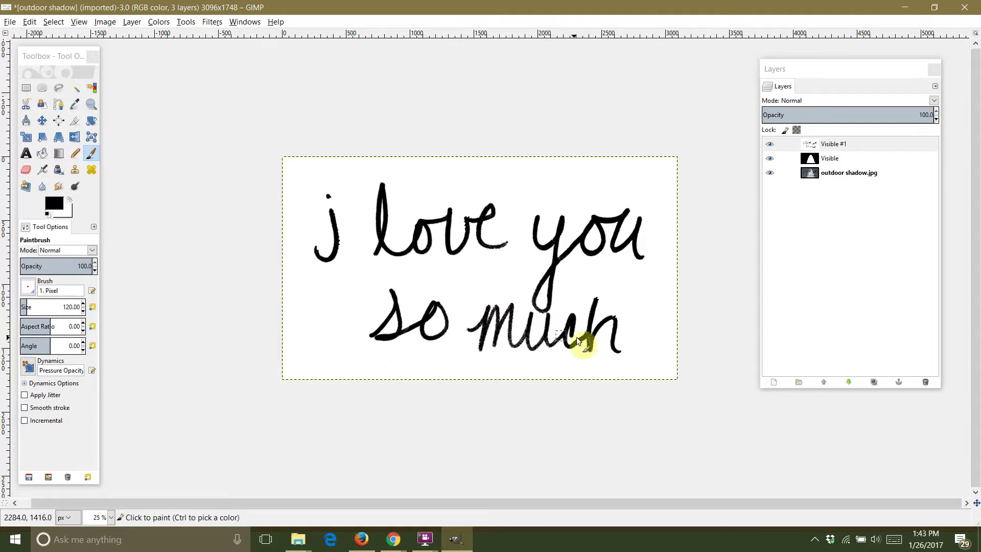
Clear the selection around the painted lettering using the Rectangle Select tool
click(772, 144)
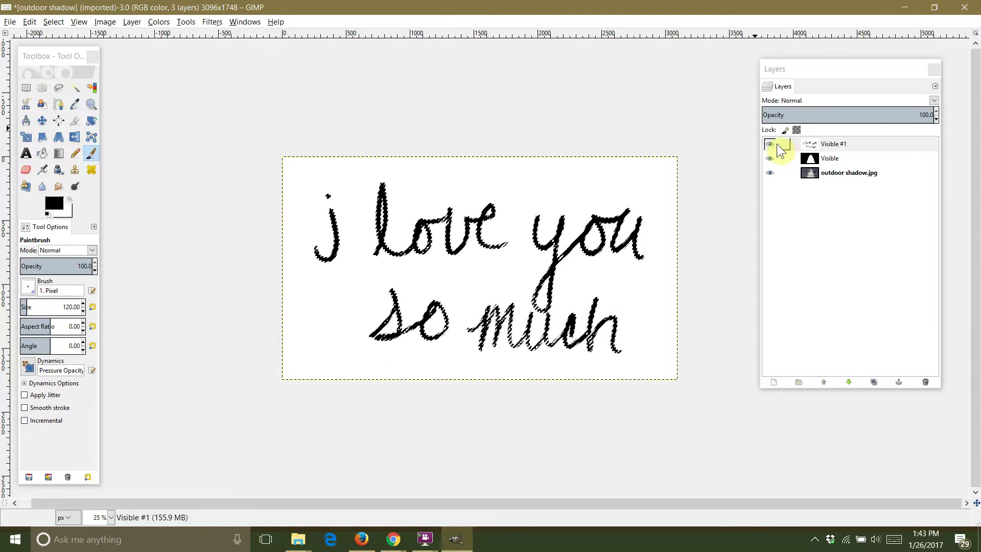
click(26, 88)
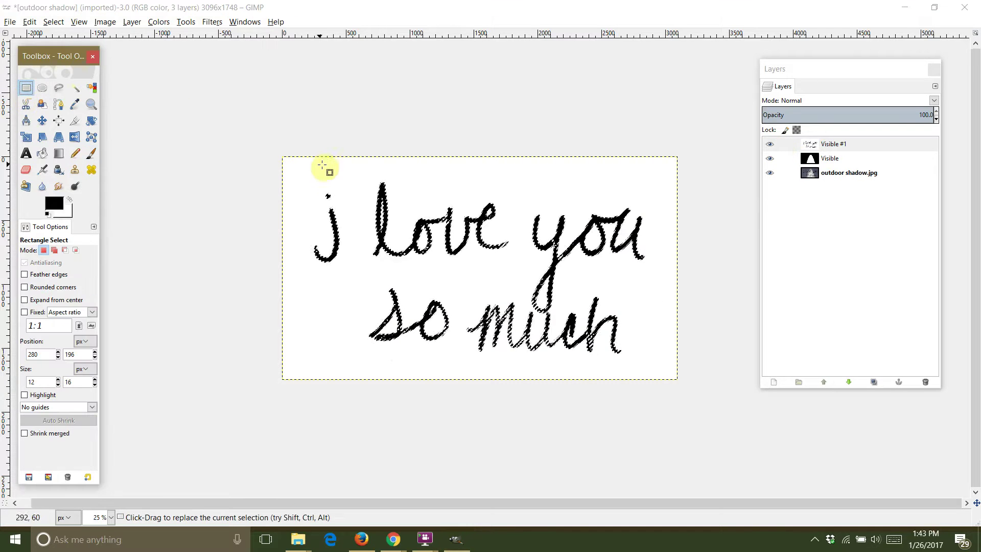
click(305, 169)
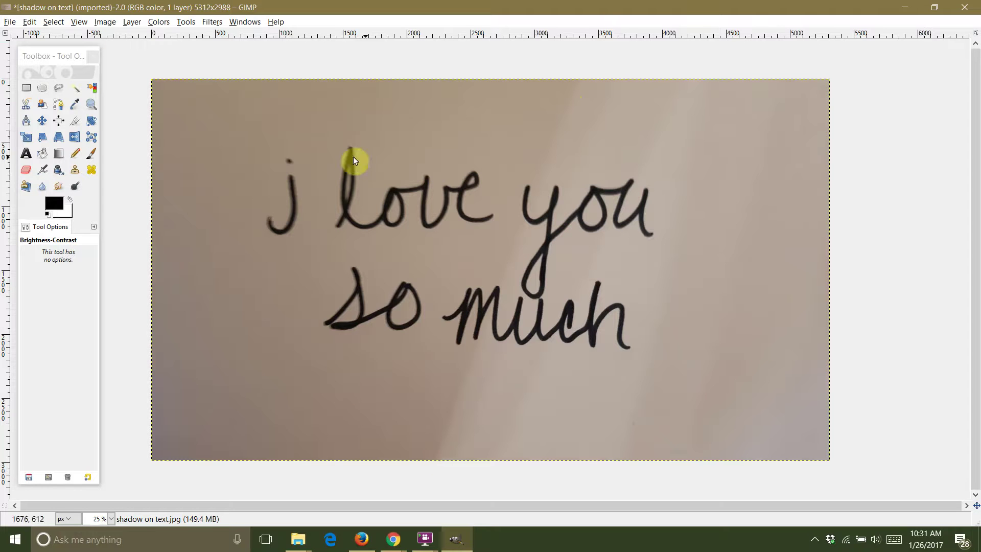
Adjust the shadow photo's brightness to 71 and contrast to 125 to whiten the paper behind the lettering
click(157, 22)
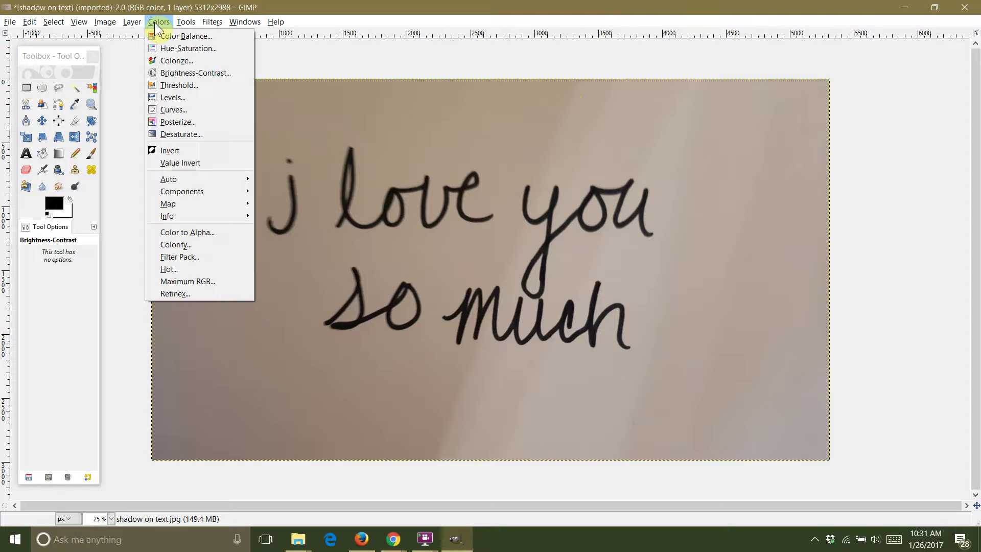
click(174, 73)
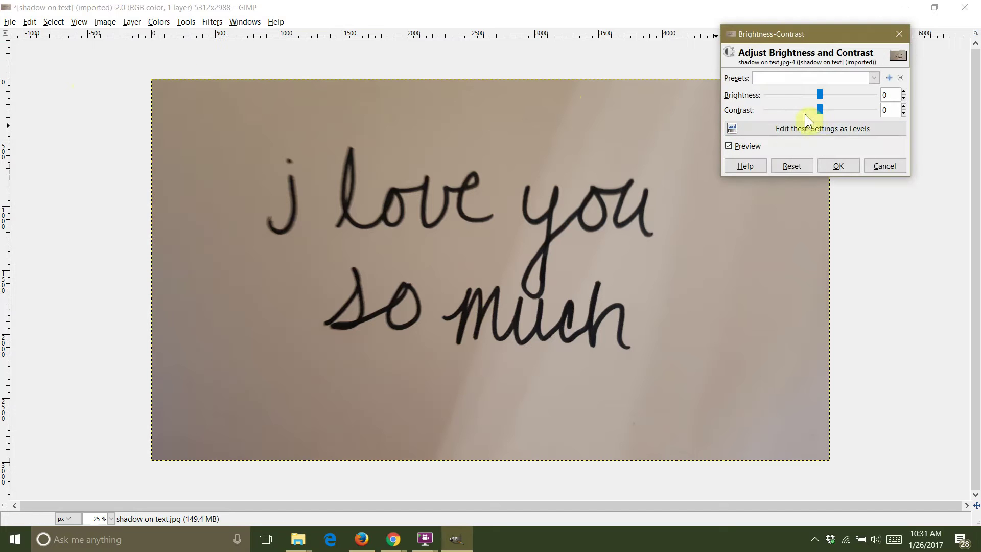
drag(820, 110, 838, 109)
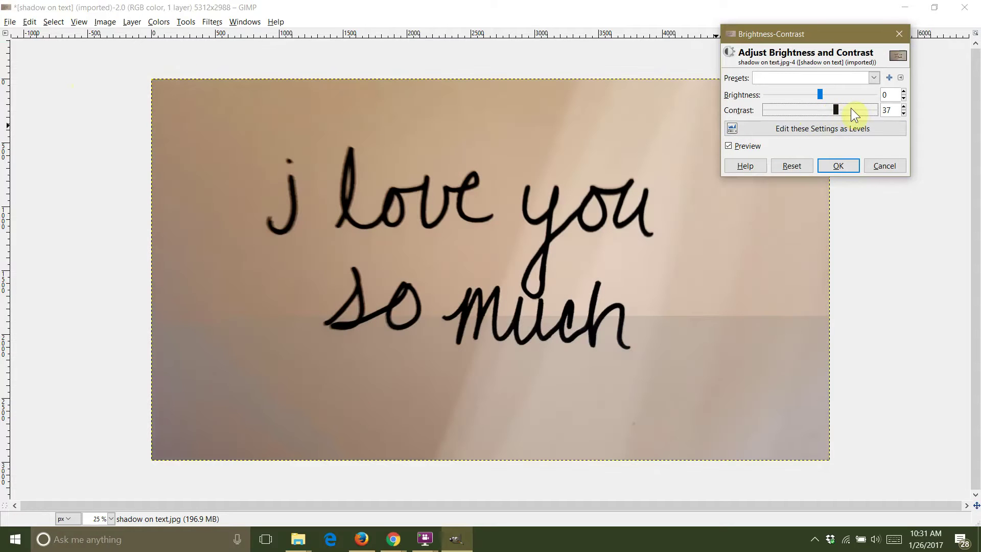
click(852, 109)
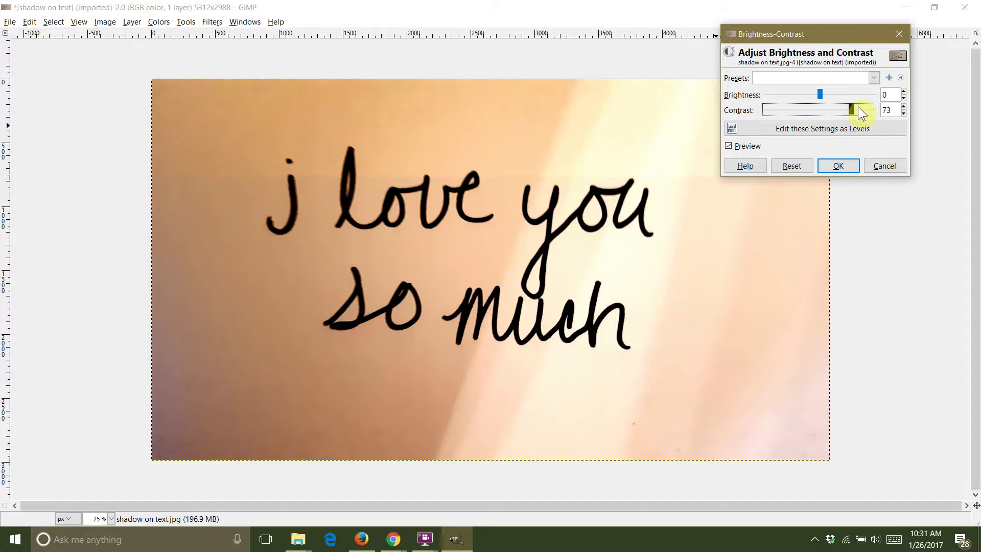
click(863, 110)
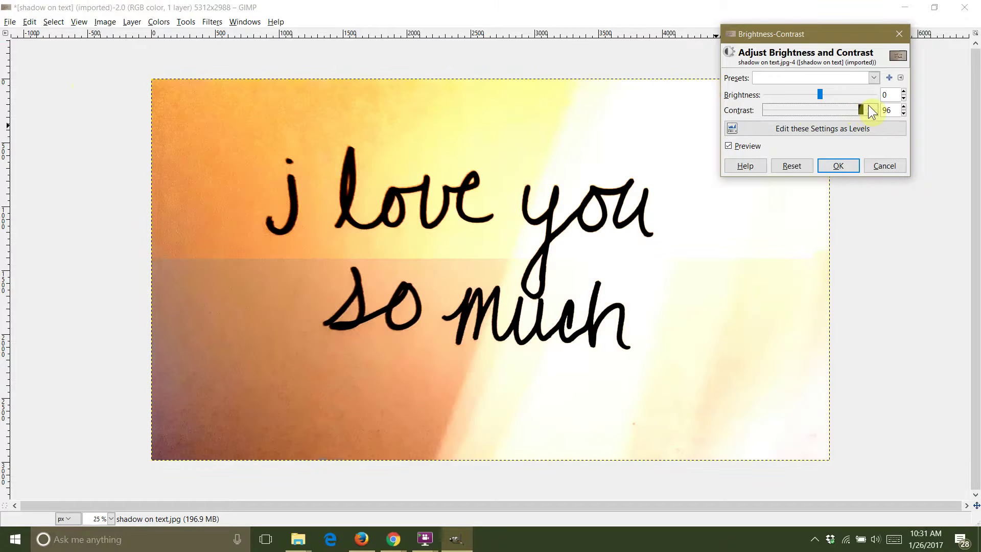
click(875, 108)
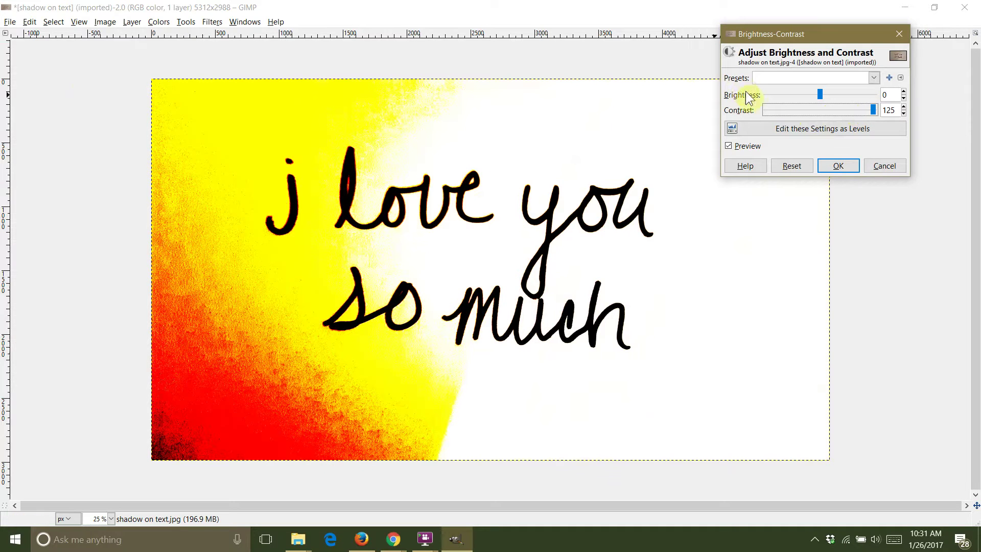
drag(820, 89, 851, 87)
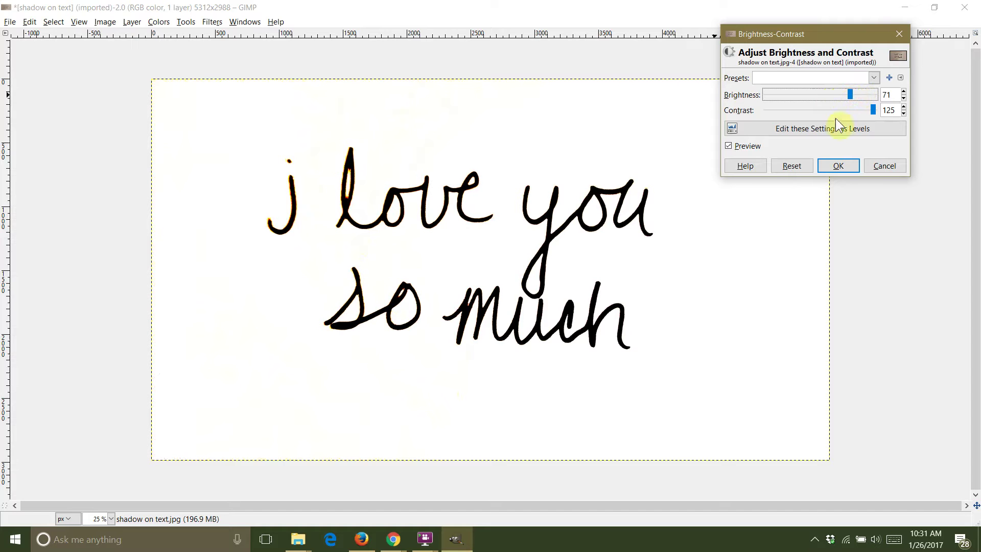
click(837, 166)
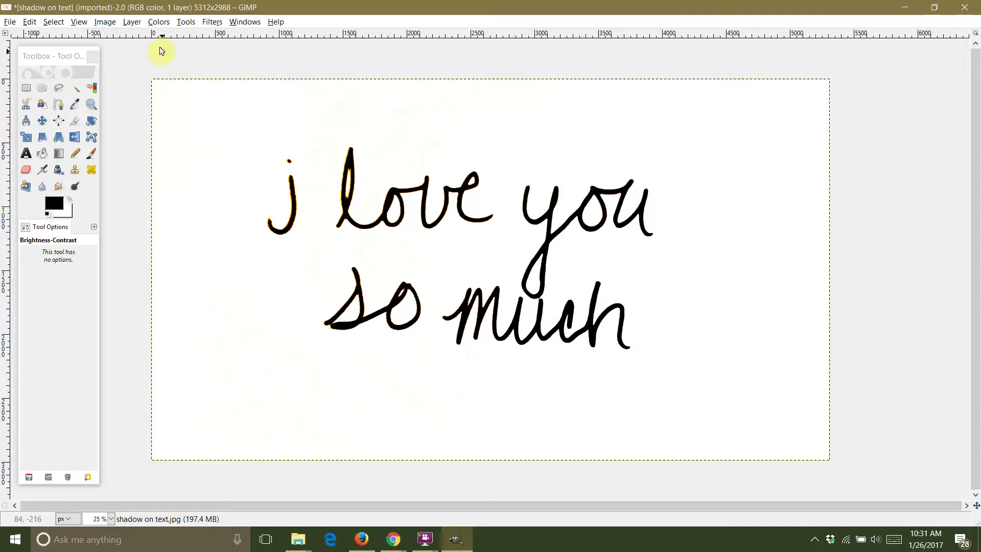
Remove the remaining colour around the lettering by setting the image's saturation to -100
click(159, 22)
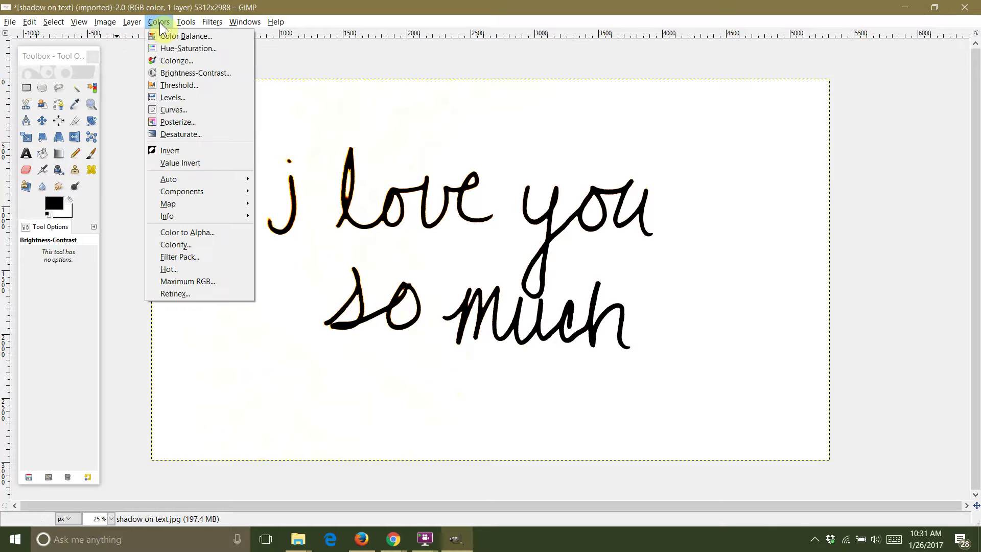
click(160, 48)
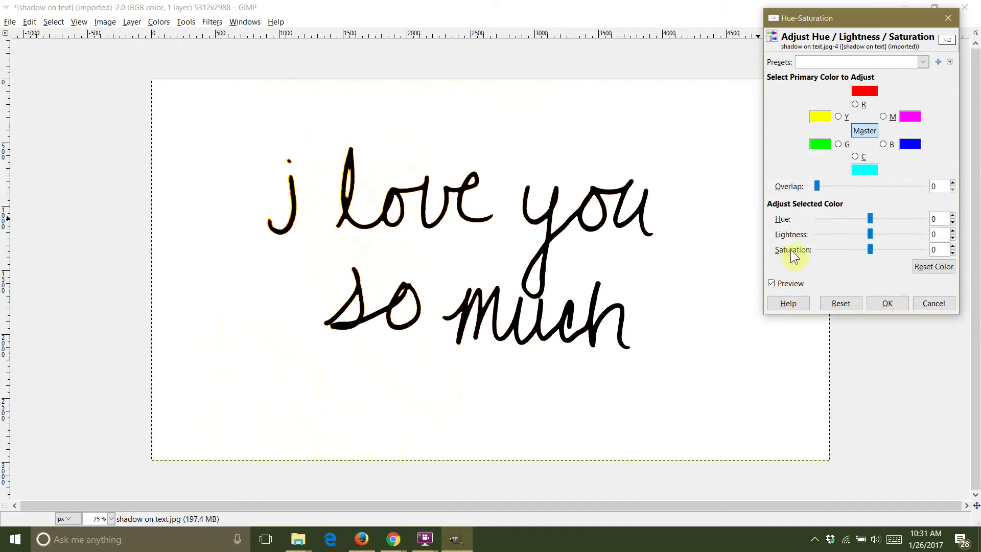
drag(870, 248, 768, 256)
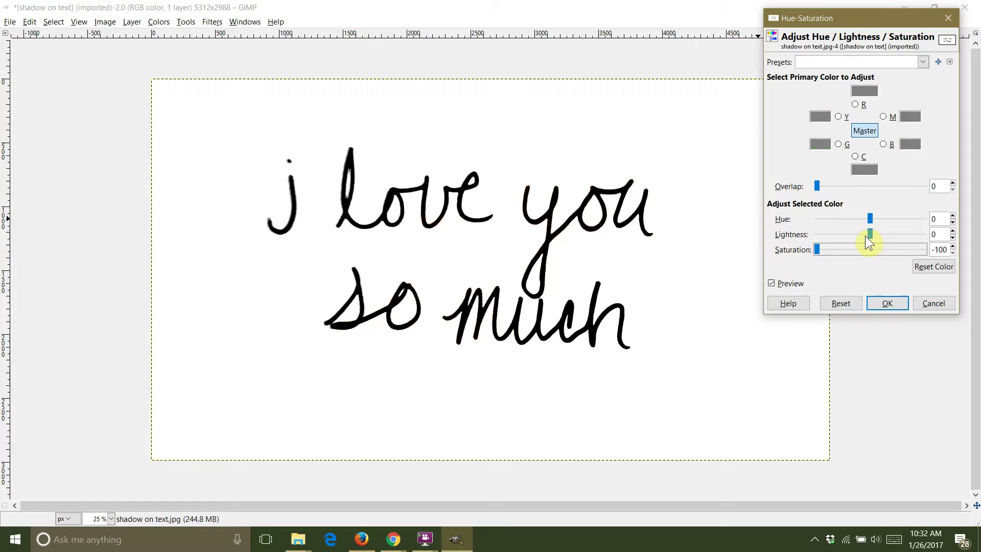
click(887, 305)
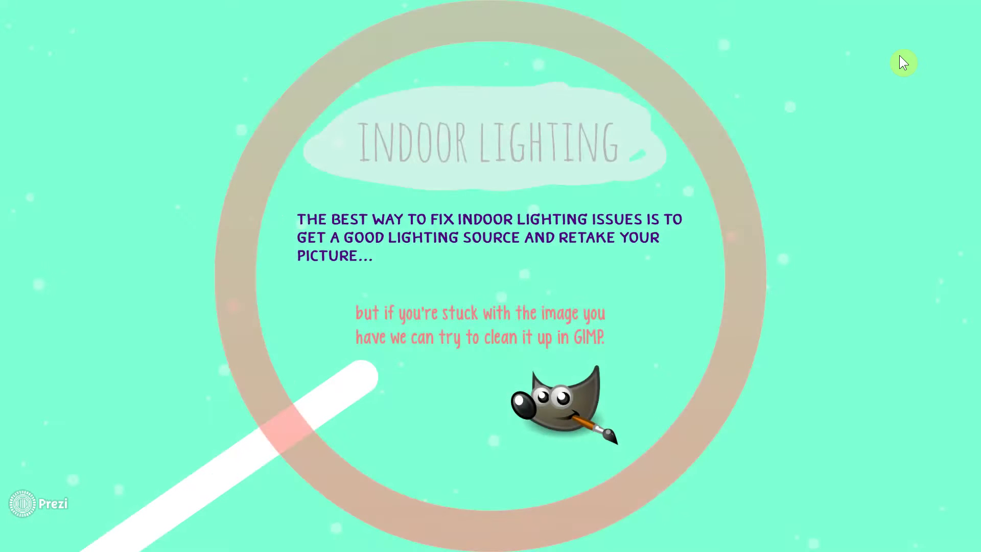
key(Right)
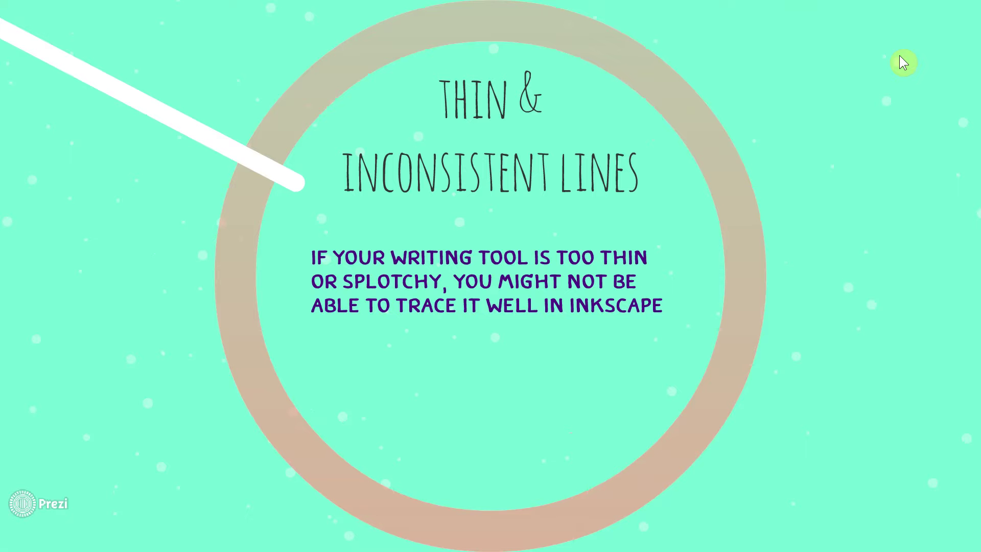
key(Right)
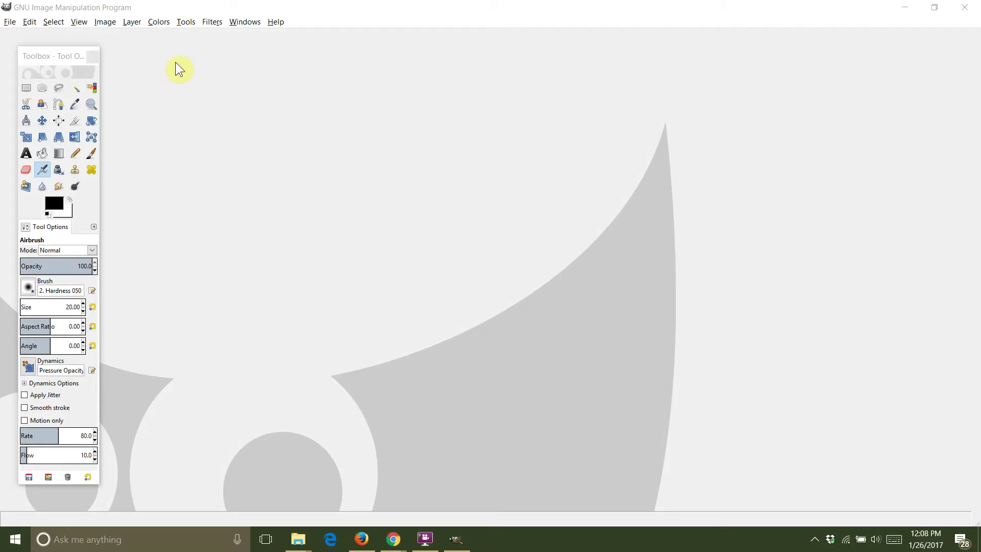
Open the recently used pencil-lettering photo 20170126_101233.jpg
click(7, 23)
click(35, 60)
click(302, 86)
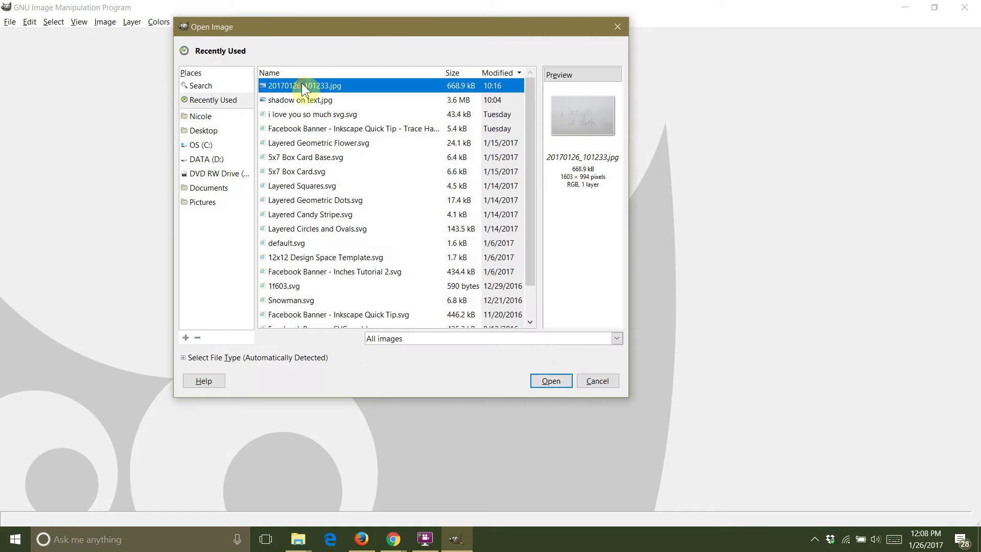
click(554, 382)
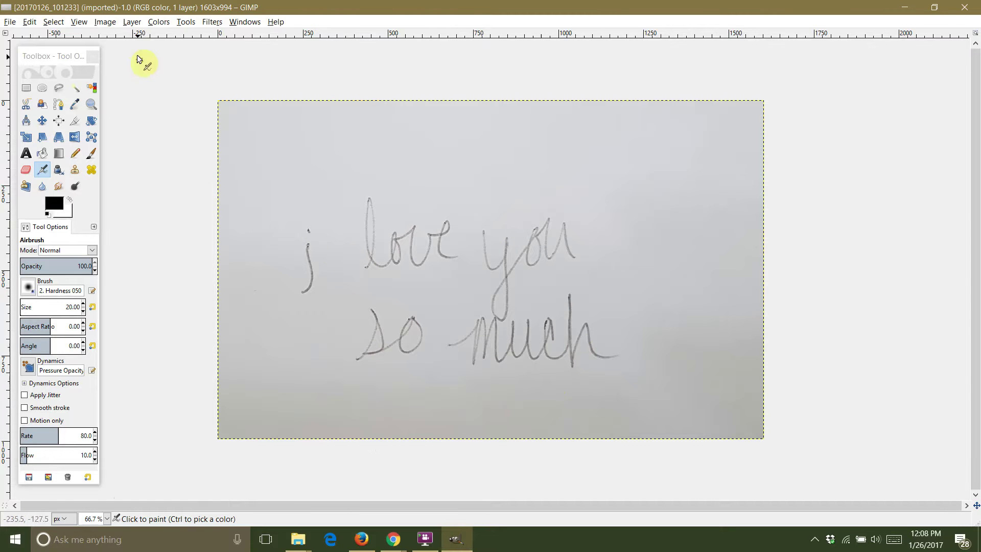
Desaturate and darken the pencil-lettering photo with Hue-Saturation, using saturation -100 and lightness -66
click(149, 22)
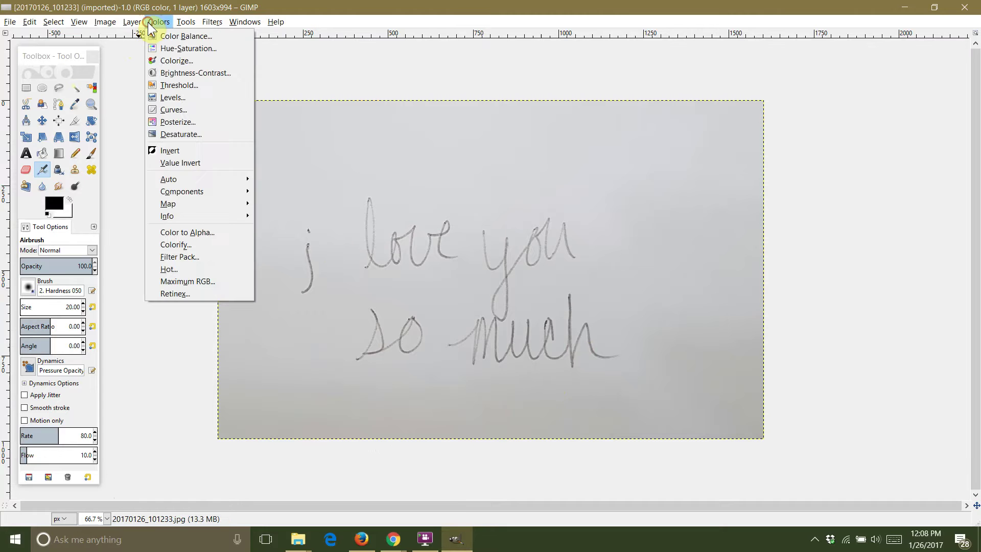
click(168, 48)
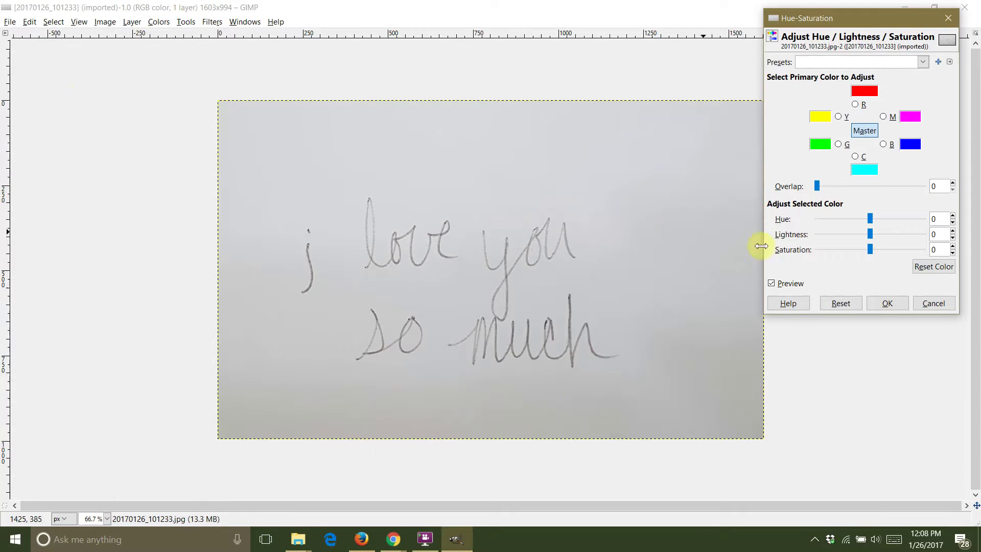
drag(870, 252, 808, 250)
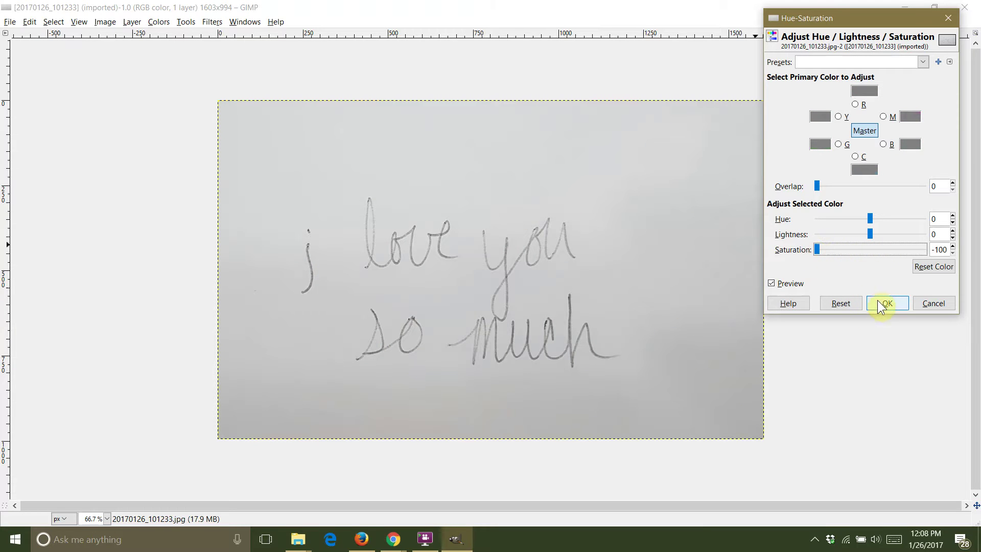
drag(872, 235, 836, 234)
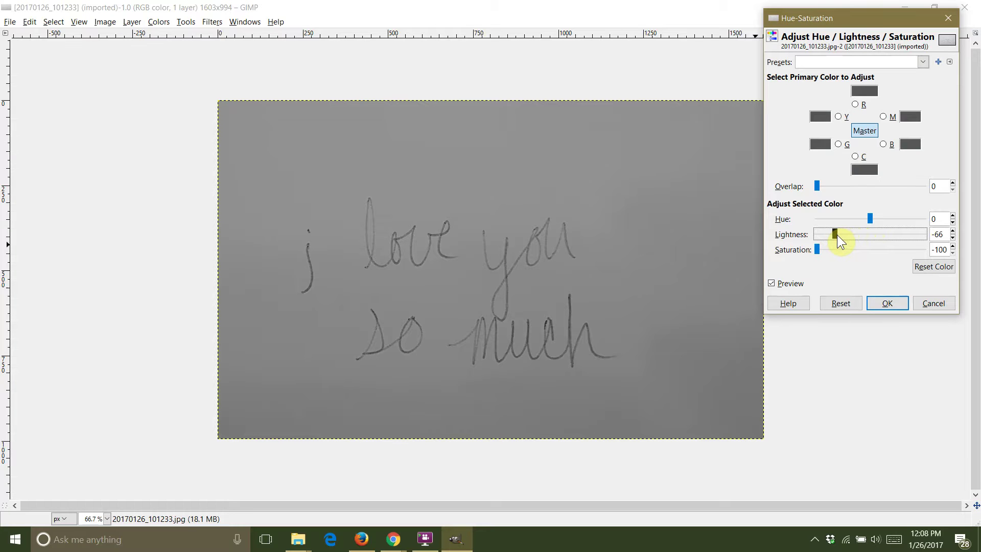
click(881, 302)
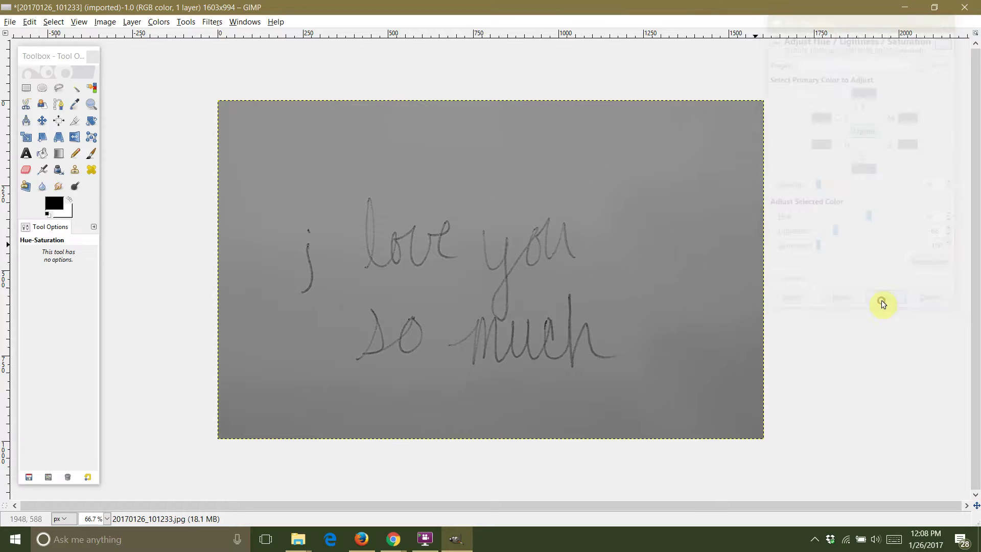
Turn the pencil lettering stark black on white with Brightness-Contrast, using brightness 4 and contrast 127
click(158, 22)
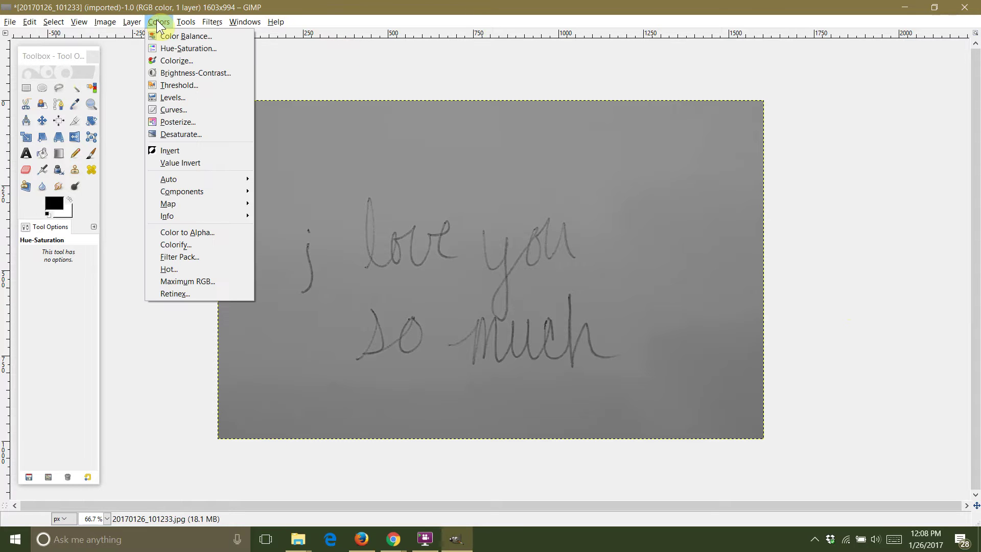
click(173, 72)
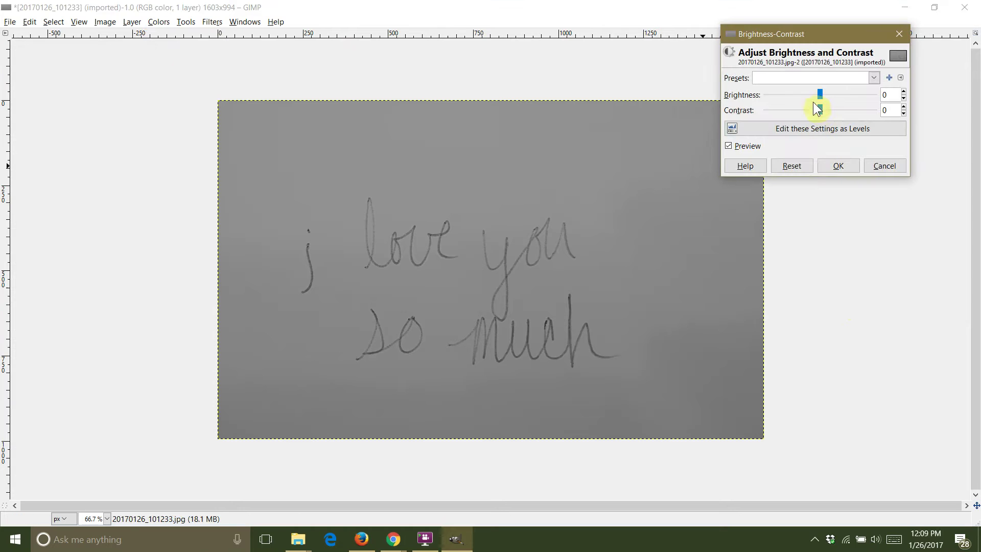
drag(824, 112, 832, 92)
drag(831, 92, 879, 112)
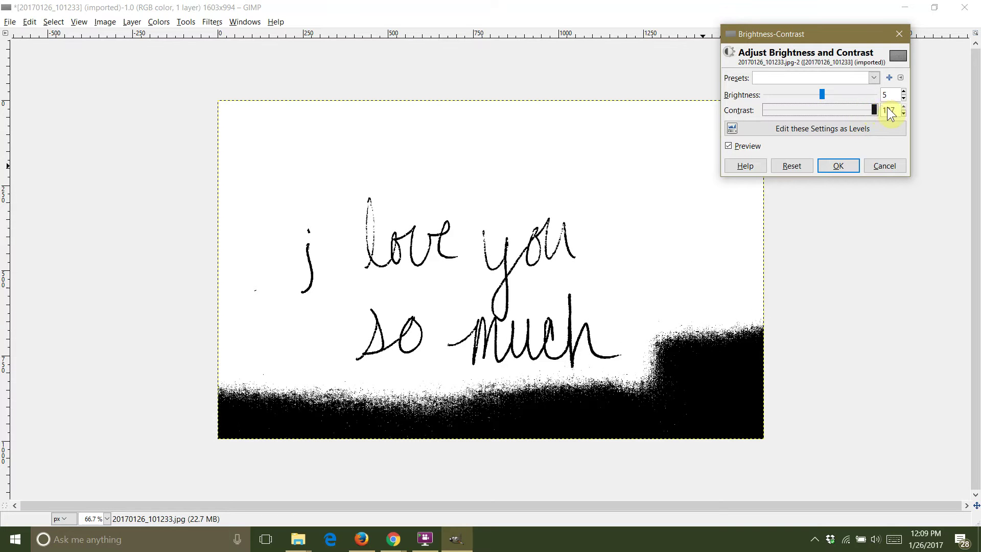
drag(826, 94, 823, 94)
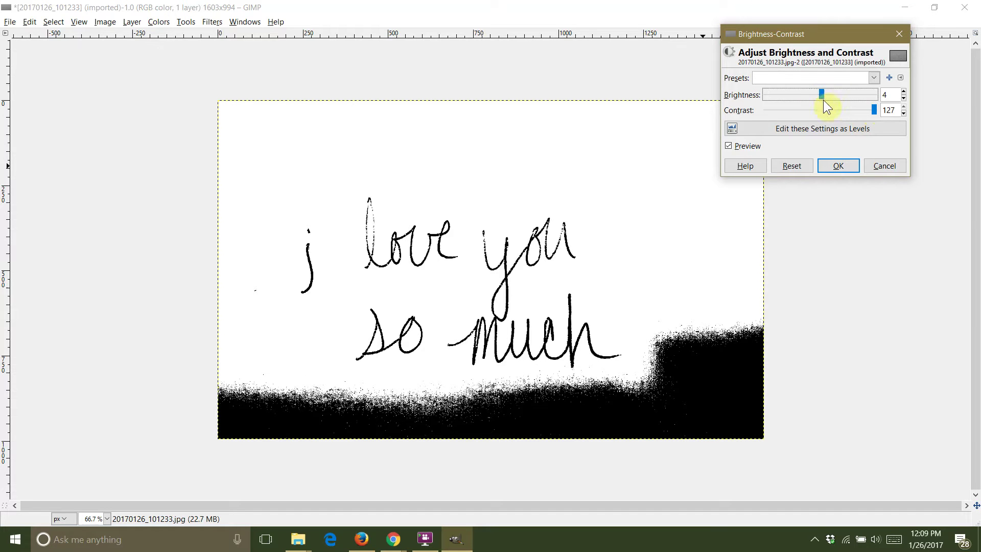
click(830, 171)
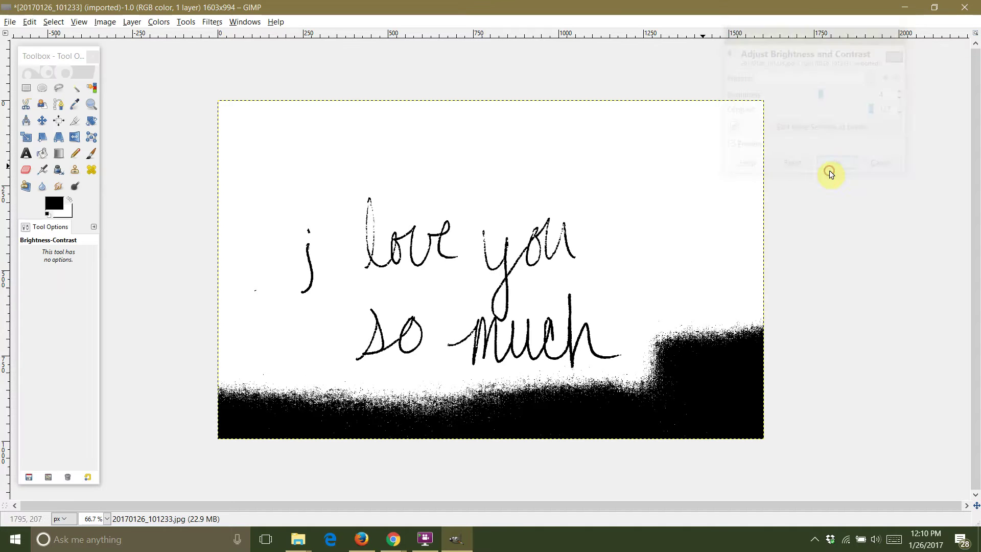
Crop the image to a rectangular selection of about 1023 × 612 px around the lettering, excluding the dark lower shadow
click(27, 89)
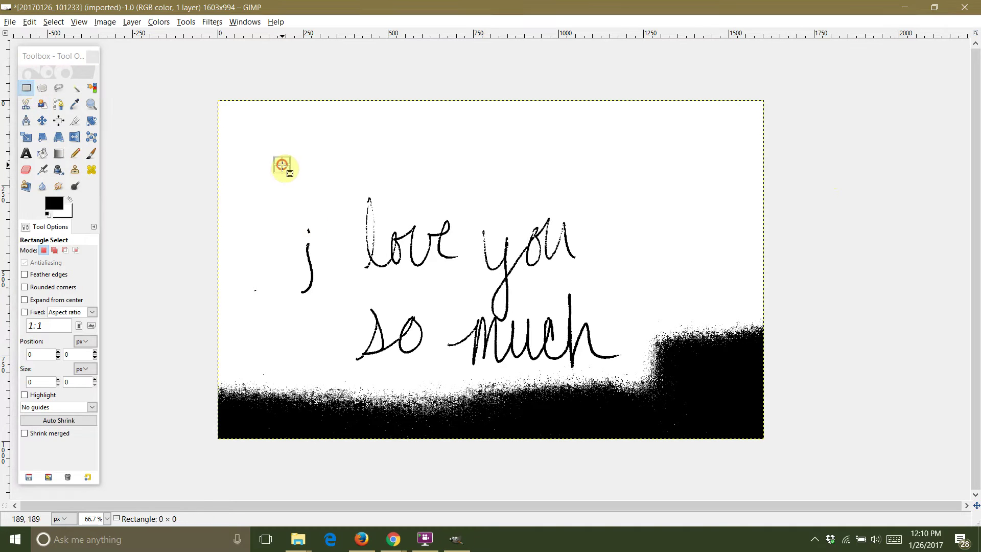
drag(282, 165, 630, 373)
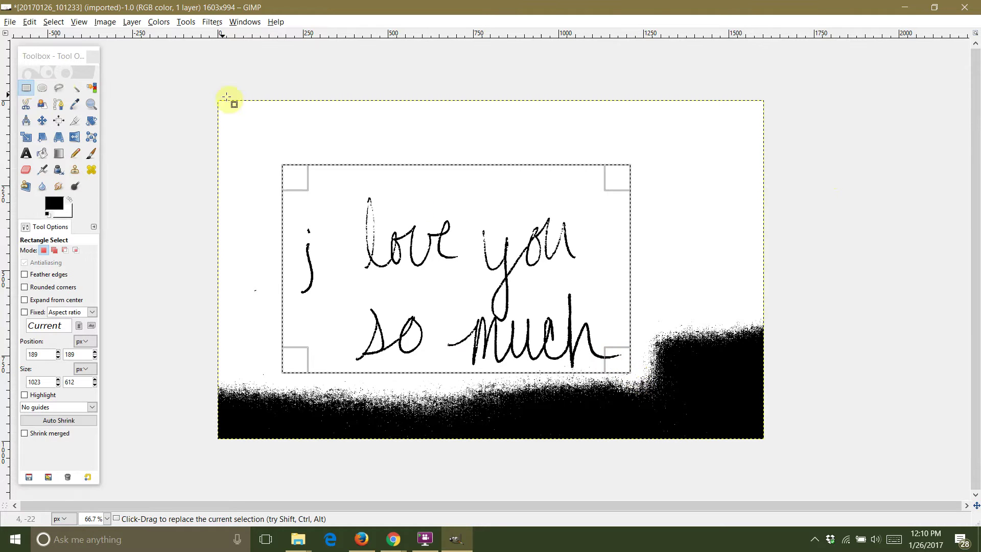
click(100, 21)
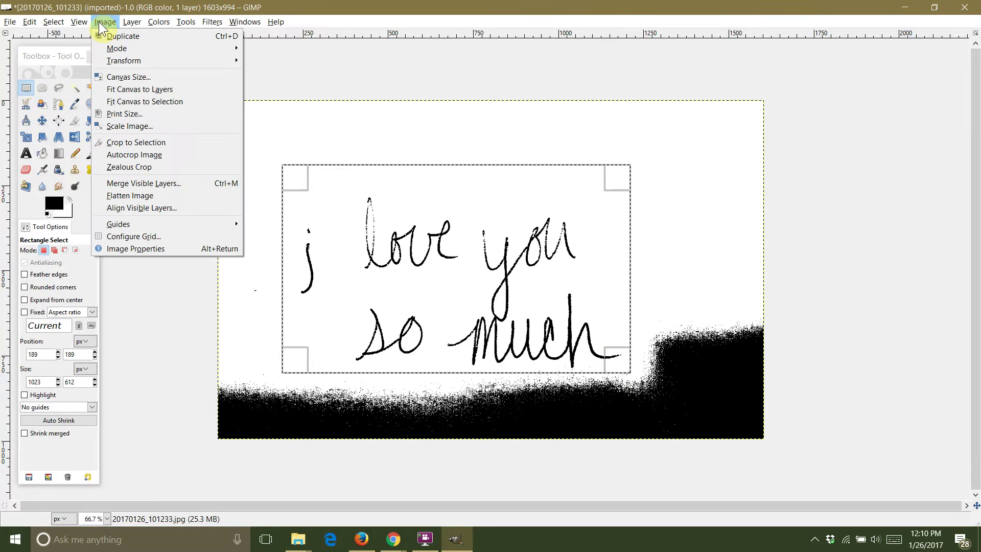
click(163, 141)
click(26, 88)
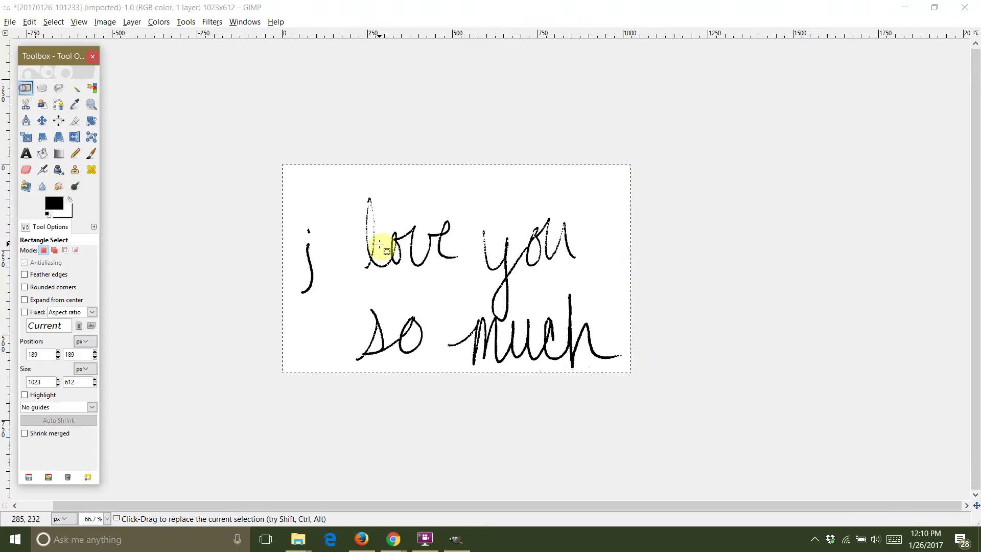
Choose the Pencil tool with the 1. Pixel brush, try a dab on the broken "l" of "love", and undo it
scroll(383, 248, up, 2)
scroll(238, 205, up, 2)
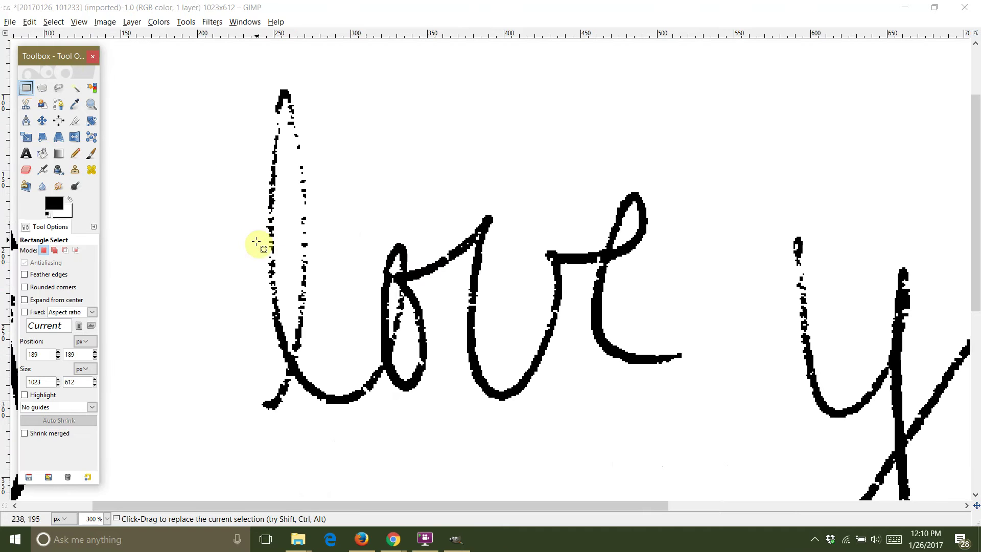
click(76, 154)
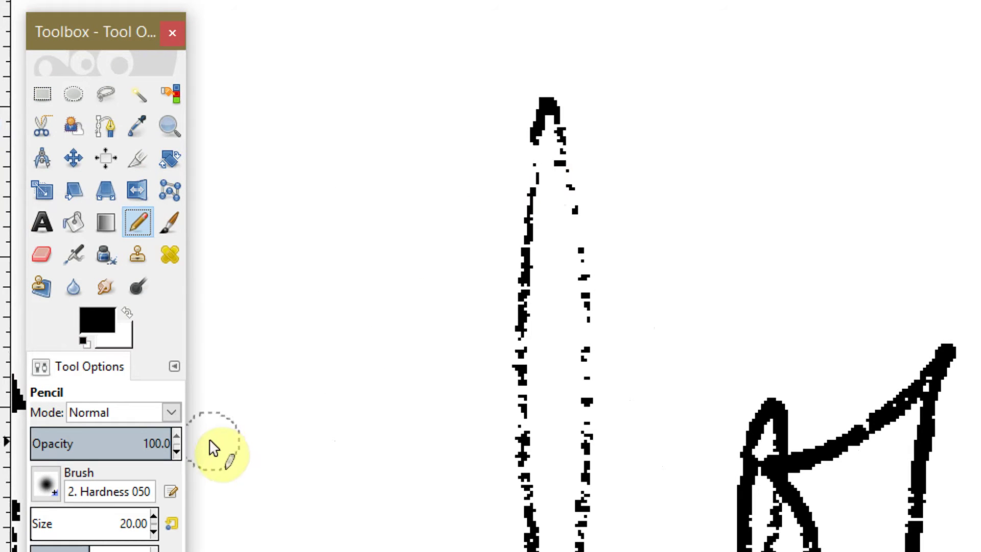
click(51, 488)
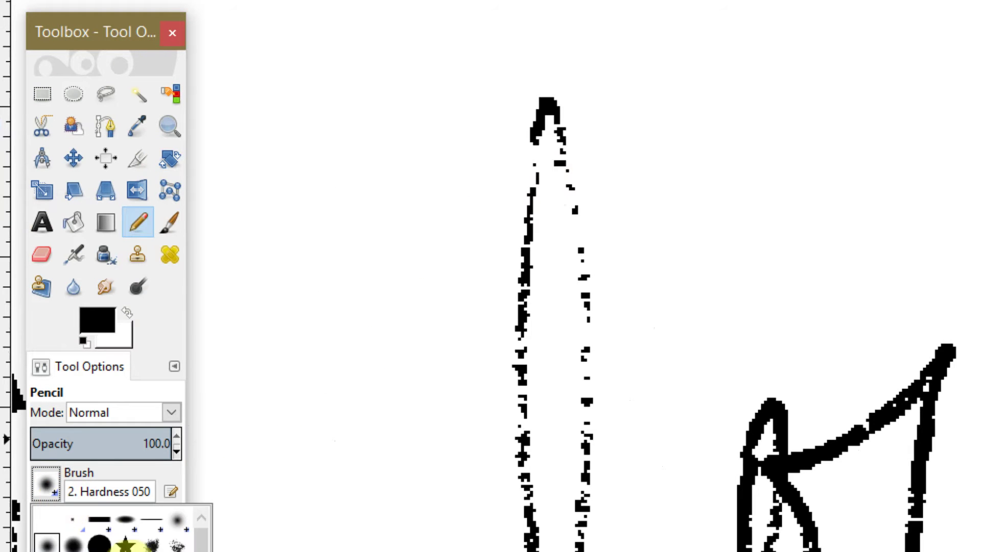
click(73, 519)
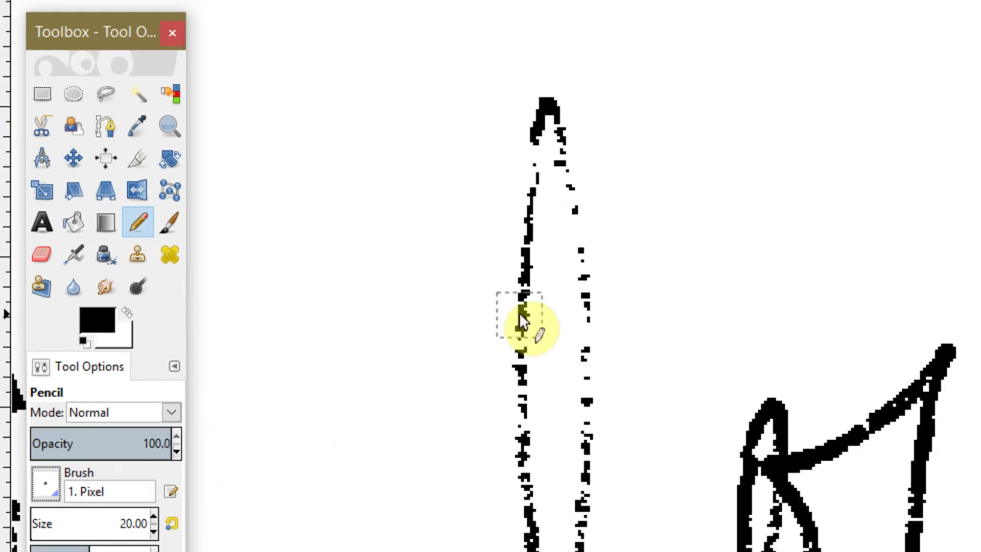
click(522, 312)
key(ctrl+z)
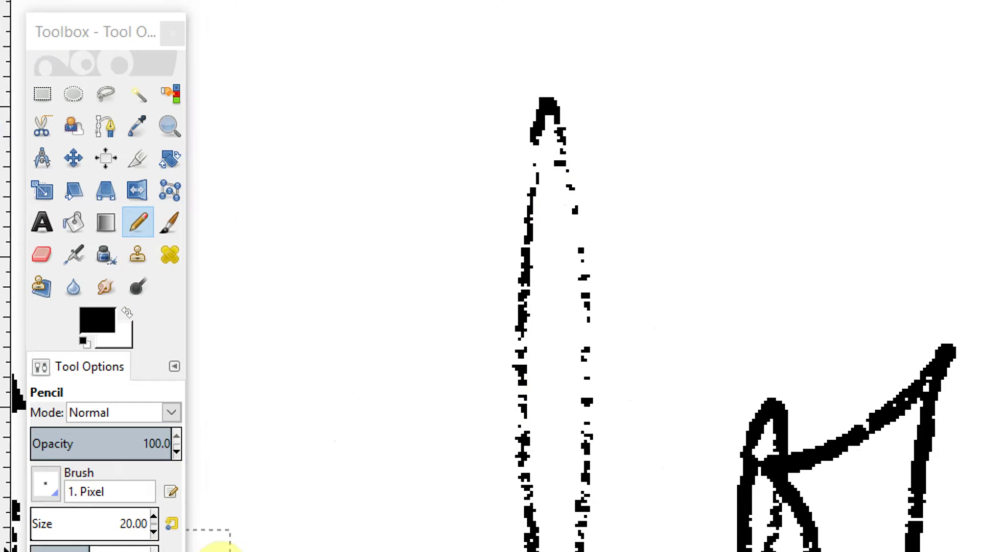
Set the pencil size to 2 and fill the broken outline of the "l" in "love" in black
click(153, 531)
click(154, 531)
click(153, 534)
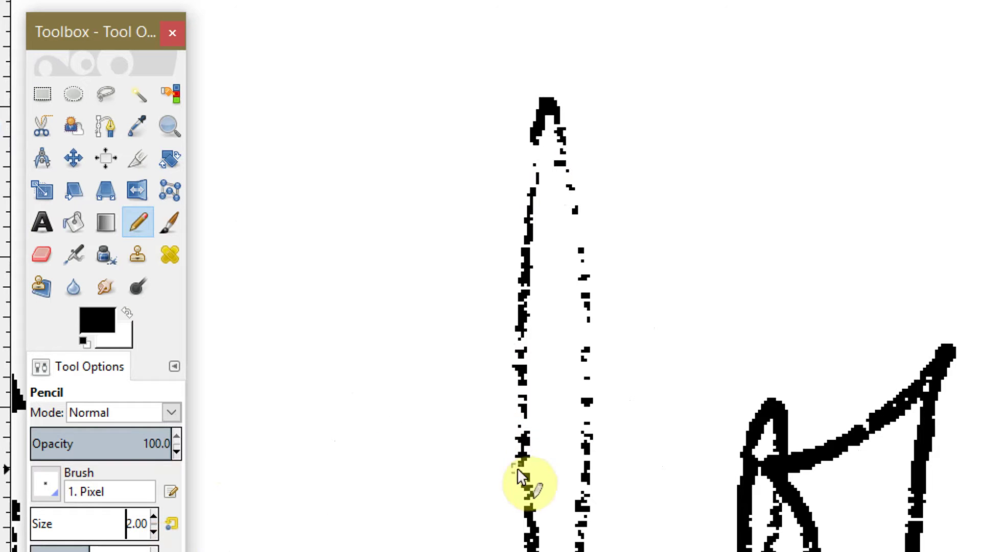
click(535, 135)
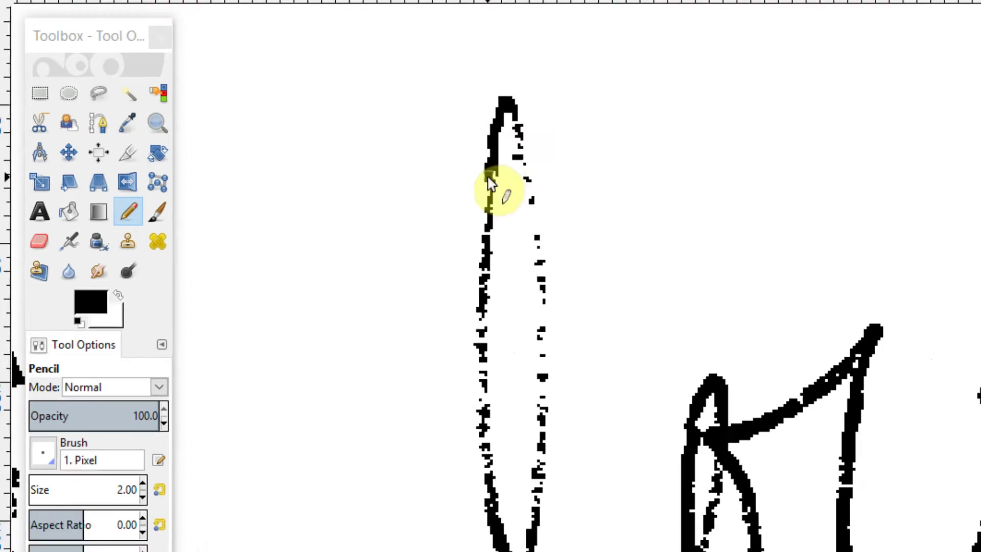
drag(354, 148, 351, 374)
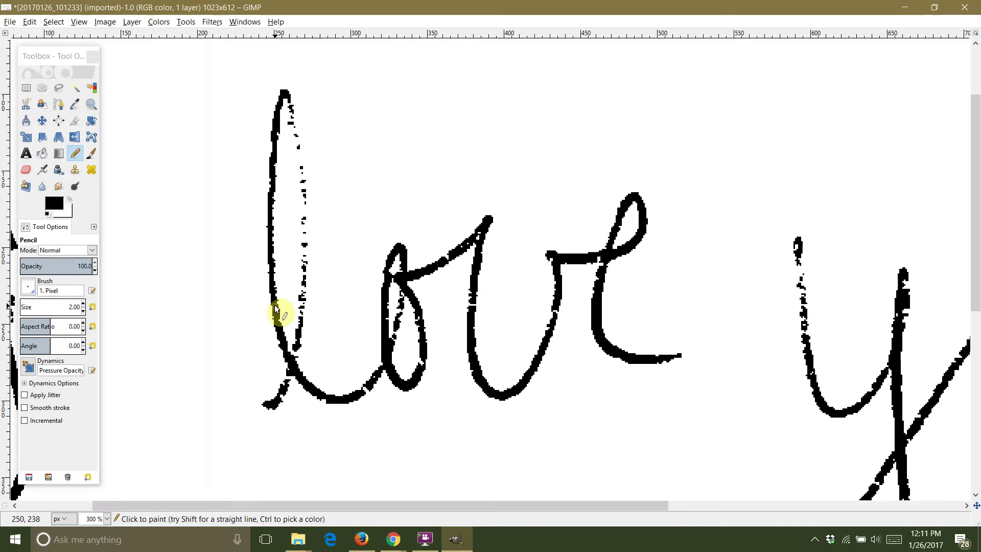
drag(289, 99, 300, 170)
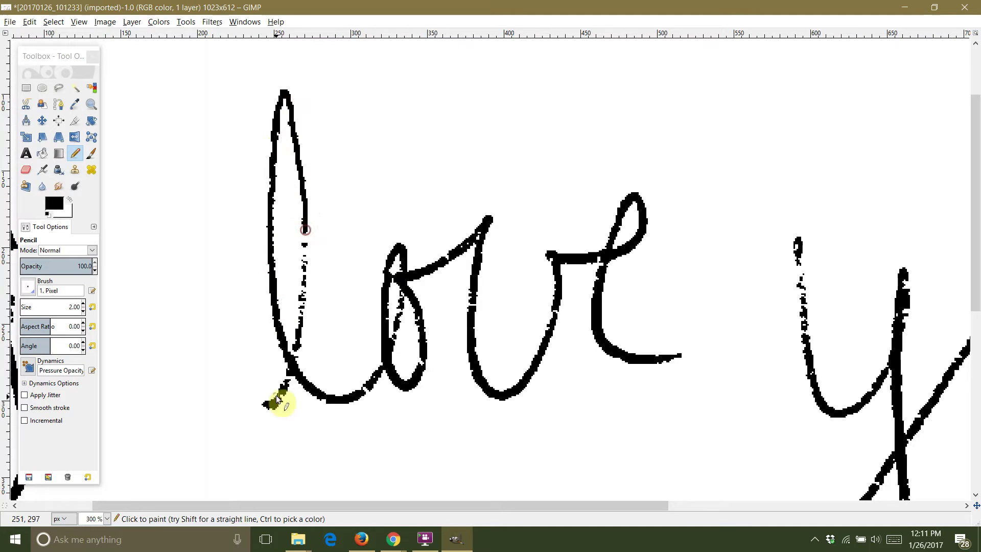
drag(305, 265, 303, 306)
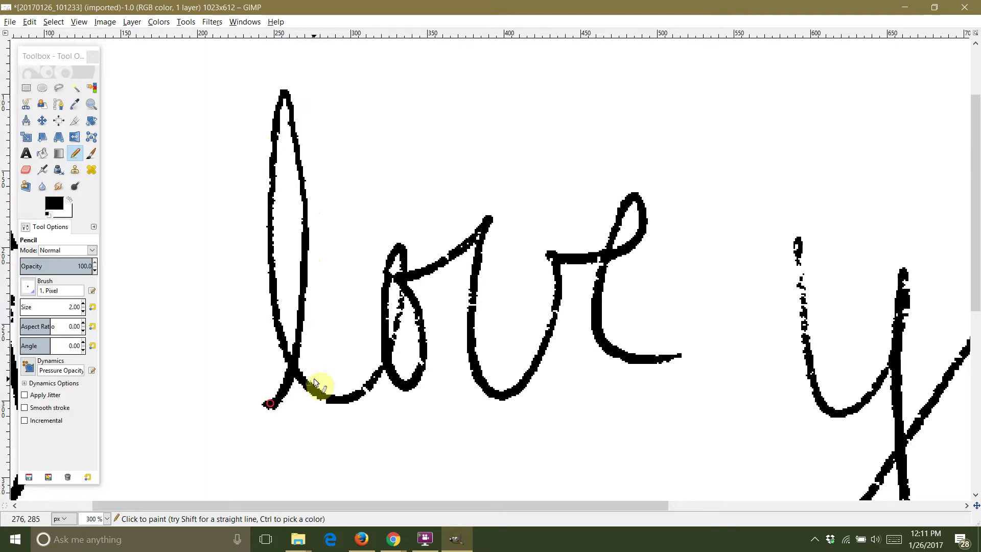
Fill the gaps in the stroke joining "l" to "o" and in the "o" and "v" of "love" with black pencil strokes
drag(314, 383, 390, 342)
drag(324, 396, 348, 400)
drag(415, 303, 420, 365)
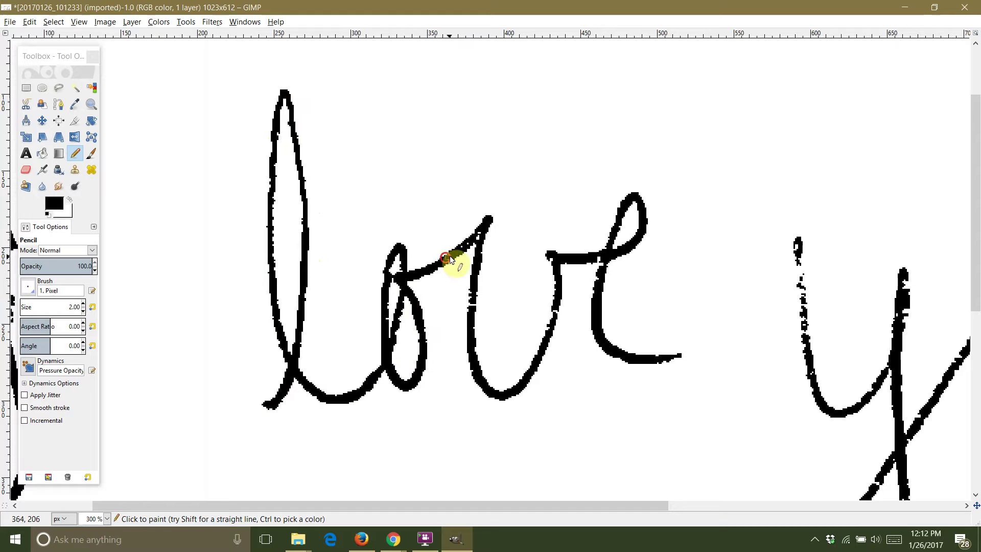
drag(448, 257, 481, 231)
drag(471, 300, 471, 318)
drag(558, 307, 555, 318)
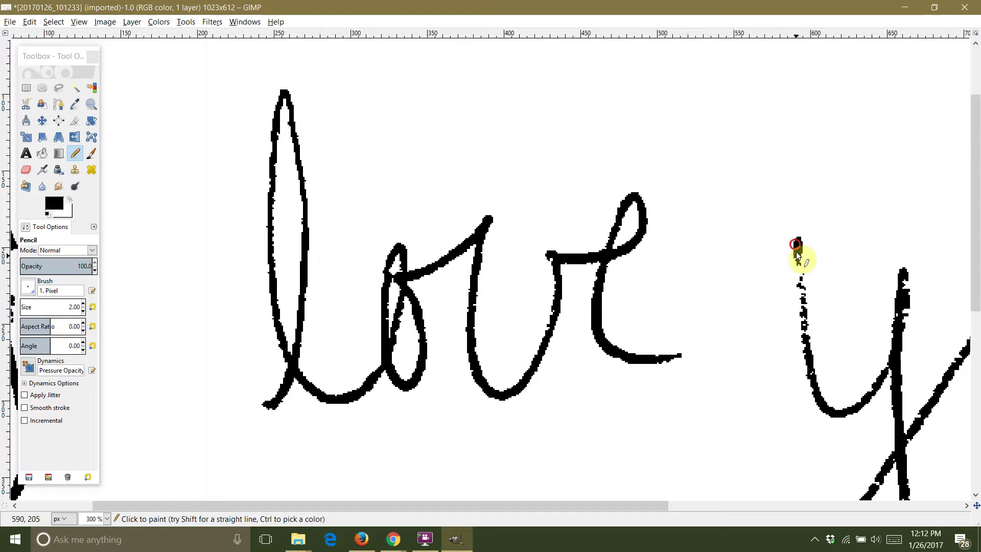
Fill the broken parts of the "y", "u" and upper "o" loop in "you" with black pencil strokes
drag(799, 252, 805, 364)
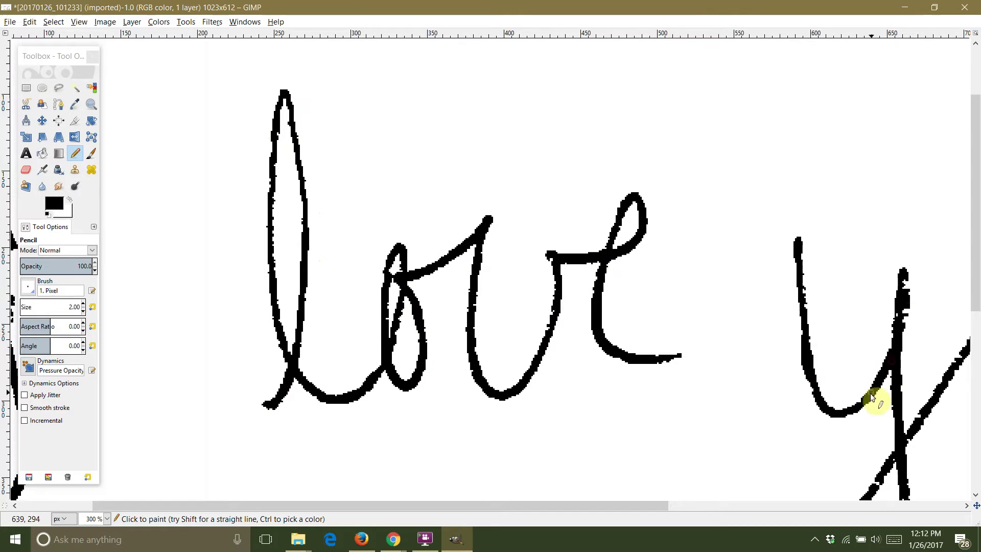
scroll(898, 312, down, 5)
drag(597, 506, 773, 505)
scroll(835, 193, up, 7)
scroll(835, 192, down, 3)
drag(800, 176, 793, 218)
drag(788, 239, 787, 288)
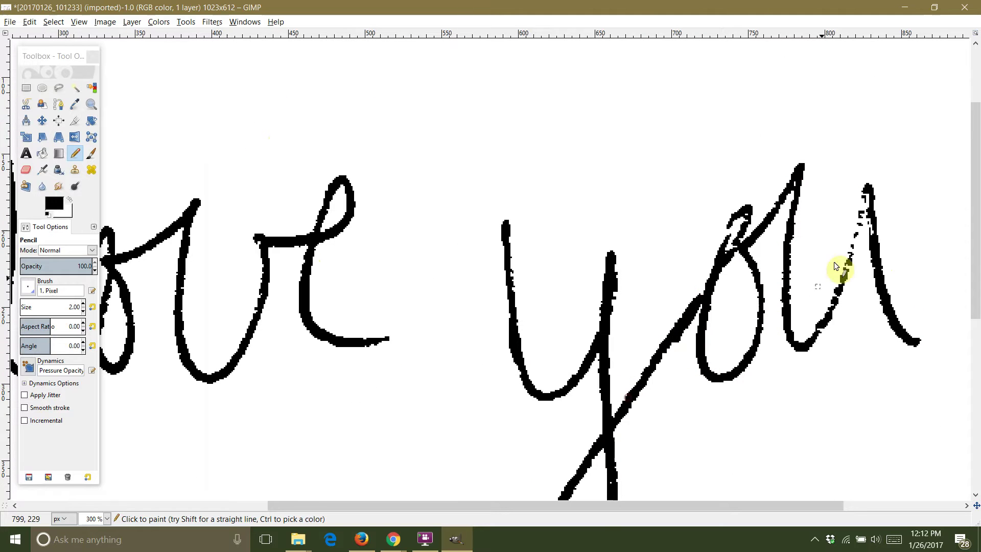
mouse_move(862, 190)
mouse_down()
mouse_move(851, 260)
mouse_move(810, 344)
mouse_move(872, 225)
mouse_move(863, 261)
mouse_up()
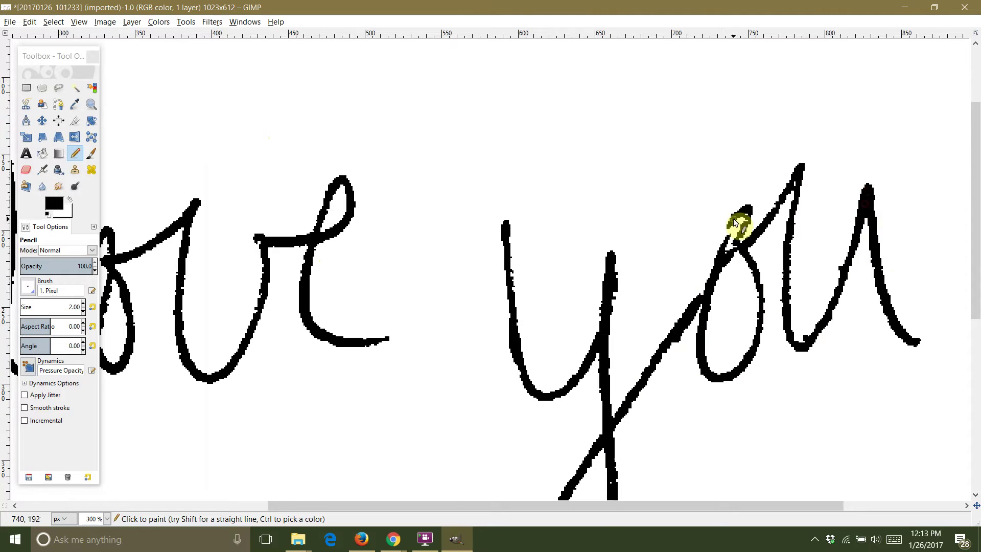
mouse_move(738, 219)
mouse_down()
mouse_move(793, 274)
mouse_move(783, 298)
mouse_up()
Touch up the lead-in stroke and the body of the "m" in "much" with the pencil to close the remaining gaps
scroll(810, 199, down, 7)
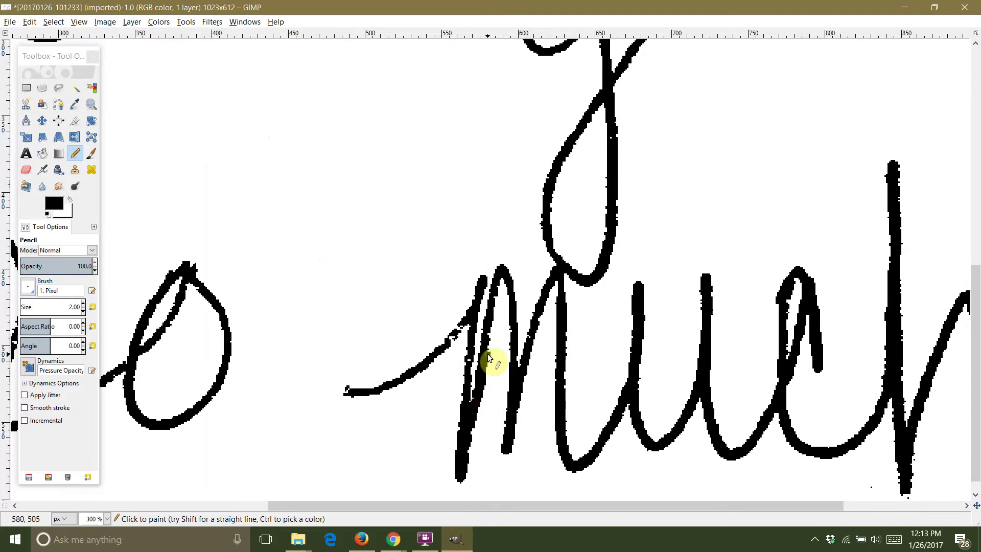
drag(469, 318, 449, 341)
drag(355, 391, 353, 392)
scroll(657, 486, right, 3)
scroll(466, 76, left, 8)
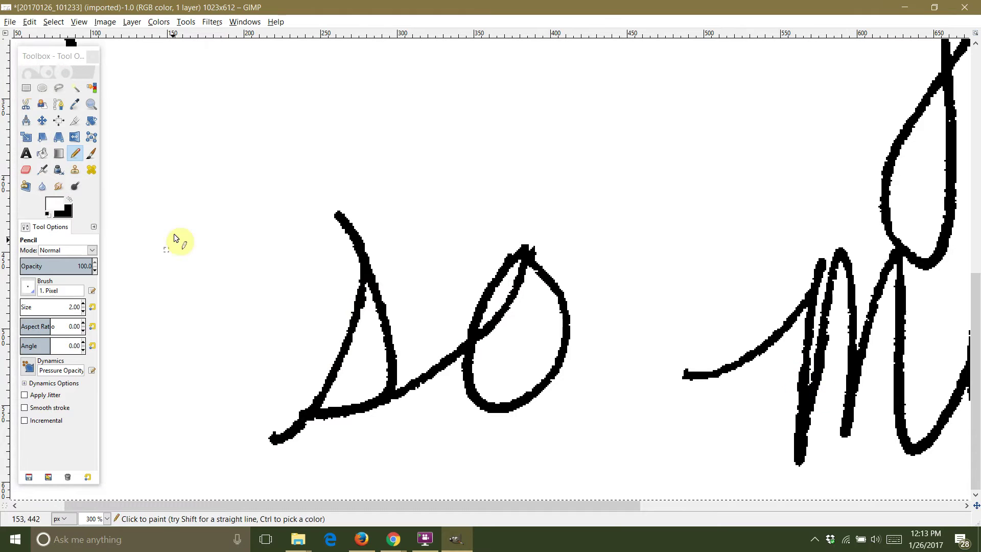
click(898, 354)
click(853, 310)
click(819, 265)
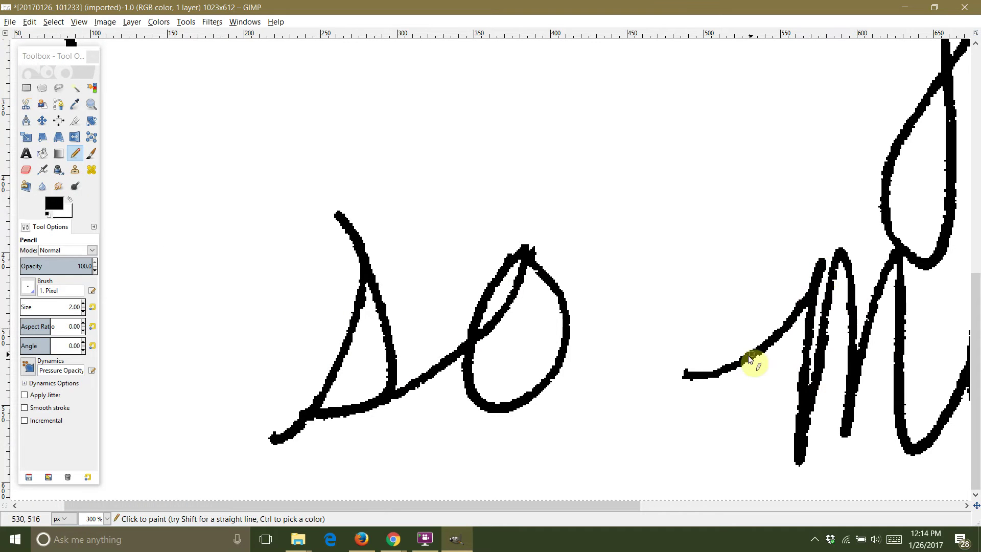
click(692, 375)
Select the white background by color and invert the selection so that it covers the black lettering
scroll(562, 363, down, 3)
scroll(268, 250, up, 7)
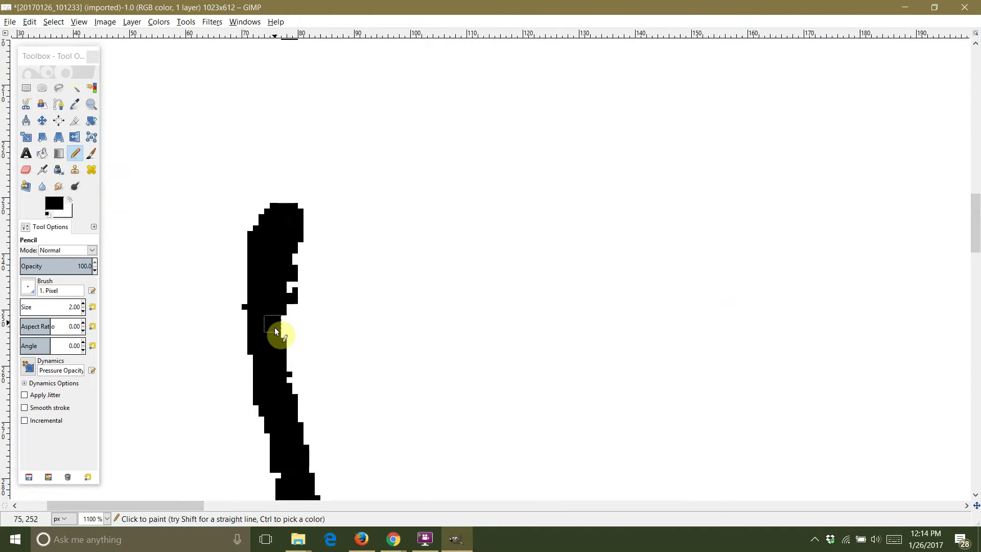
scroll(275, 329, down, 7)
scroll(475, 285, up, 7)
scroll(532, 376, down, 4)
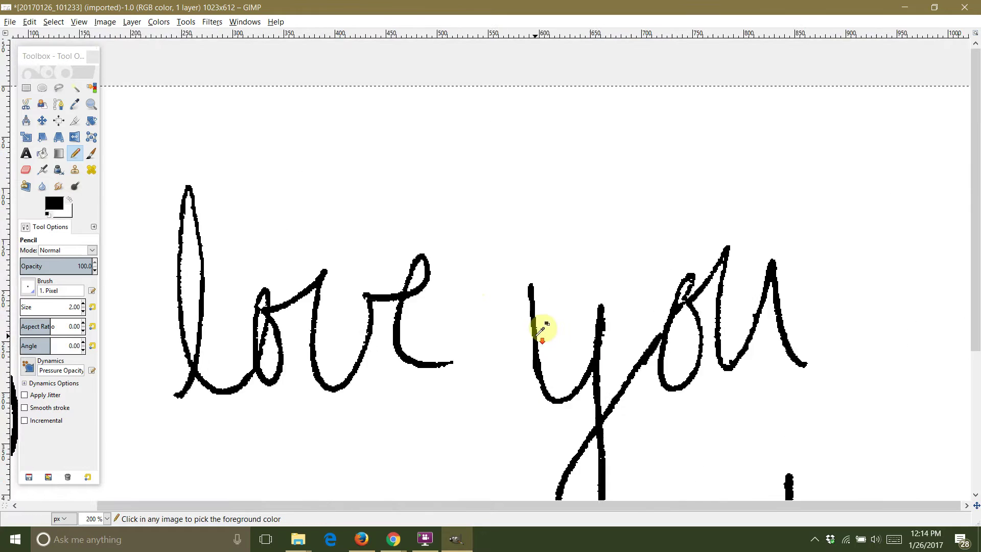
scroll(540, 329, down, 2)
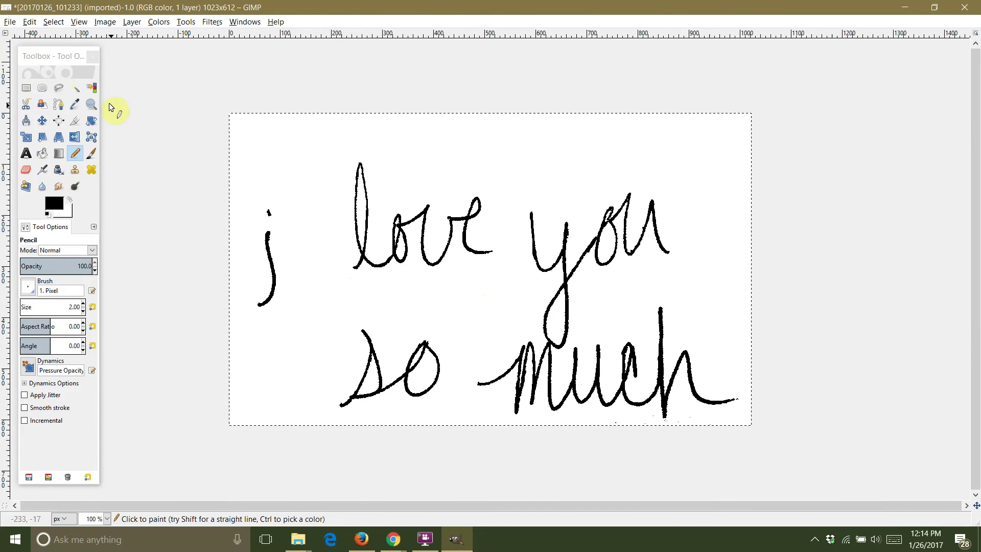
click(75, 88)
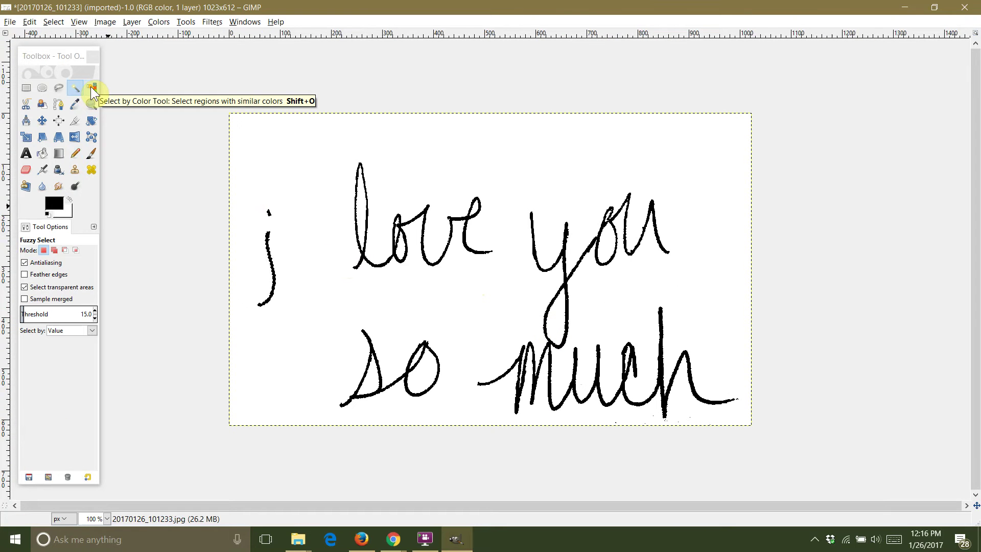
click(91, 89)
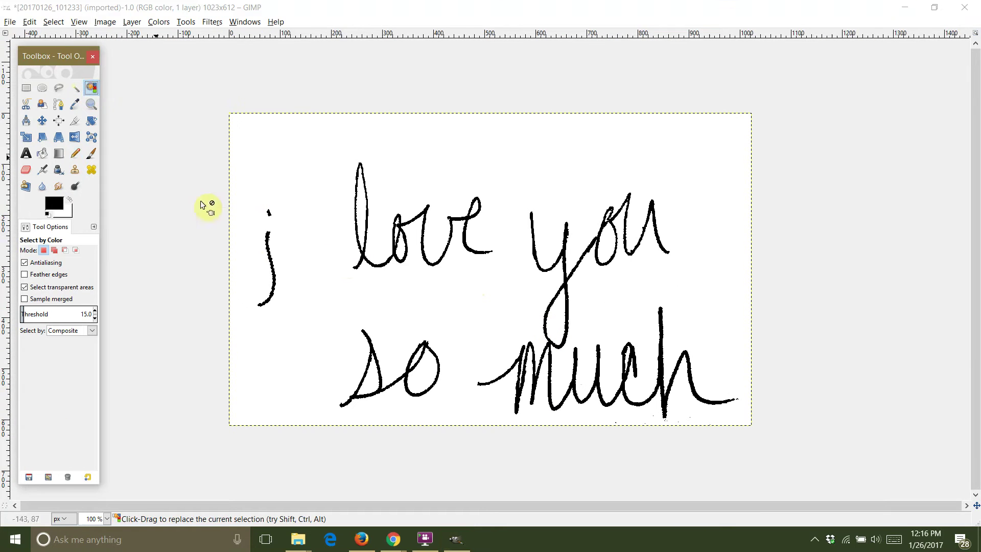
click(278, 223)
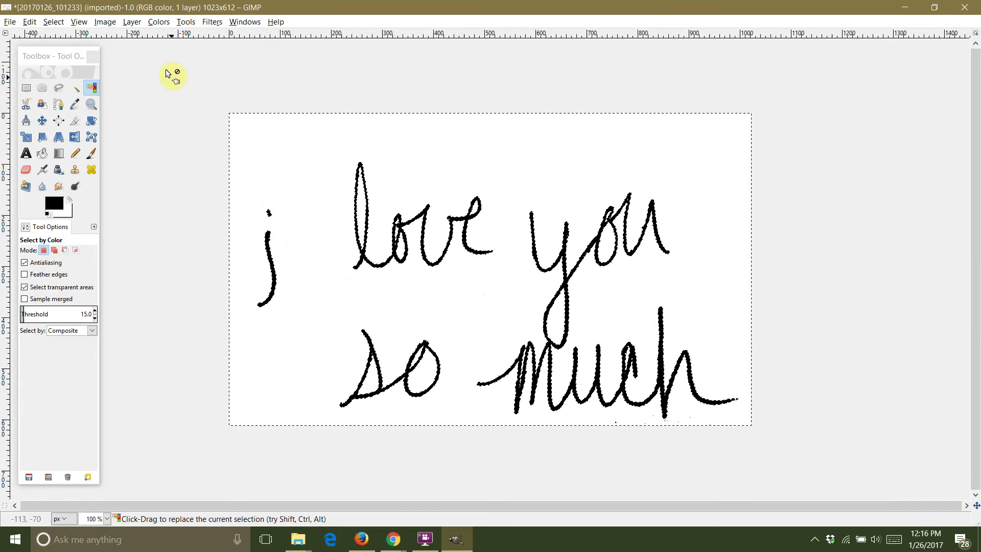
click(54, 22)
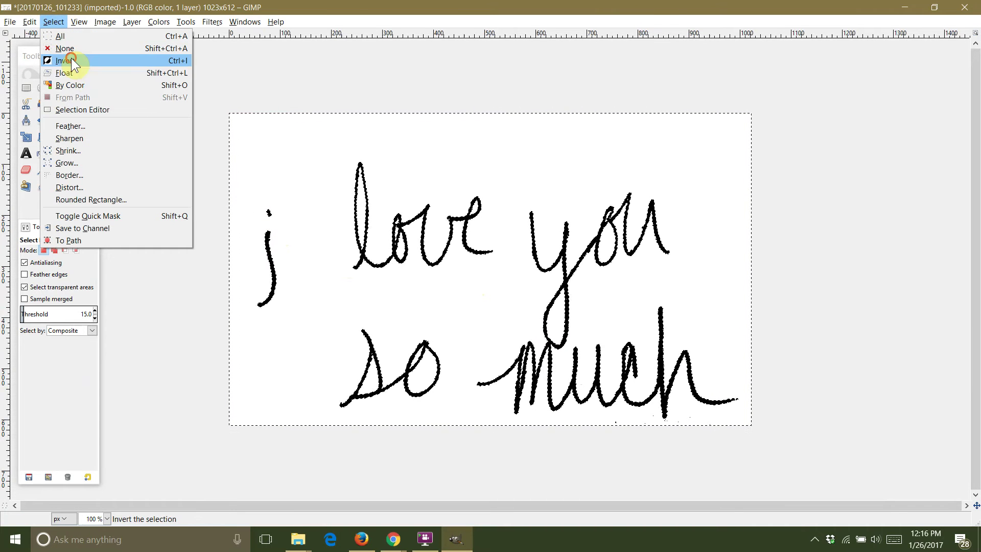
click(72, 61)
Grow the lettering selection by 2 px
click(54, 22)
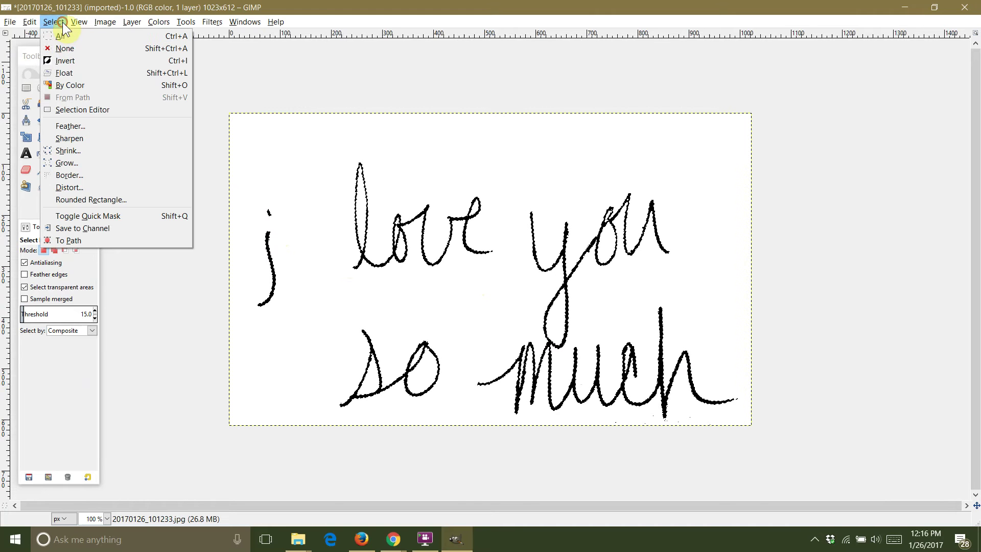
click(49, 163)
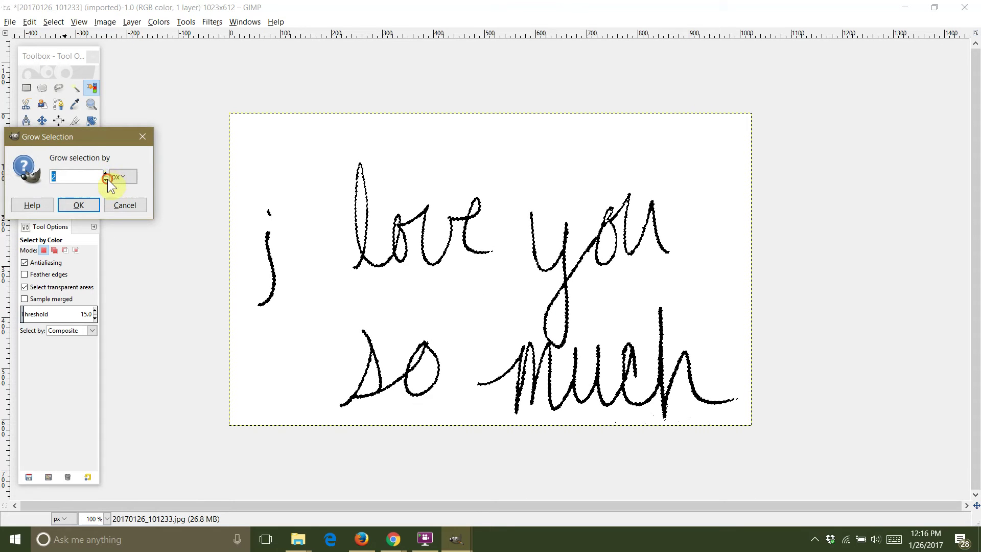
click(106, 178)
click(106, 172)
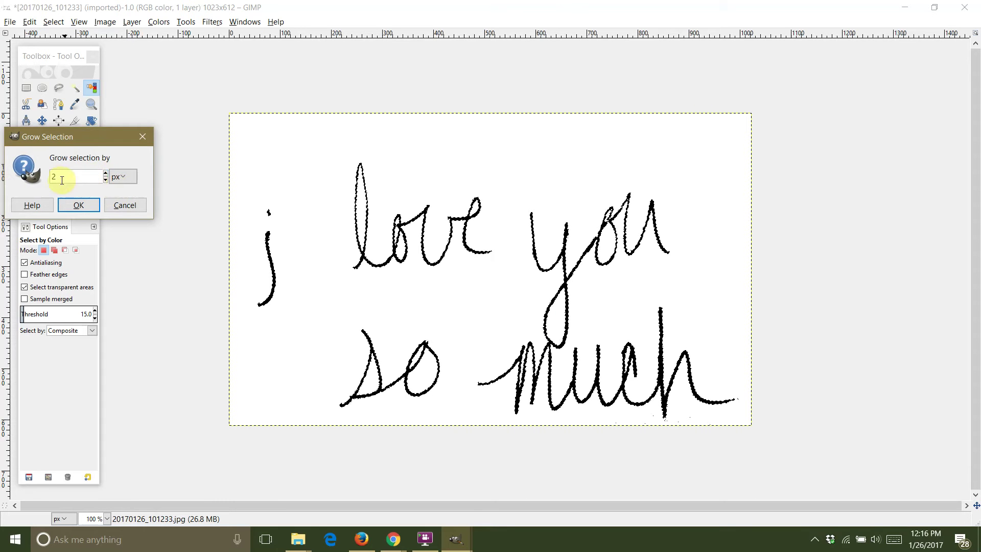
click(78, 203)
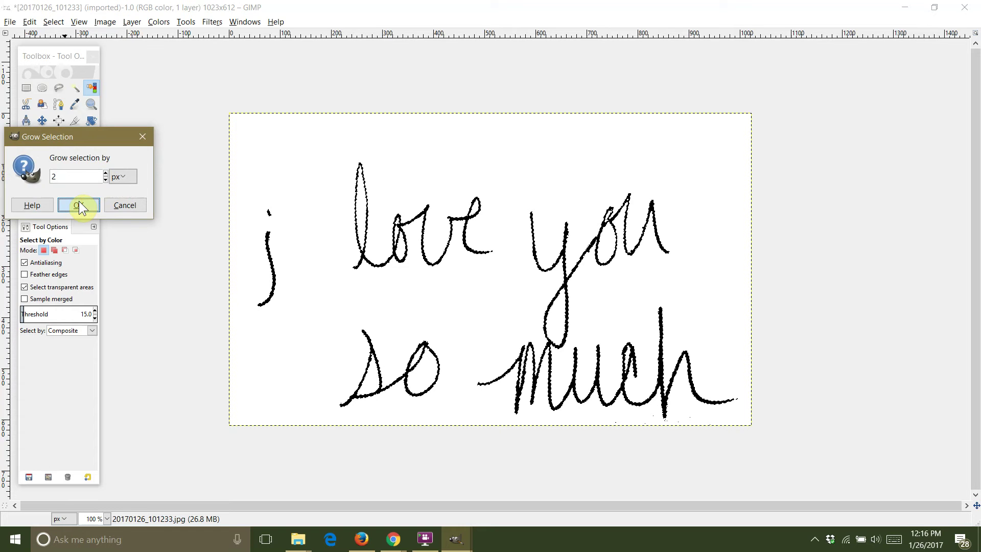
click(79, 204)
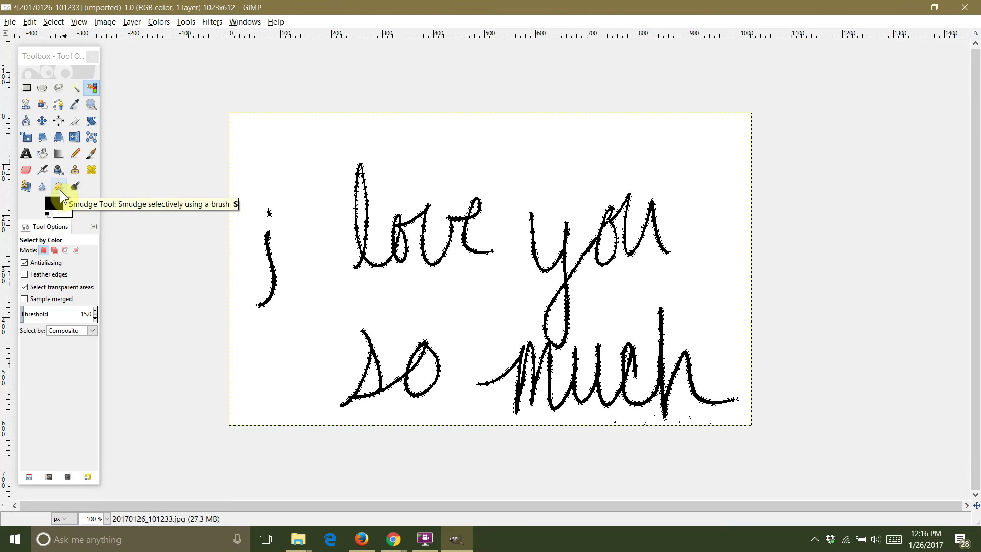
Paint the grown selection of the "j" and its dot black with the Paintbrush at size 83
click(92, 154)
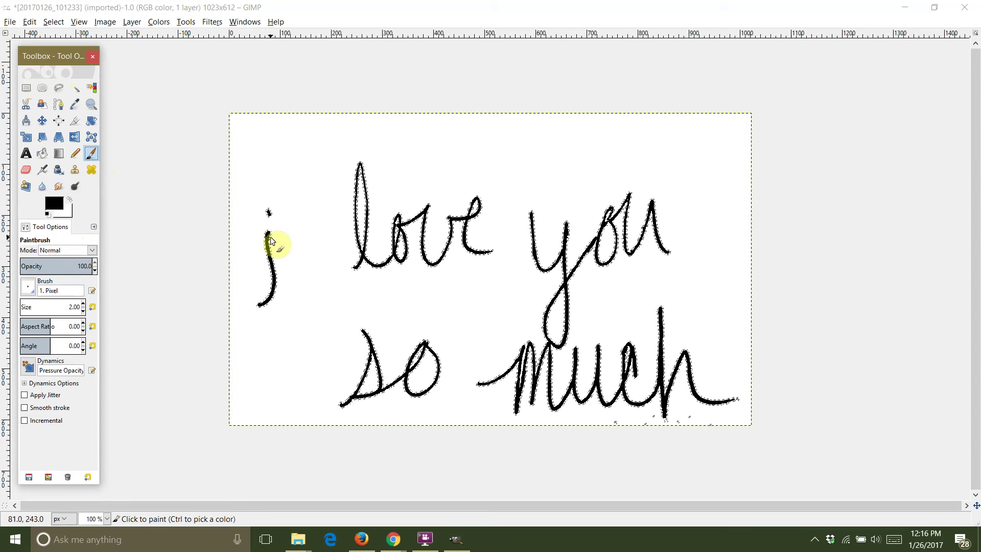
drag(272, 244, 265, 251)
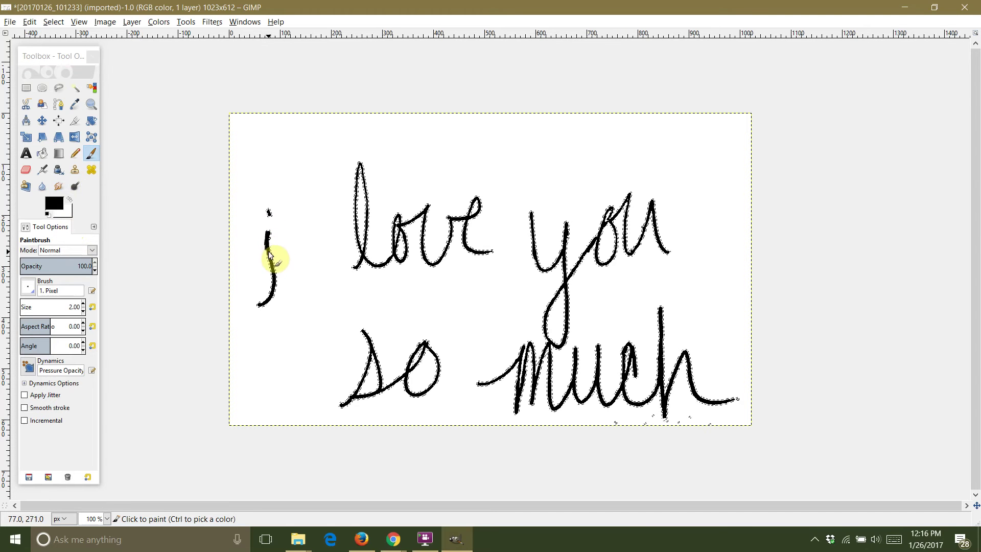
key(ctrl+z)
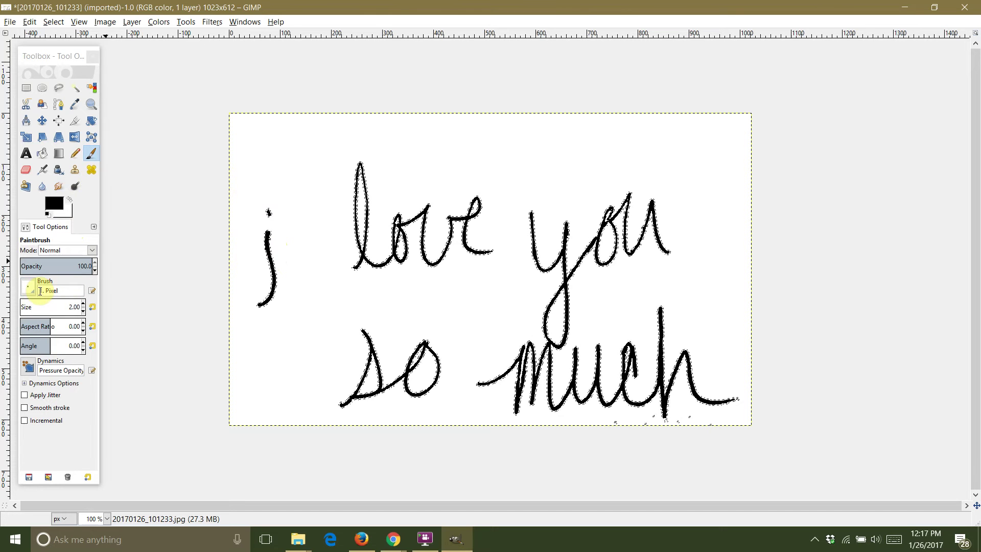
click(83, 303)
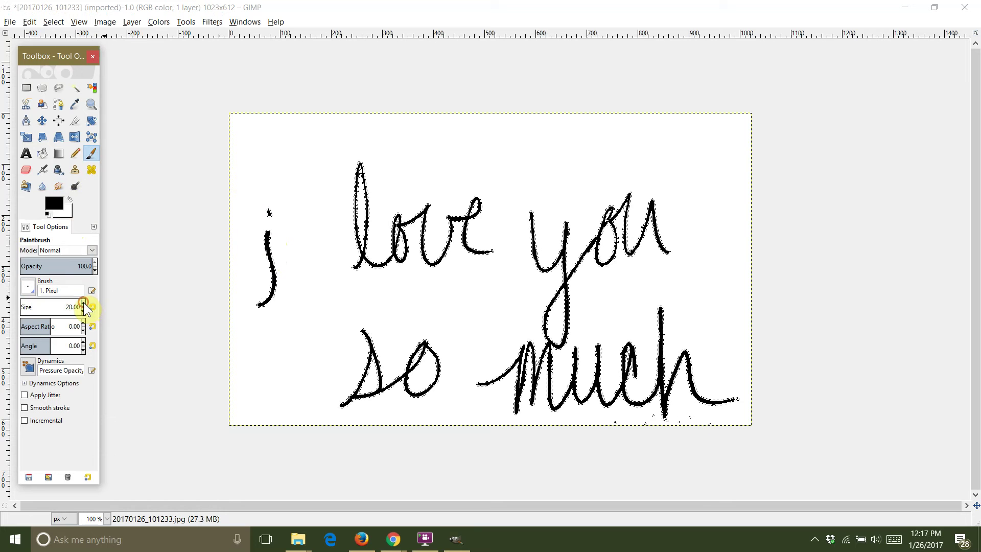
click(83, 302)
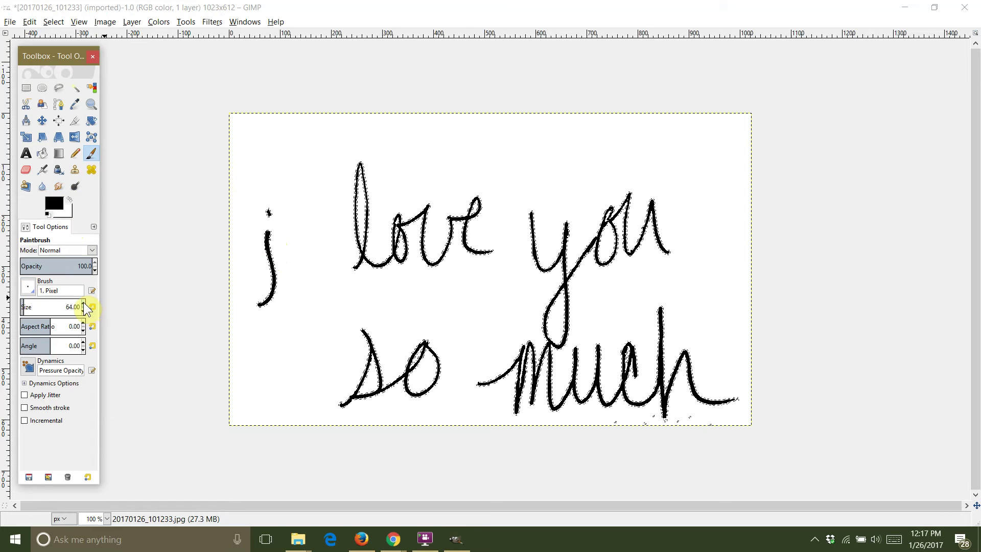
click(269, 213)
drag(268, 233, 257, 310)
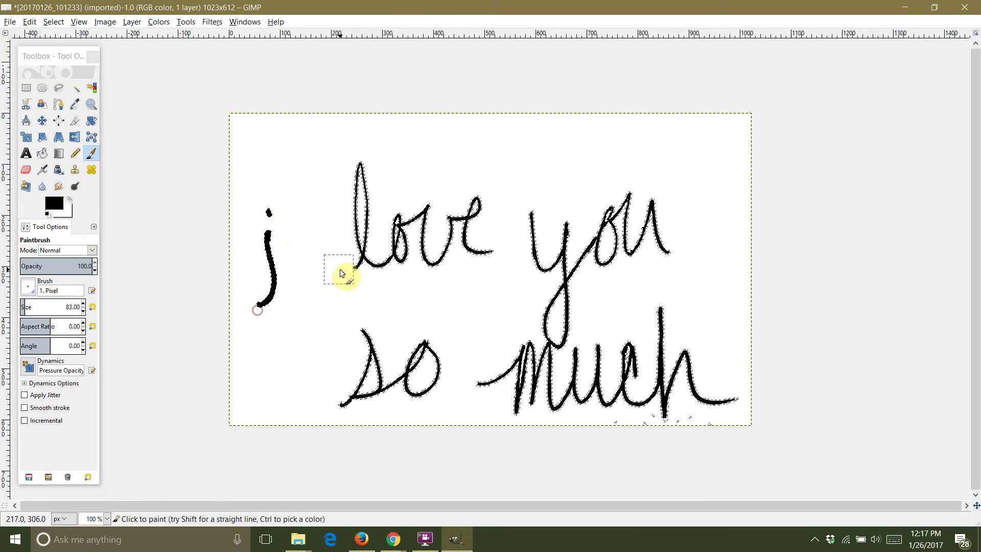
Paint the grown selection black over the words "love", "you", "so" and "much" to thicken the lettering
mouse_move(352, 267)
mouse_down()
mouse_move(373, 202)
mouse_move(361, 162)
mouse_move(366, 262)
mouse_move(391, 256)
mouse_move(406, 212)
mouse_move(398, 238)
mouse_move(433, 237)
mouse_move(428, 206)
mouse_move(440, 260)
mouse_move(464, 216)
mouse_move(479, 232)
mouse_move(493, 252)
mouse_up()
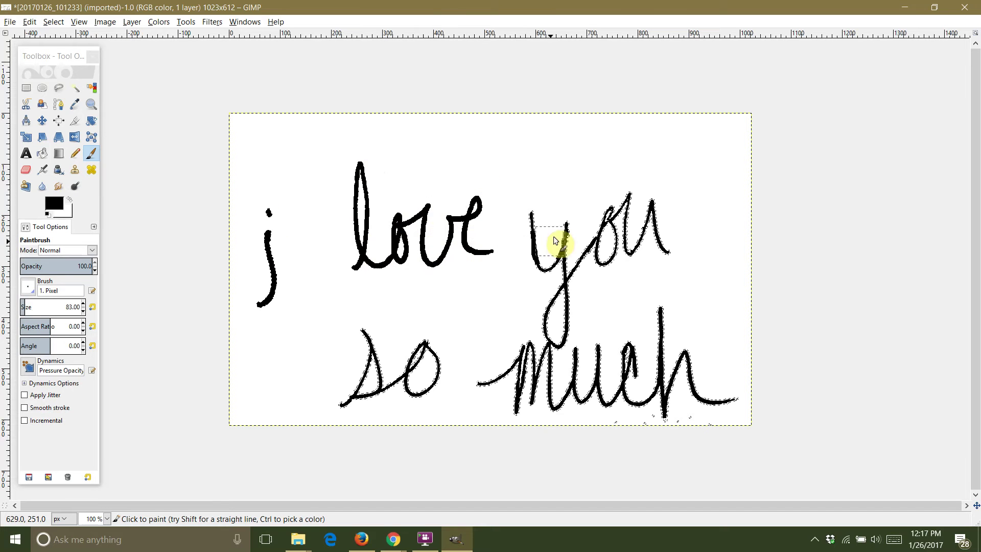
mouse_move(556, 240)
mouse_down()
mouse_move(566, 333)
mouse_move(620, 252)
mouse_move(634, 211)
mouse_move(669, 252)
mouse_up()
mouse_move(661, 308)
mouse_down()
mouse_move(685, 390)
mouse_move(739, 400)
mouse_up()
mouse_move(636, 352)
mouse_down()
mouse_move(586, 410)
mouse_move(546, 400)
mouse_move(499, 412)
mouse_up()
mouse_move(437, 353)
mouse_down()
mouse_move(407, 378)
mouse_move(423, 392)
mouse_move(357, 401)
mouse_move(344, 416)
mouse_up()
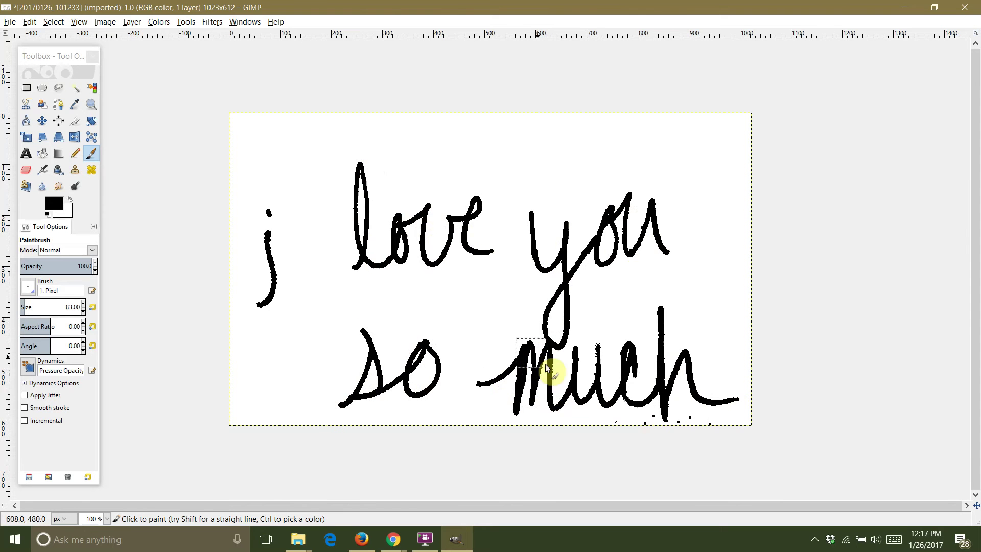
drag(524, 352, 493, 383)
mouse_move(625, 357)
mouse_down()
mouse_move(685, 376)
mouse_move(704, 400)
mouse_move(747, 393)
mouse_up()
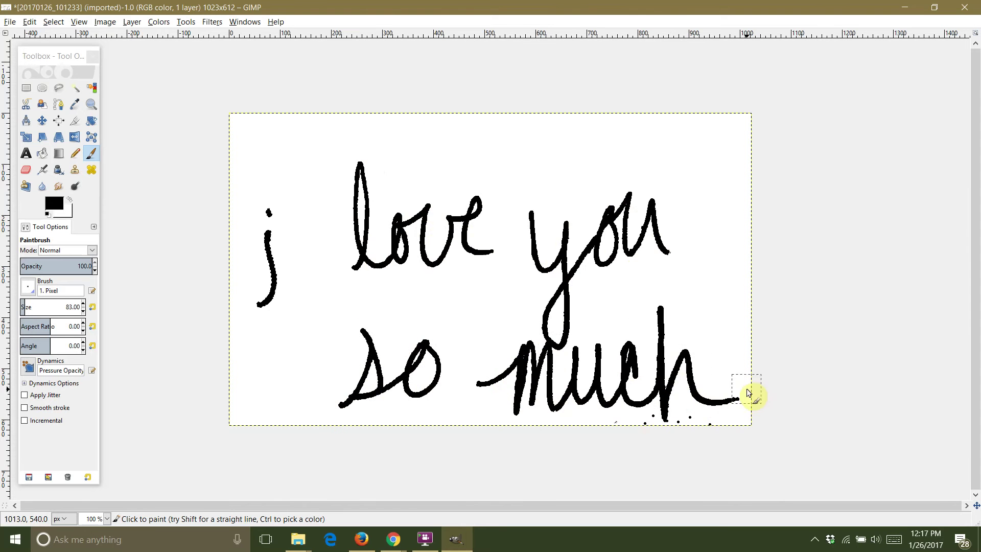
Clear the lettering selection and delete the stray black specks below the "uc" of "much", up to the "h" stem, using rectangular selections
click(26, 88)
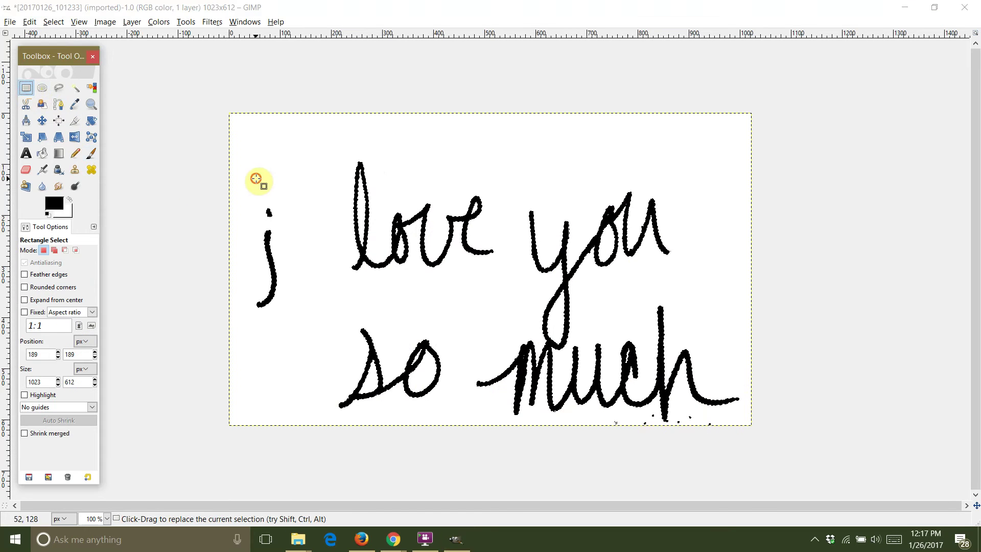
click(258, 179)
ctrl+scroll(681, 431, up, 5)
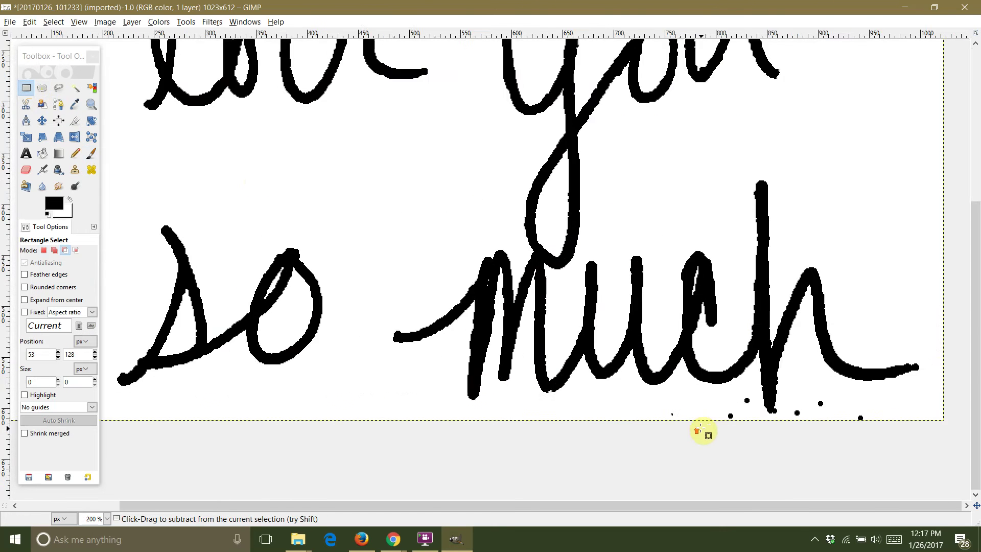
drag(571, 357, 811, 440)
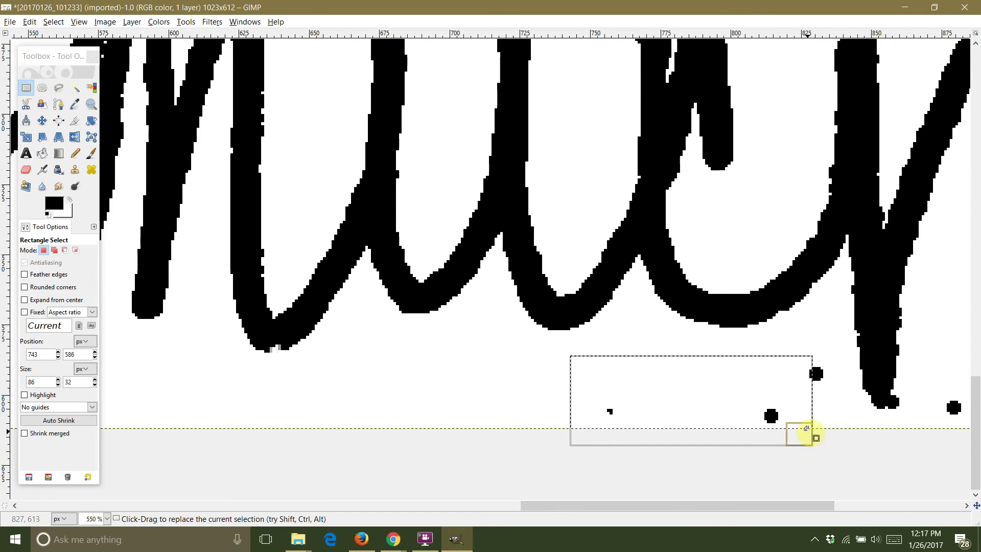
drag(792, 347, 552, 416)
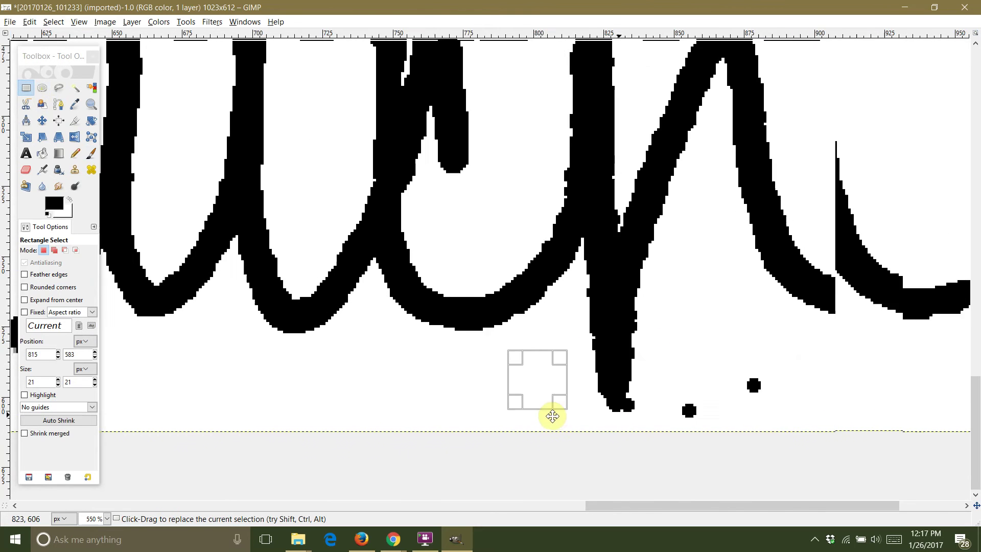
Delete the remaining stray dots beneath the tail of the "h" in "much" using rectangular selections, and clear the selection
scroll(600, 368, up, 2)
scroll(607, 366, down, 2)
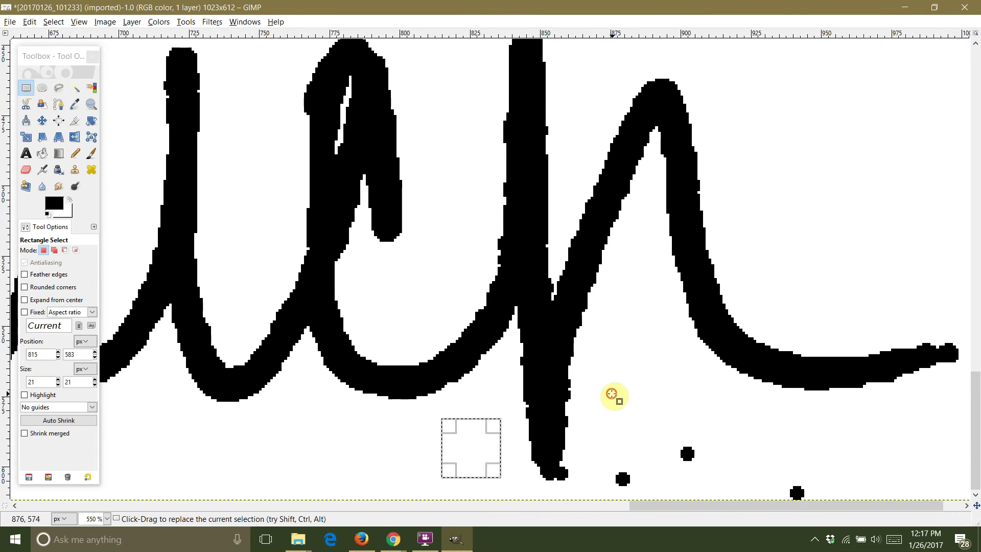
drag(612, 393, 729, 497)
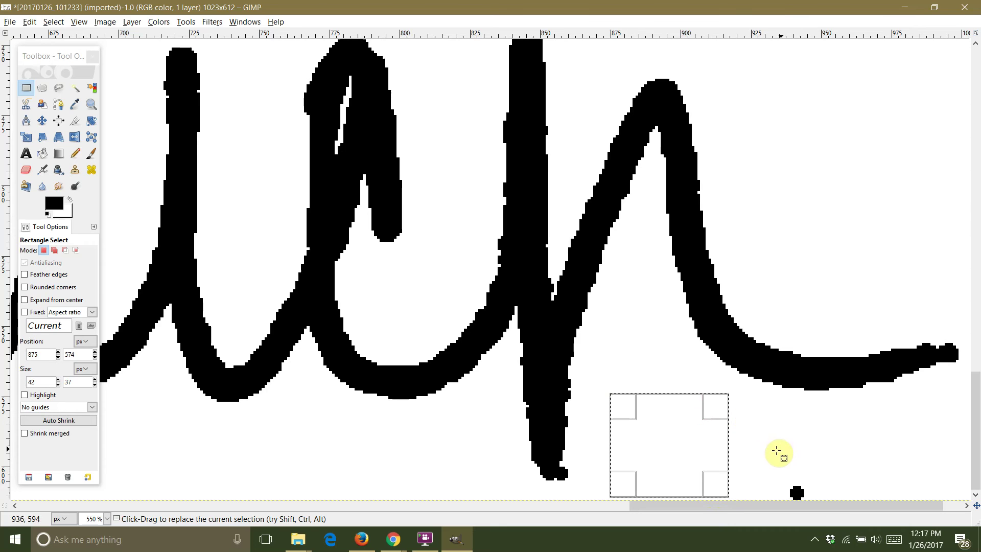
drag(762, 456, 841, 508)
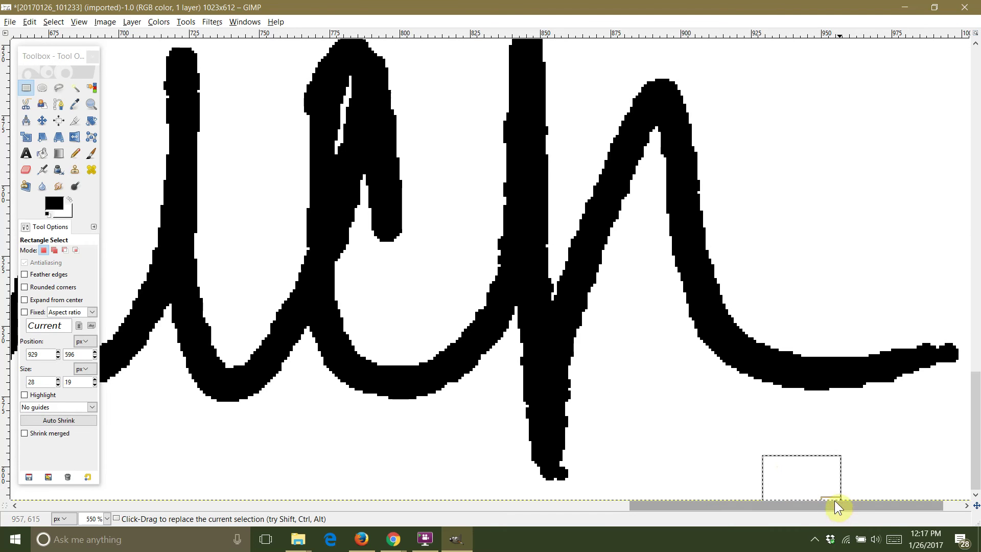
ctrl+scroll(700, 429, down, 4)
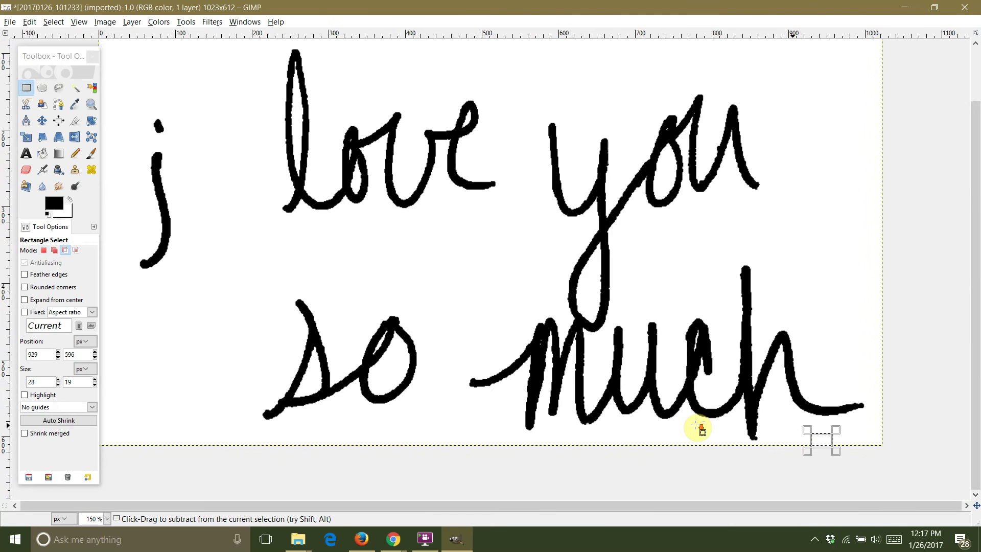
ctrl+scroll(697, 426, down, 1)
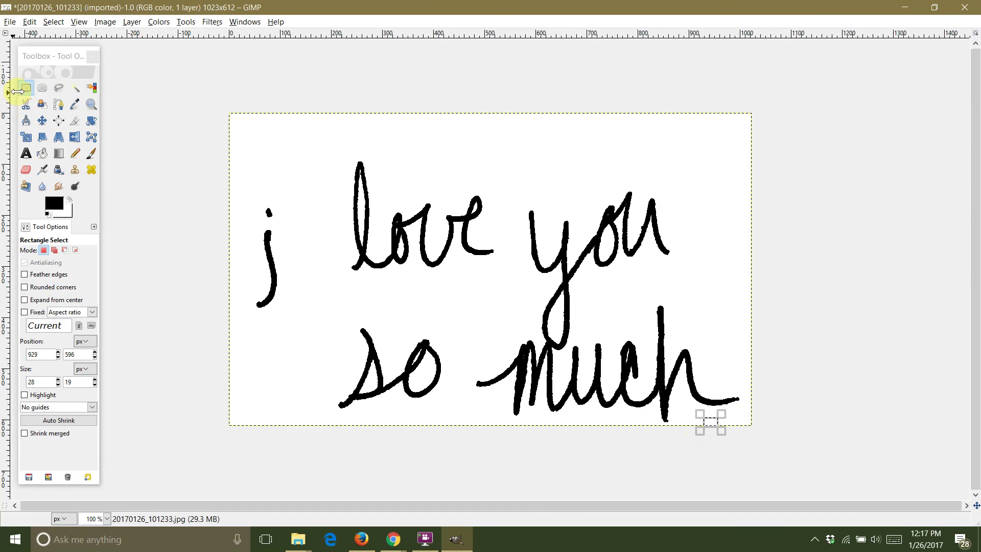
click(435, 158)
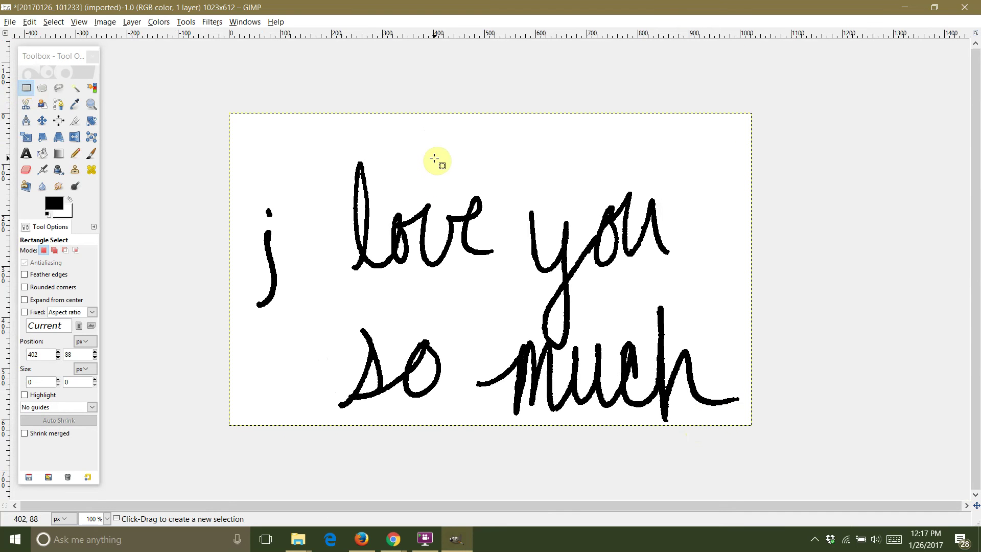